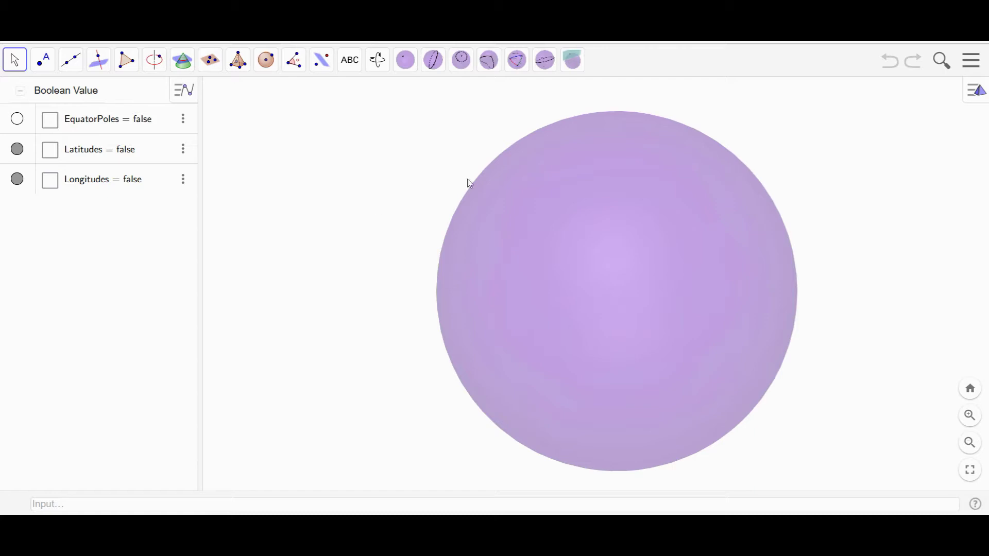
# Bring up the worksheet's share link and its download format options
pyautogui.click(972, 61)
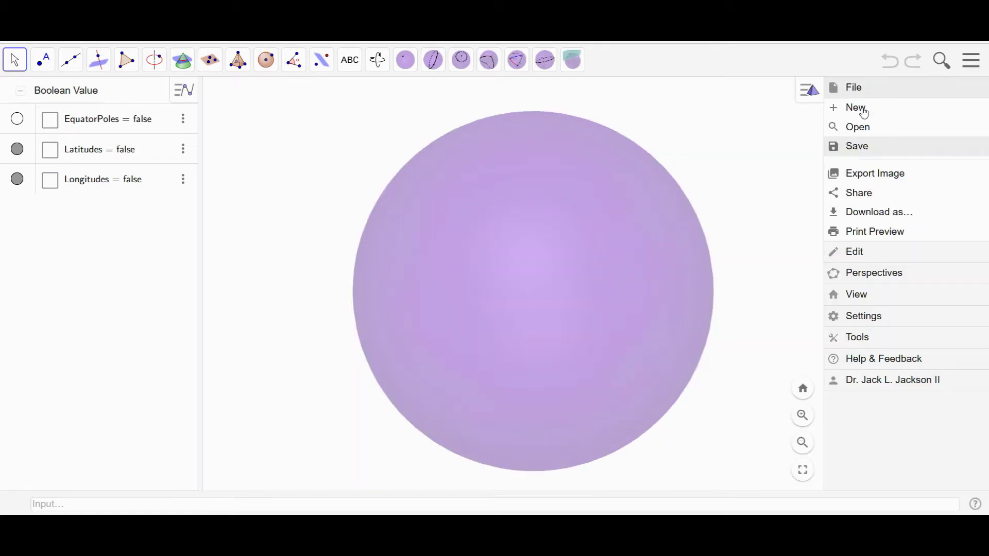
pyautogui.click(856, 201)
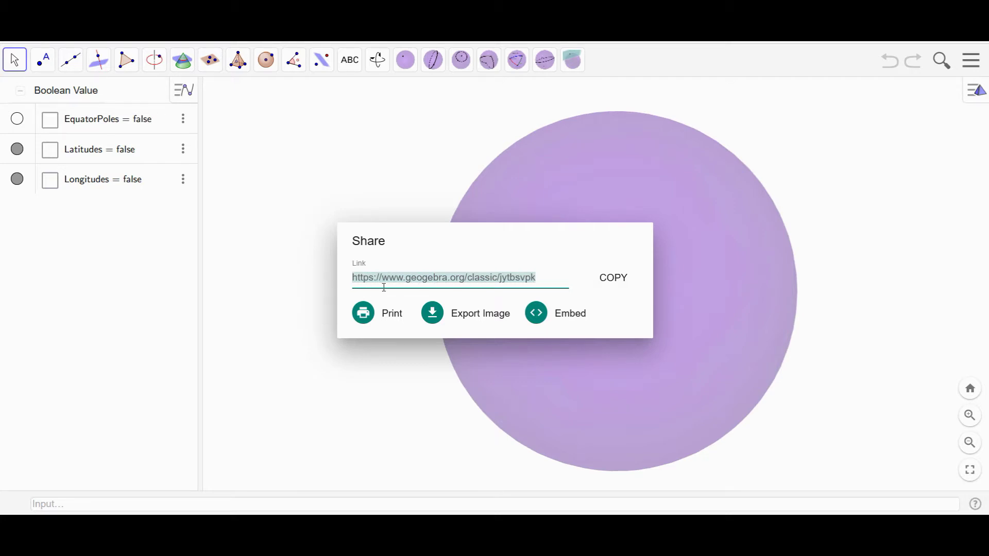
pyautogui.click(881, 215)
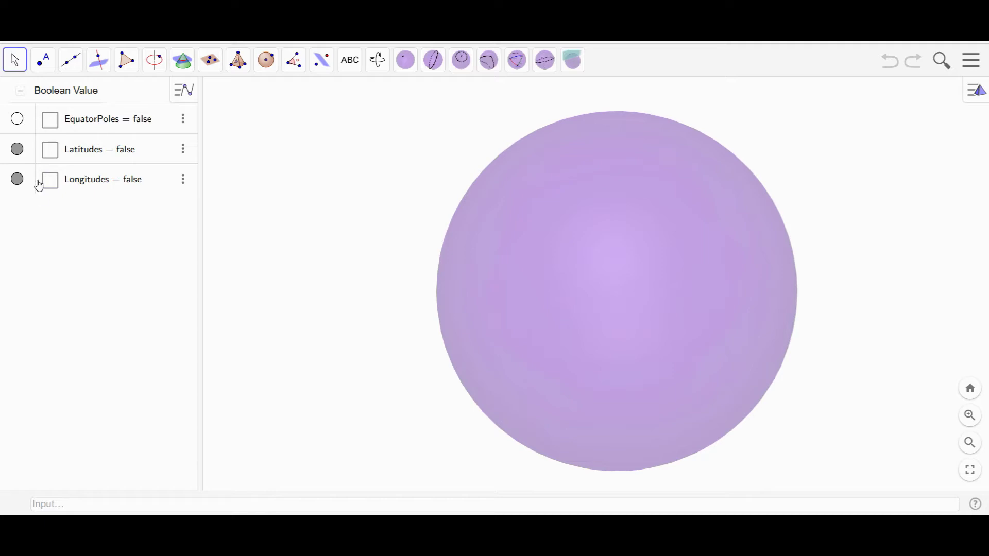
# Show the equator and poles with their coordinate labels on the sphere
pyautogui.click(50, 121)
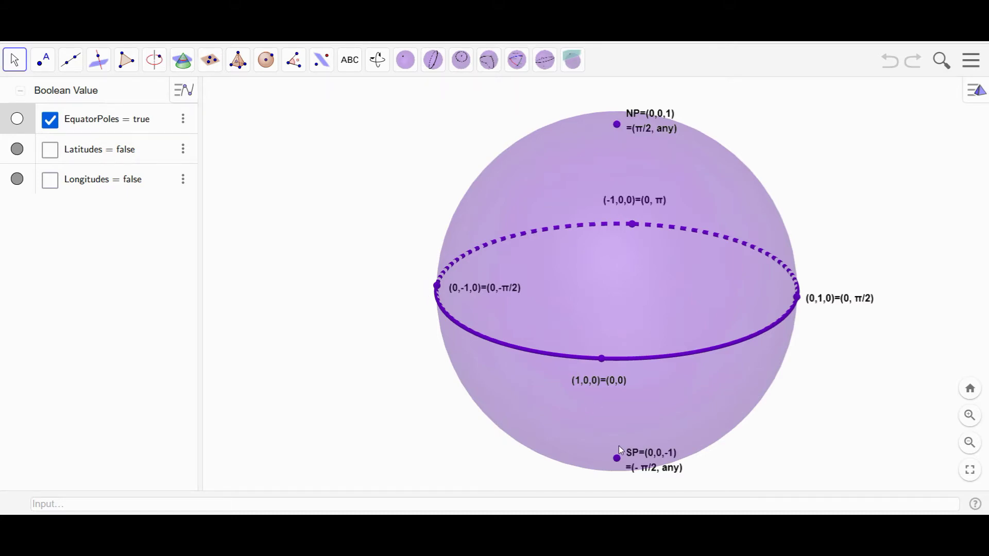
pyautogui.moveTo(665, 407)
pyautogui.mouseDown()
pyautogui.moveTo(664, 383)
pyautogui.moveTo(646, 406)
pyautogui.moveTo(664, 405)
pyautogui.moveTo(663, 357)
pyautogui.moveTo(660, 401)
pyautogui.mouseUp()
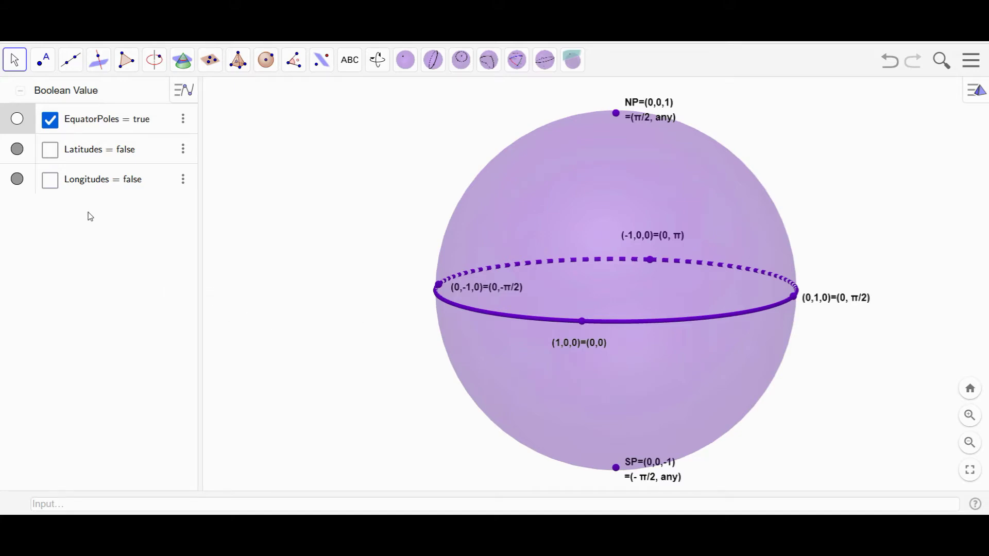
# Show the sphere's latitude and longitude lines separately and together, and hide them again
pyautogui.click(51, 152)
pyautogui.click(53, 154)
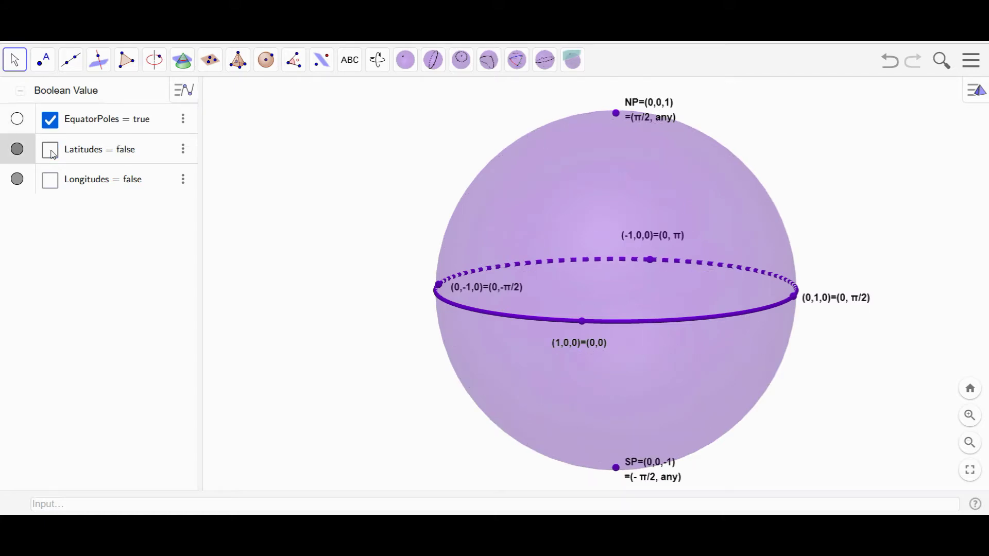
pyautogui.click(51, 182)
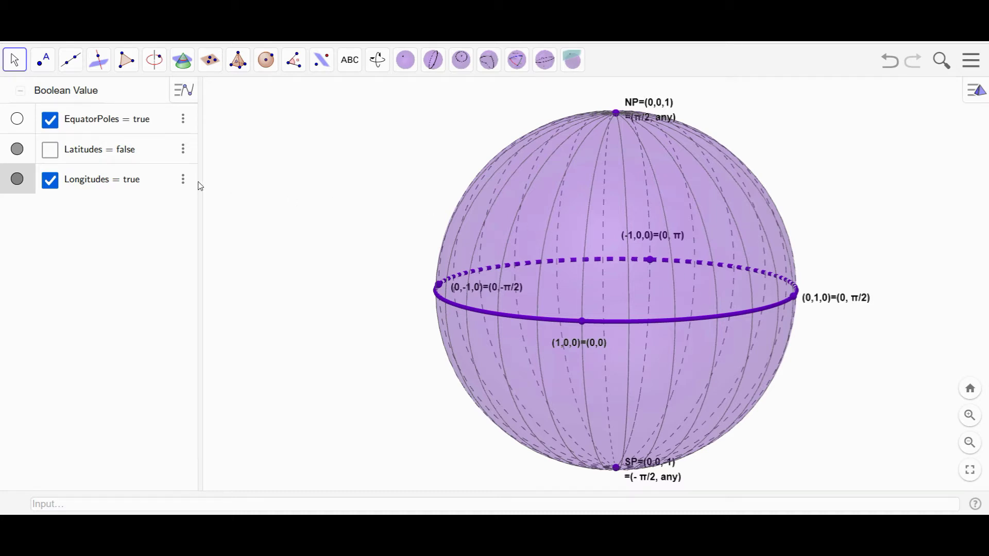
pyautogui.click(54, 152)
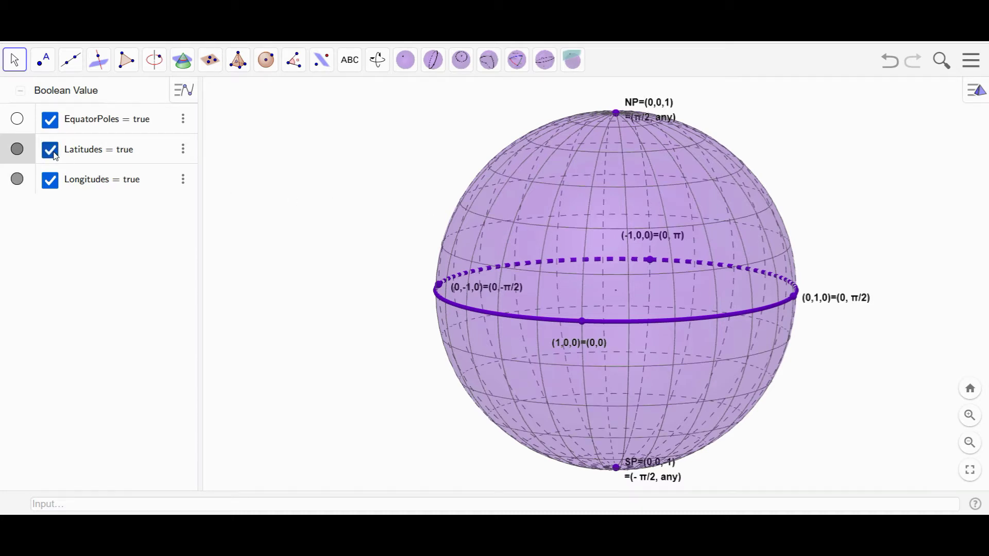
pyautogui.click(49, 184)
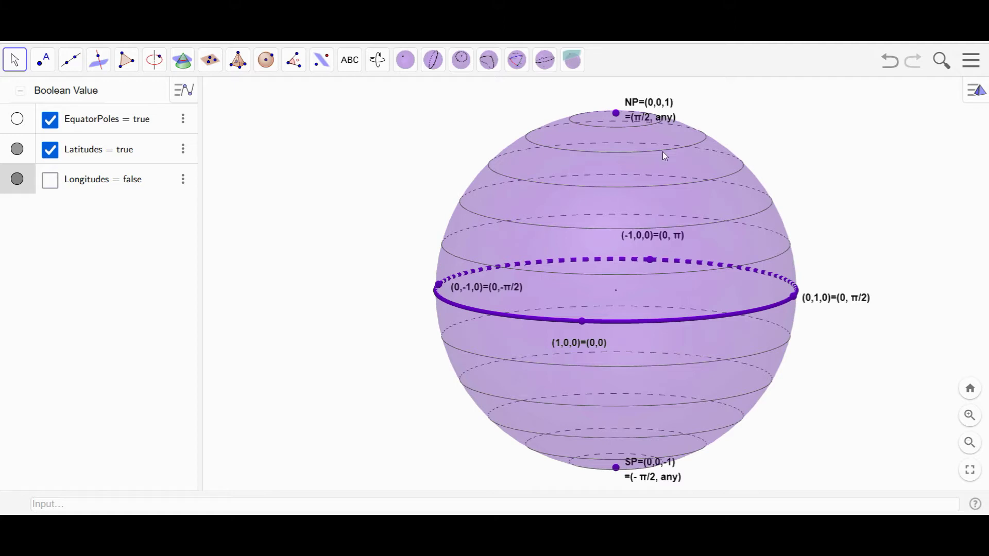
pyautogui.click(50, 181)
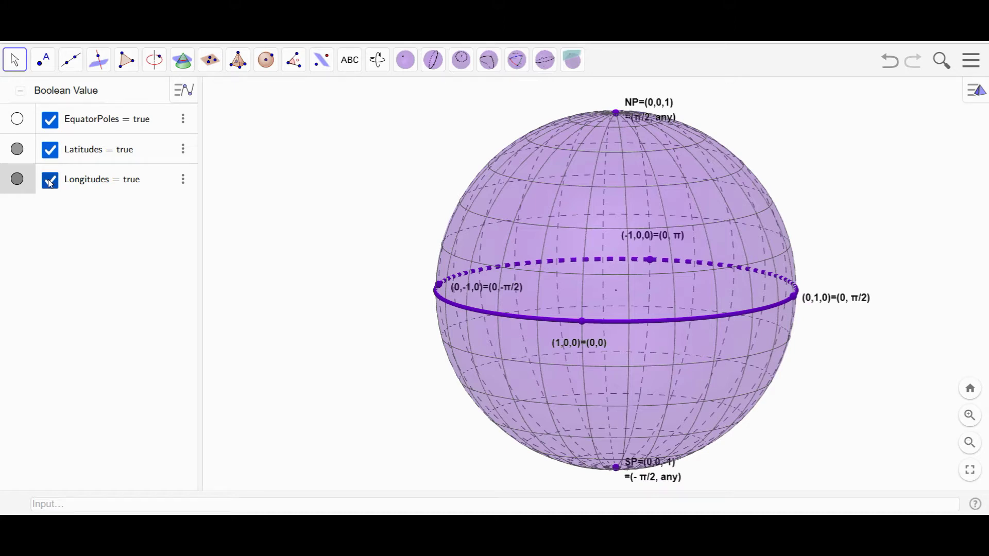
pyautogui.click(50, 183)
pyautogui.click(52, 152)
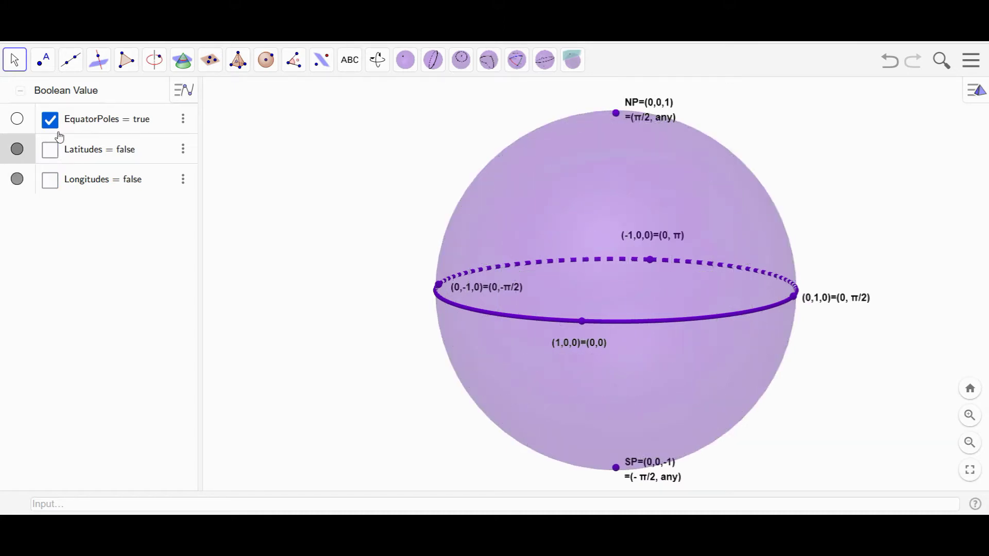
pyautogui.click(51, 121)
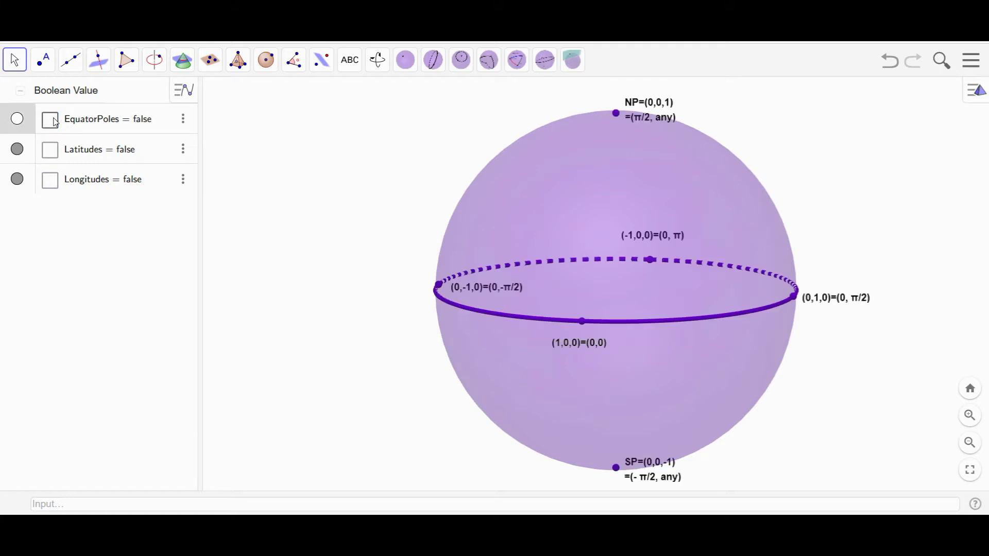
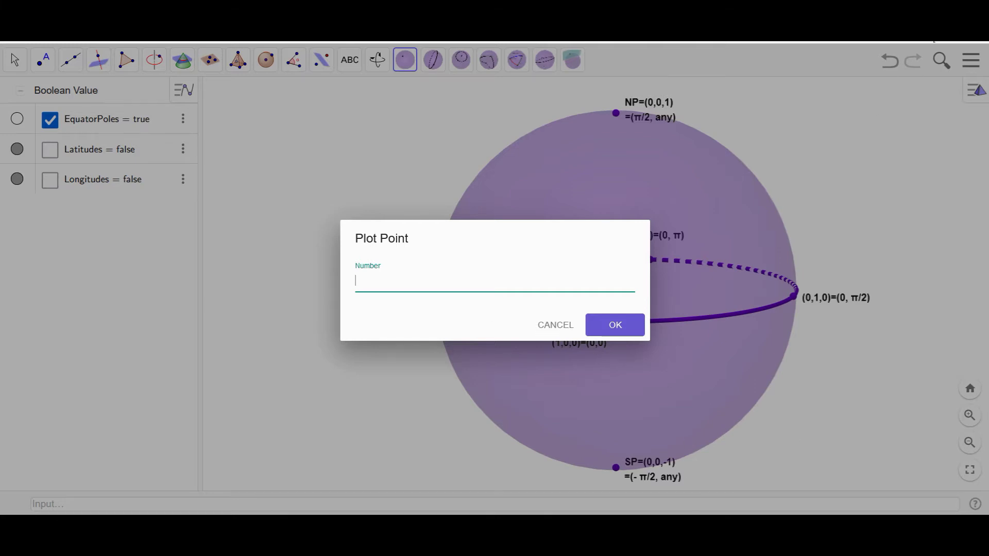
# Place a free point on the front of the upper hemisphere and move it to about (0.66, -0.02, 0.75)
pyautogui.press('Escape')
pyautogui.click(406, 61)
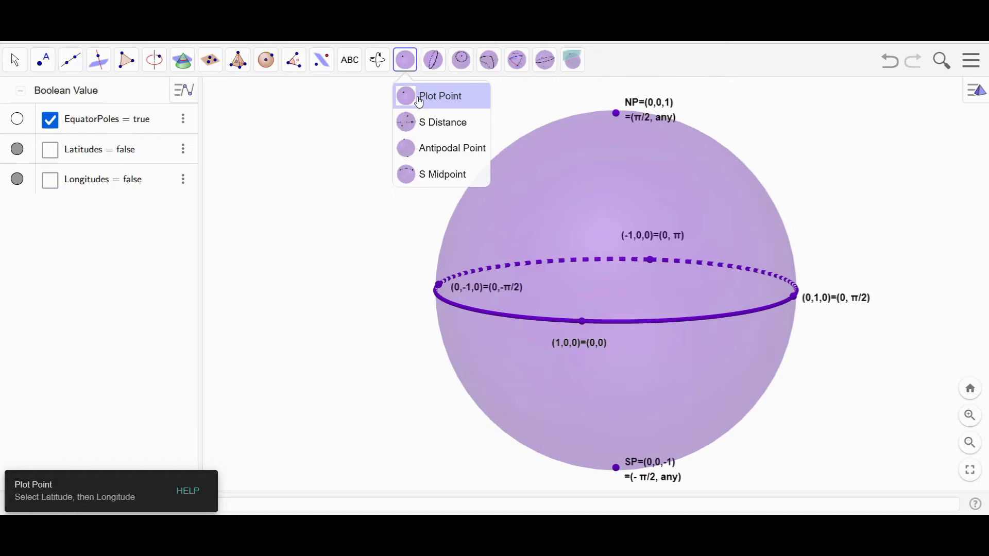
pyautogui.moveTo(42, 65)
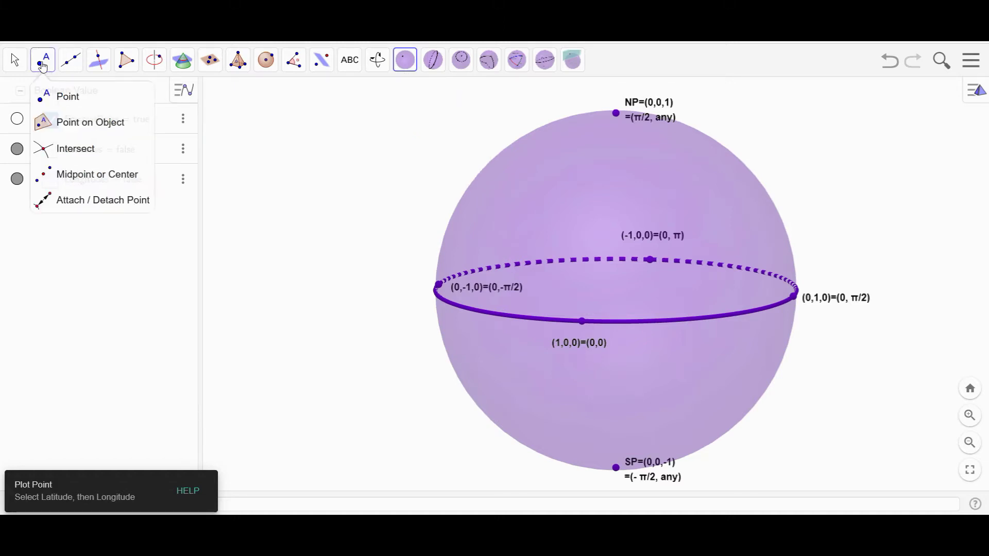
pyautogui.click(43, 66)
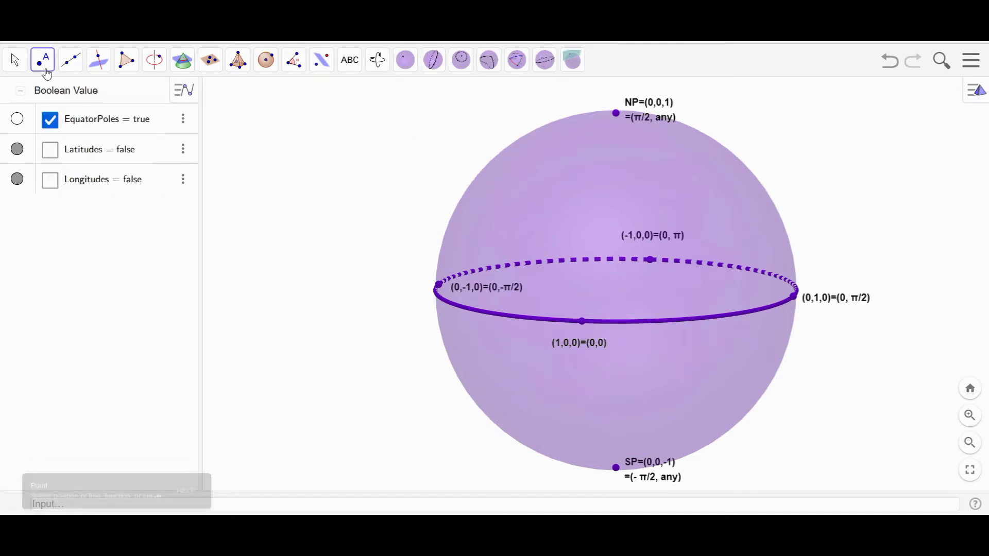
pyautogui.click(538, 195)
pyautogui.press('Escape')
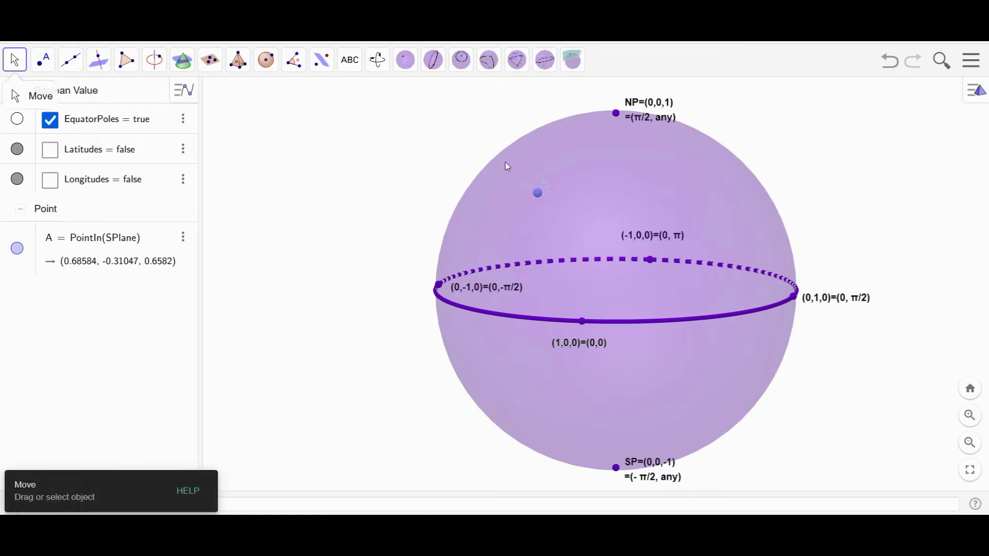
pyautogui.moveTo(540, 195); pyautogui.dragTo(589, 177)
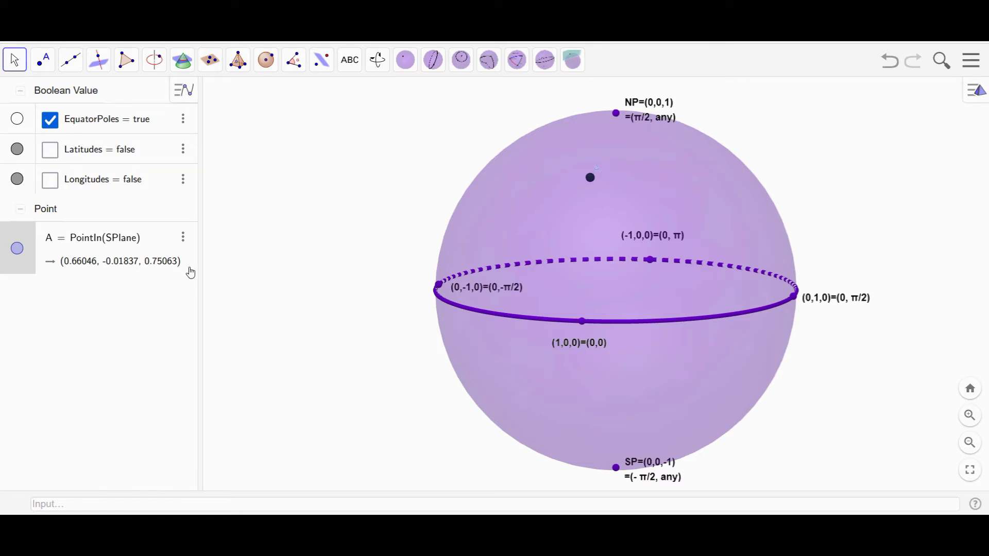
# Plot a fixed point on the sphere with the Plot Point tool, using latitude 0.1 and longitude 0.2
pyautogui.click(406, 60)
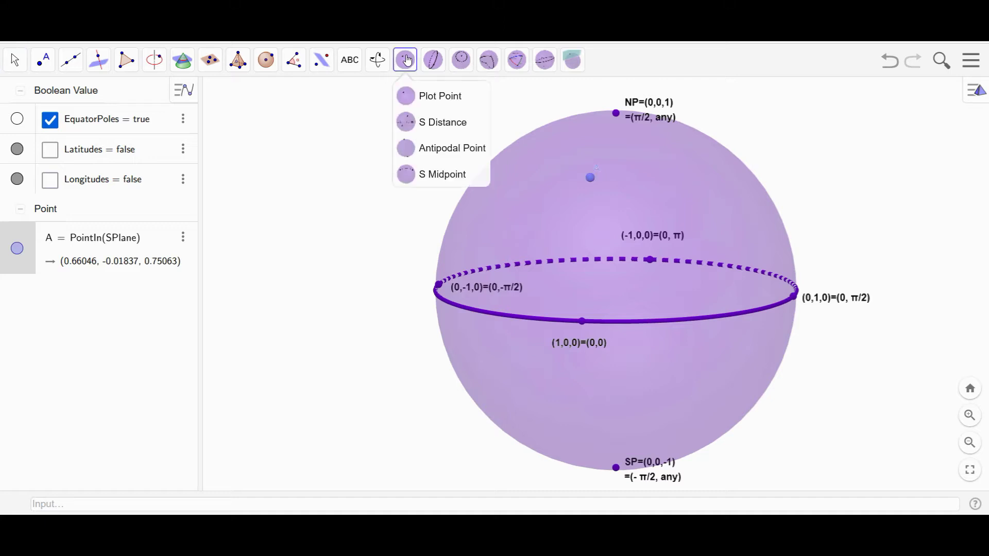
pyautogui.click(420, 101)
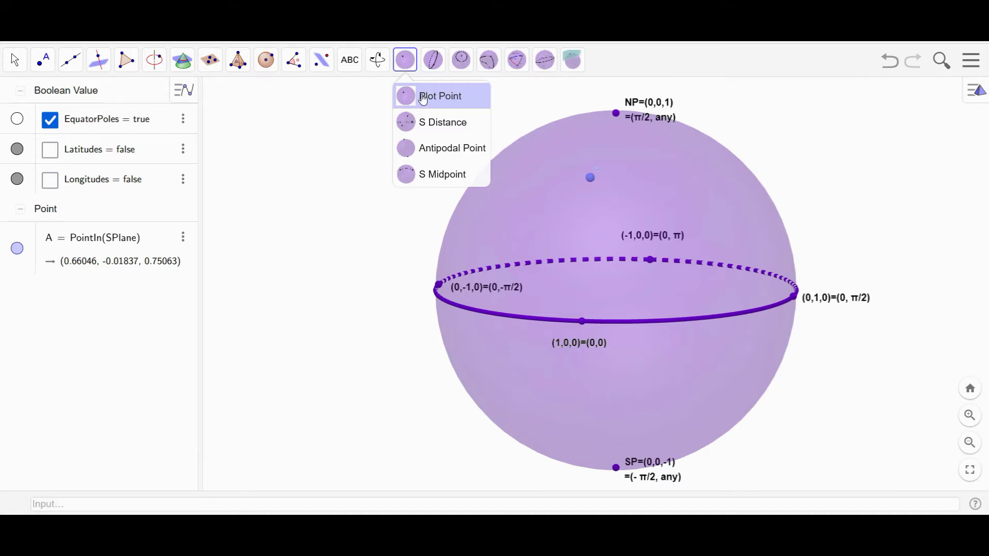
pyautogui.click(440, 104)
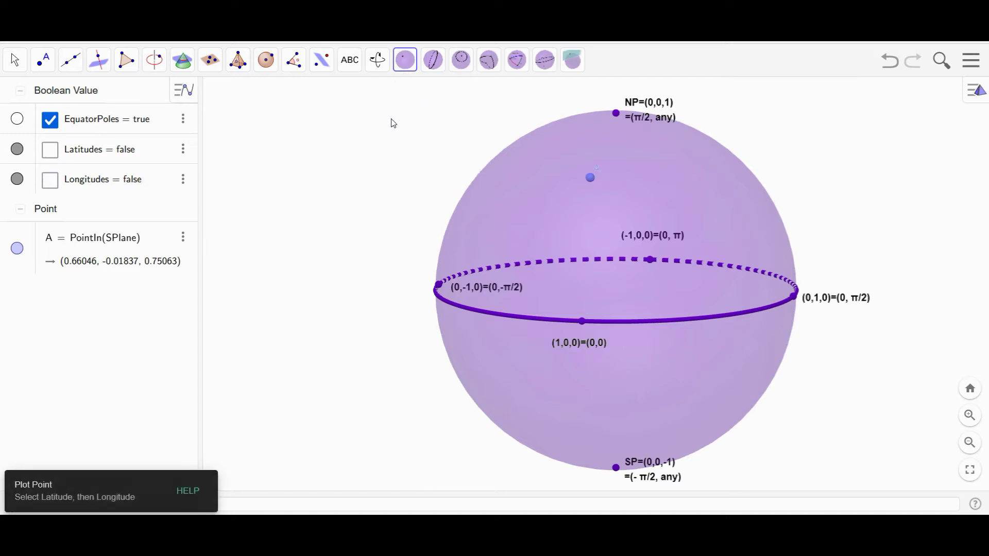
pyautogui.click(516, 206)
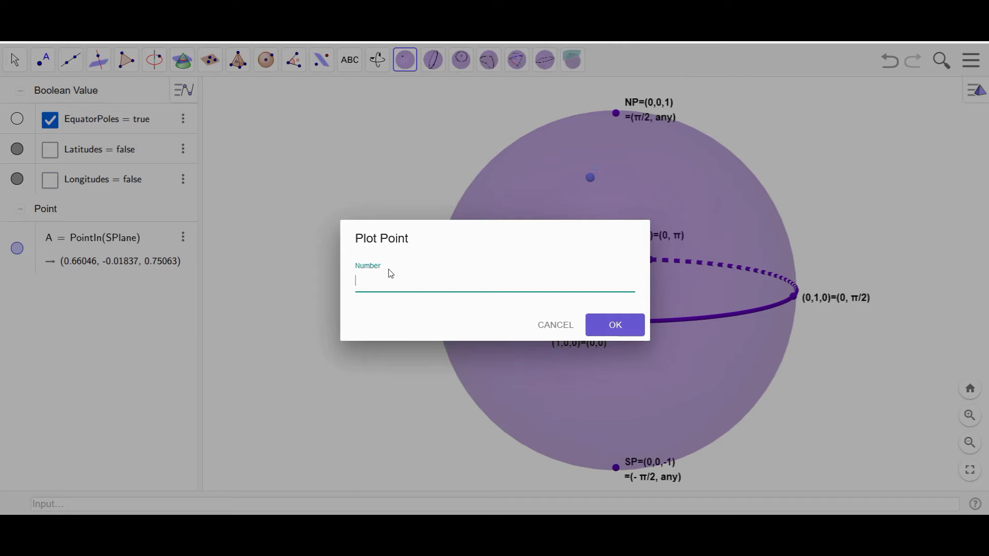
pyautogui.press('BackSpace')
pyautogui.press('BackSpace')
pyautogui.press('Return')
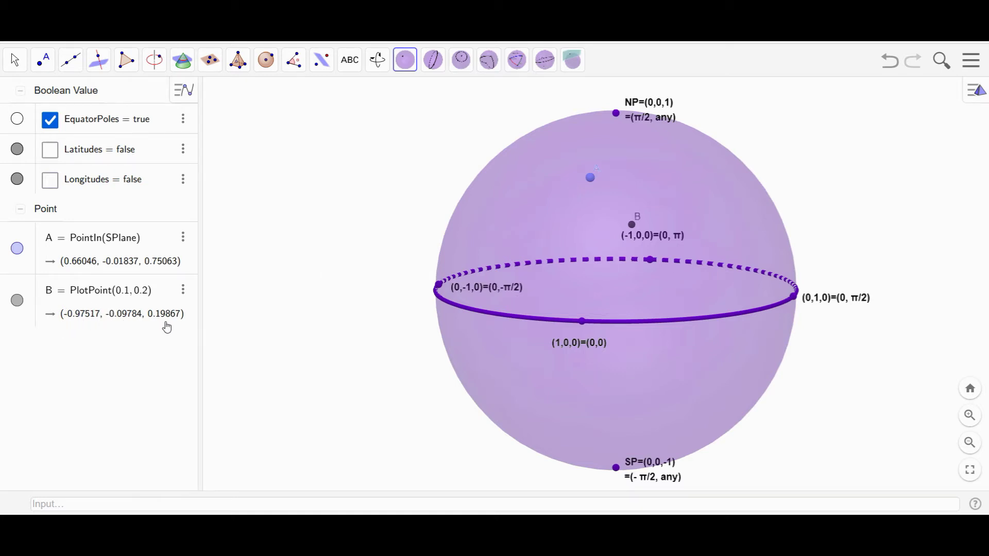
# Move the free point A on the sphere to about (0.71, -0.13, 0.69)
pyautogui.click(626, 222)
pyautogui.click(566, 327)
pyautogui.click(407, 65)
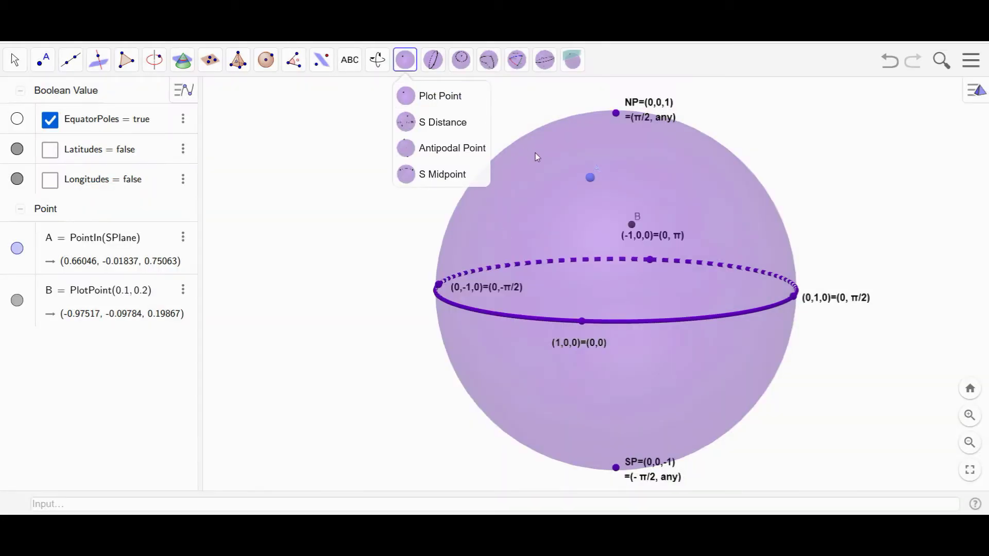
pyautogui.click(43, 60)
pyautogui.click(14, 60)
pyautogui.moveTo(591, 180); pyautogui.dragTo(569, 188)
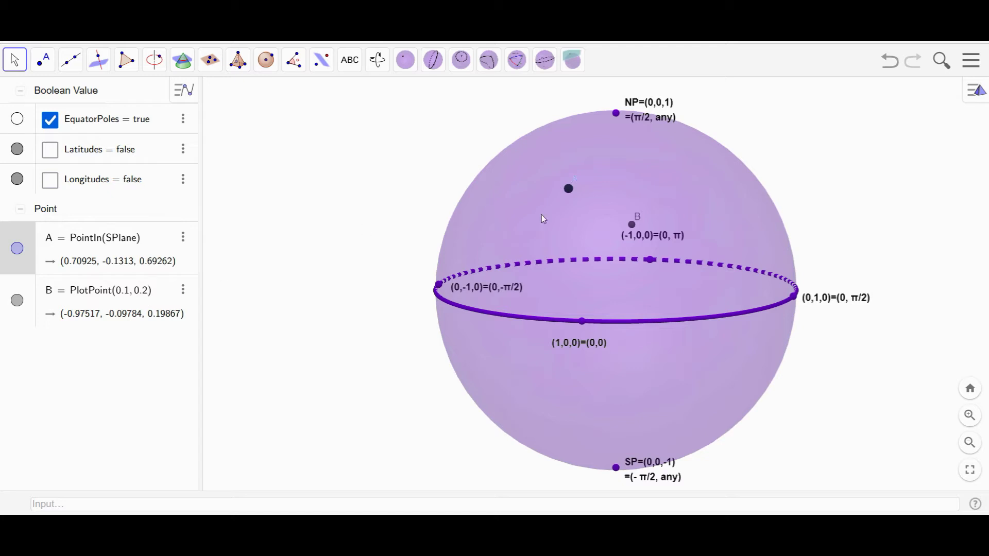
# Delete the plotted point B and the free point A from the sphere
pyautogui.click(633, 225)
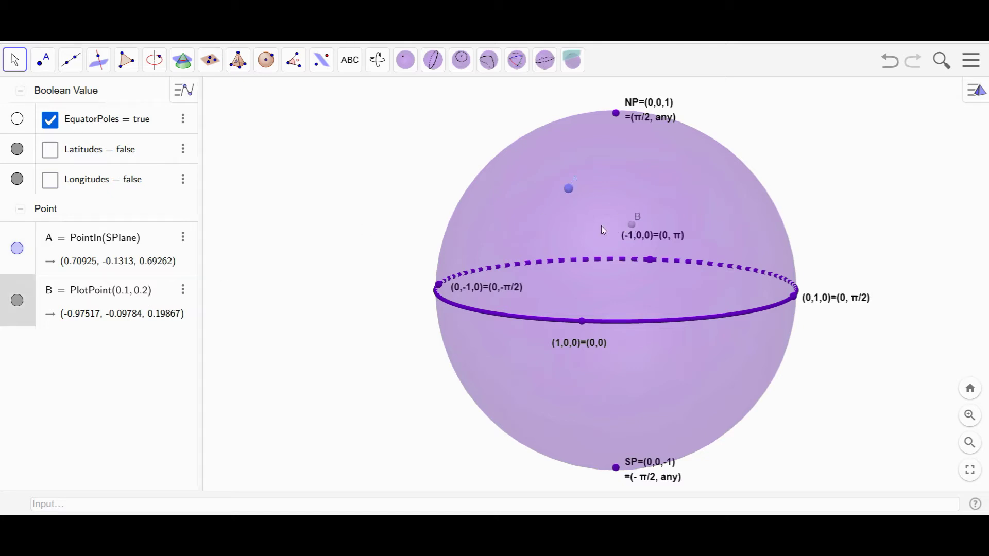
pyautogui.press('Delete')
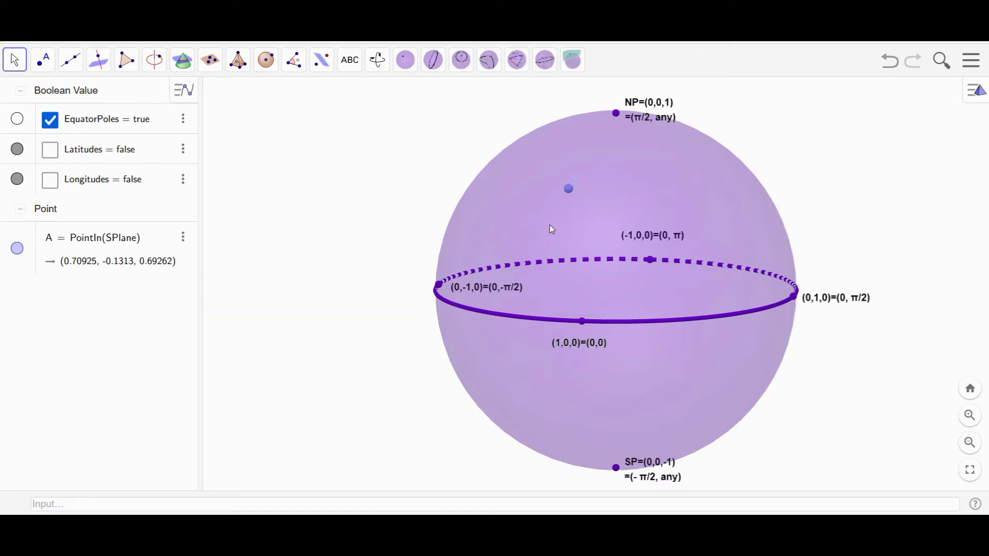
pyautogui.click(567, 187)
pyautogui.press('Delete')
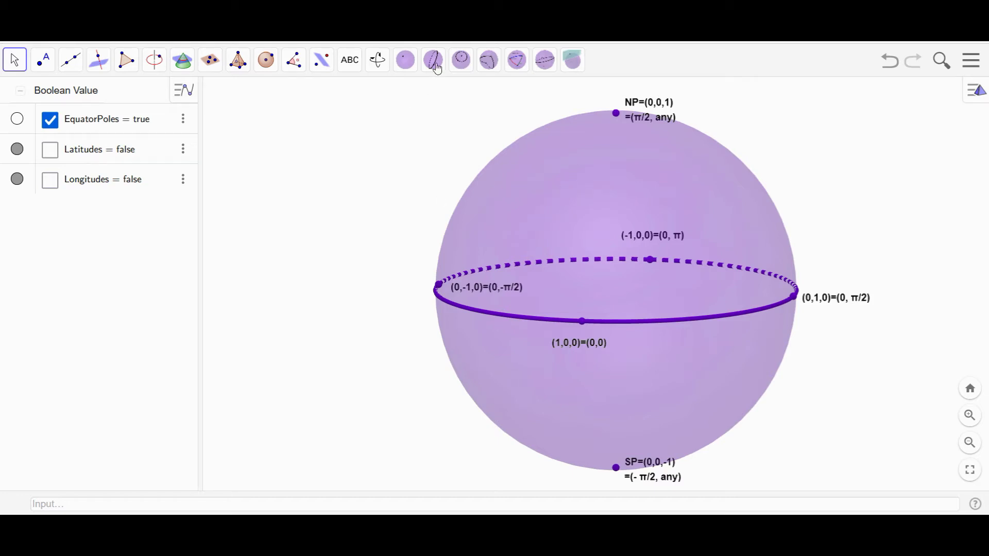
# Place two free points on the upper hemisphere at about (0.54, -0.62, 0.57) and (0.49, 0.44, 0.75)
pyautogui.click(413, 60)
pyautogui.click(437, 122)
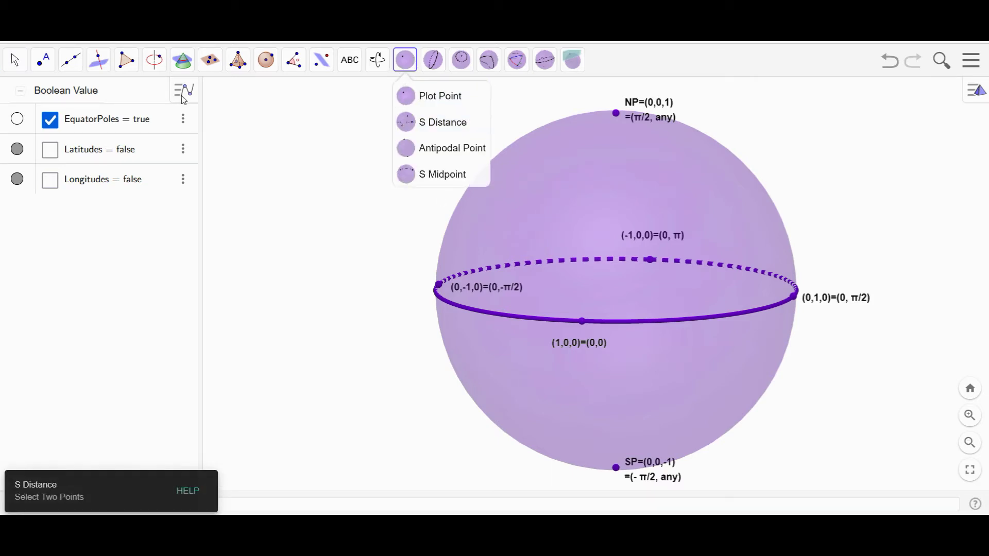
pyautogui.click(45, 65)
pyautogui.click(60, 96)
pyautogui.click(488, 201)
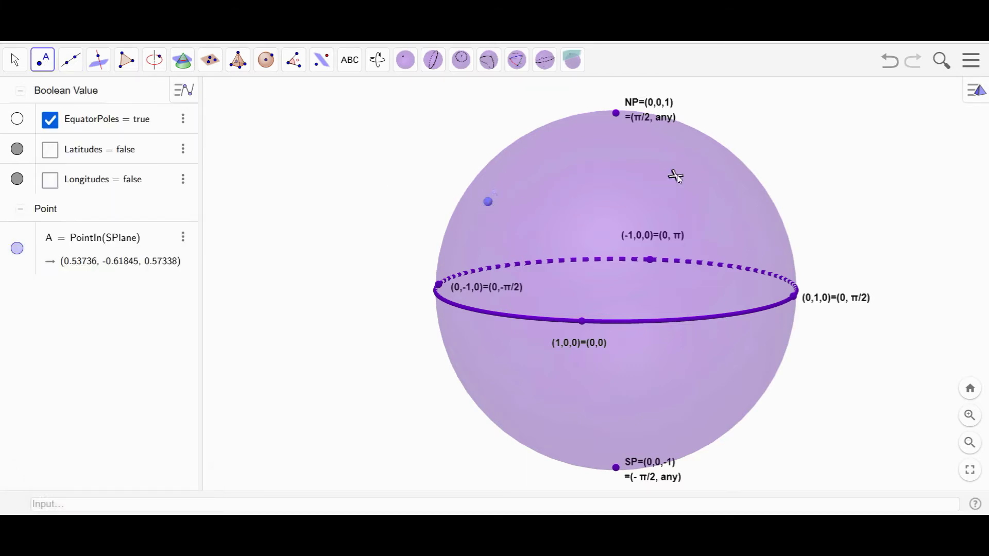
pyautogui.click(677, 176)
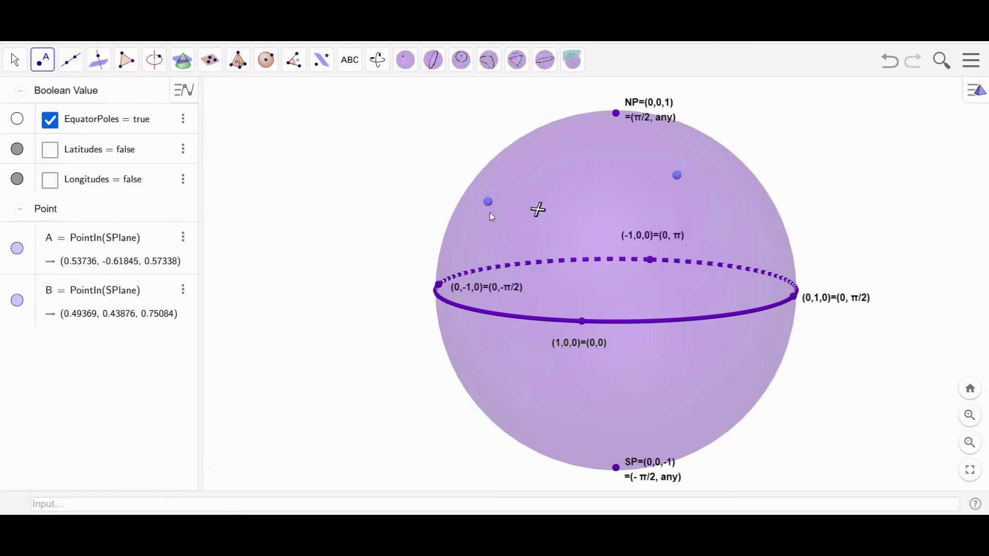
# Draw a spherical line segment between points A and B with the S Line Segment tool
pyautogui.click(405, 67)
pyautogui.moveTo(436, 64)
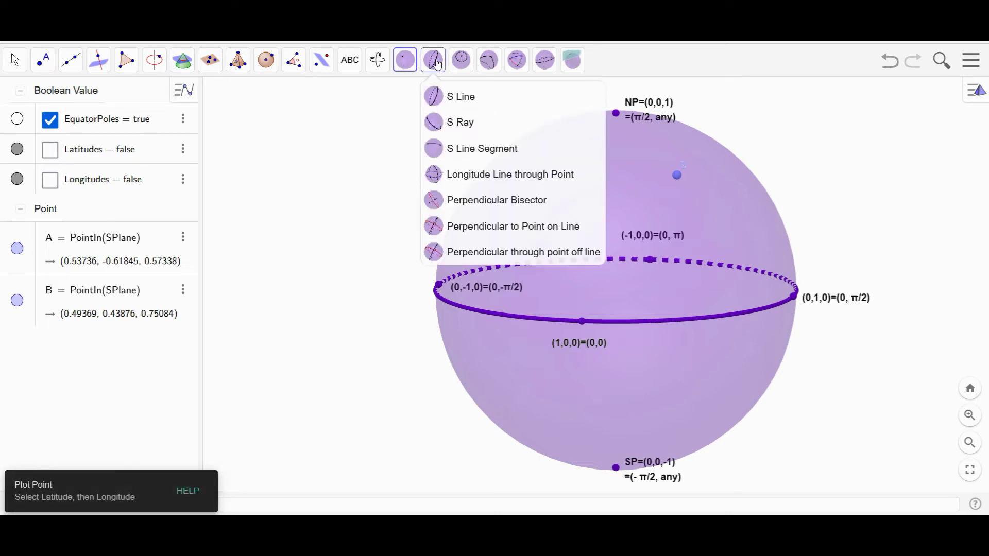
pyautogui.click(442, 152)
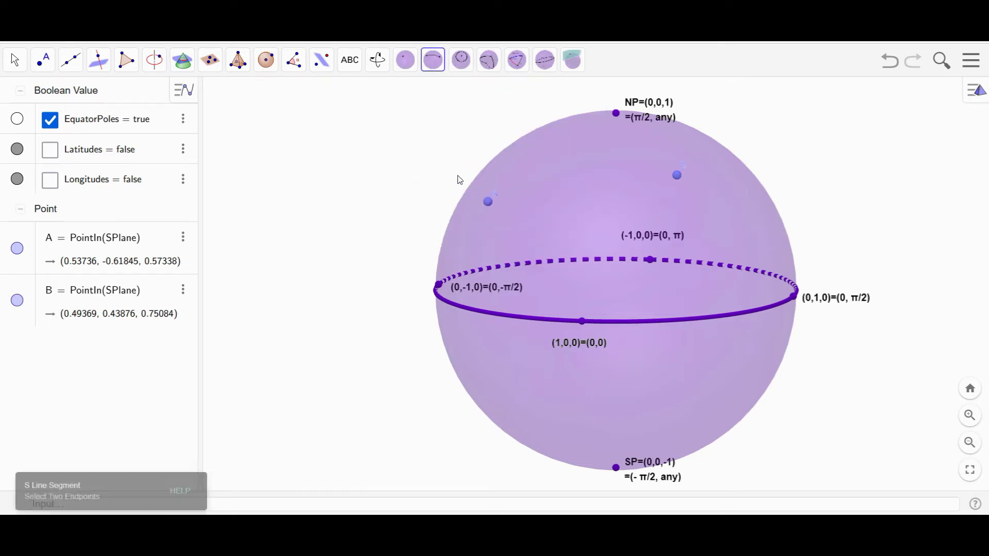
pyautogui.click(490, 202)
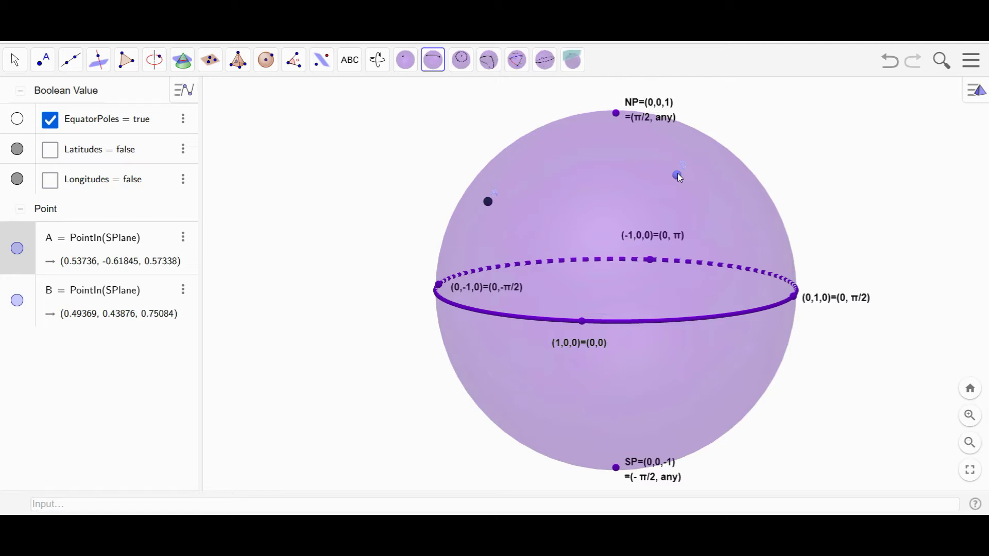
pyautogui.click(678, 175)
pyautogui.click(15, 61)
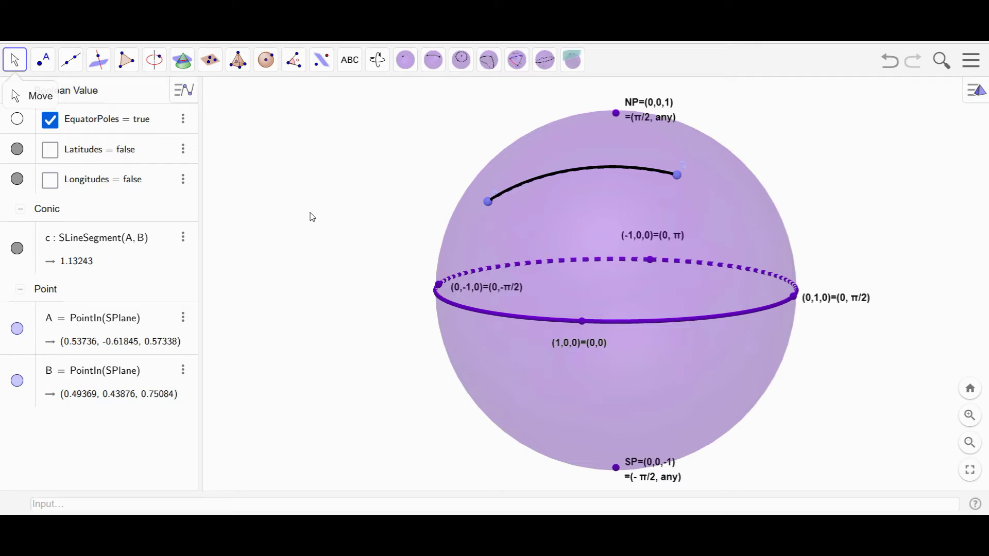
# Measure the spherical distance between points A and B with the S Distance tool
pyautogui.click(407, 60)
pyautogui.click(411, 64)
pyautogui.click(408, 60)
pyautogui.click(442, 122)
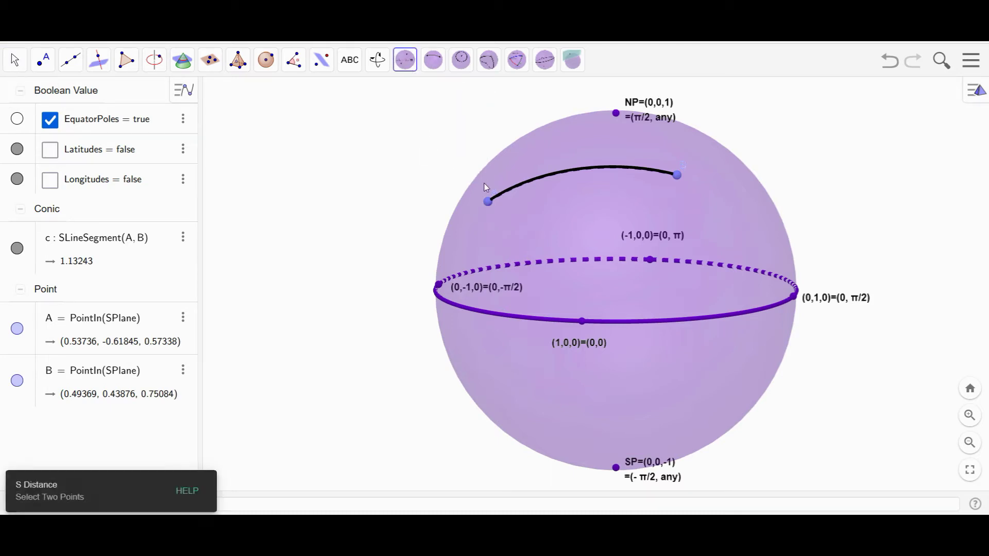
pyautogui.click(489, 204)
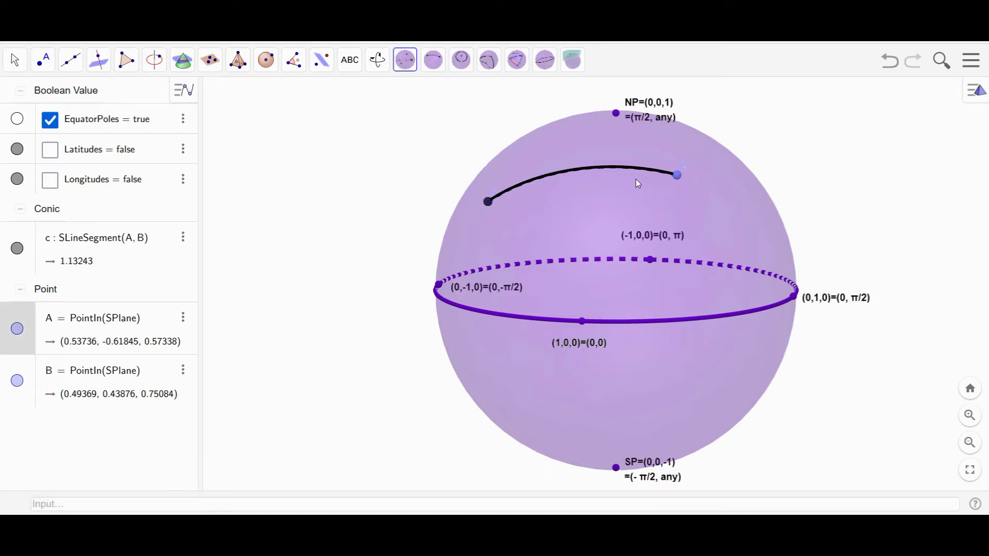
pyautogui.click(678, 175)
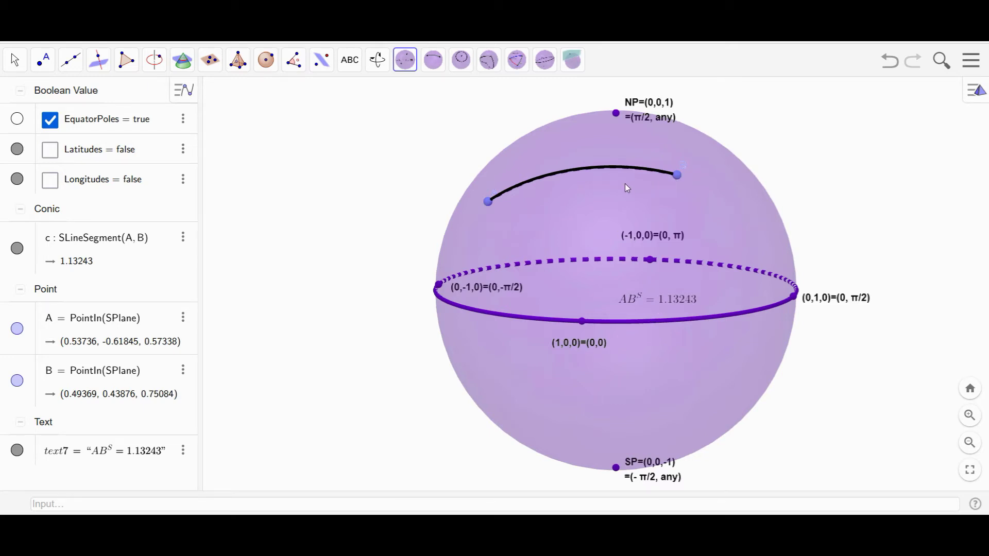
# Move point A to about (0.63, -0.53, 0.56) and point B to about (0.64, 0.41, 0.65)
pyautogui.click(15, 58)
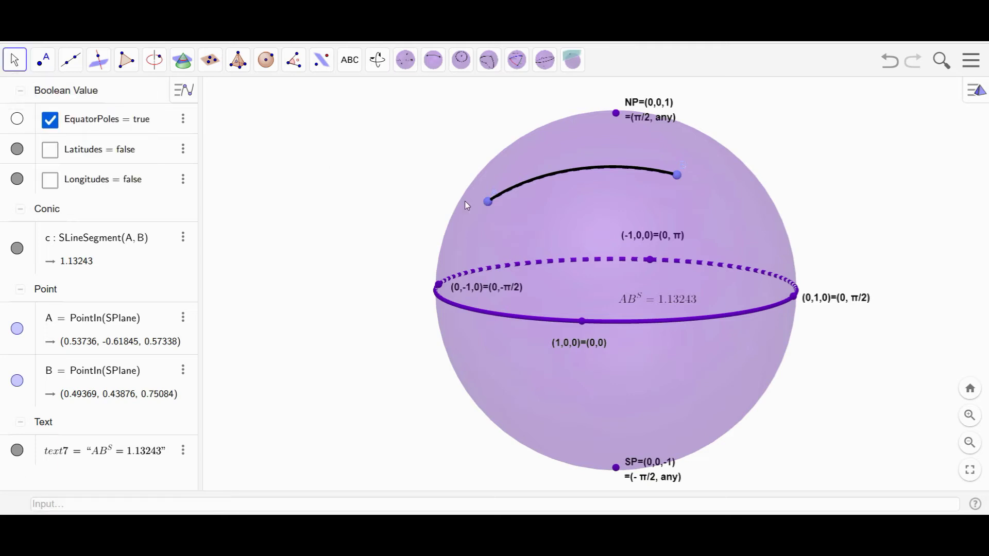
pyautogui.moveTo(488, 201)
pyautogui.mouseDown()
pyautogui.moveTo(541, 272)
pyautogui.moveTo(559, 181)
pyautogui.moveTo(466, 202)
pyautogui.moveTo(562, 198)
pyautogui.moveTo(521, 193)
pyautogui.moveTo(502, 212)
pyautogui.mouseUp()
pyautogui.moveTo(678, 176); pyautogui.dragTo(668, 198)
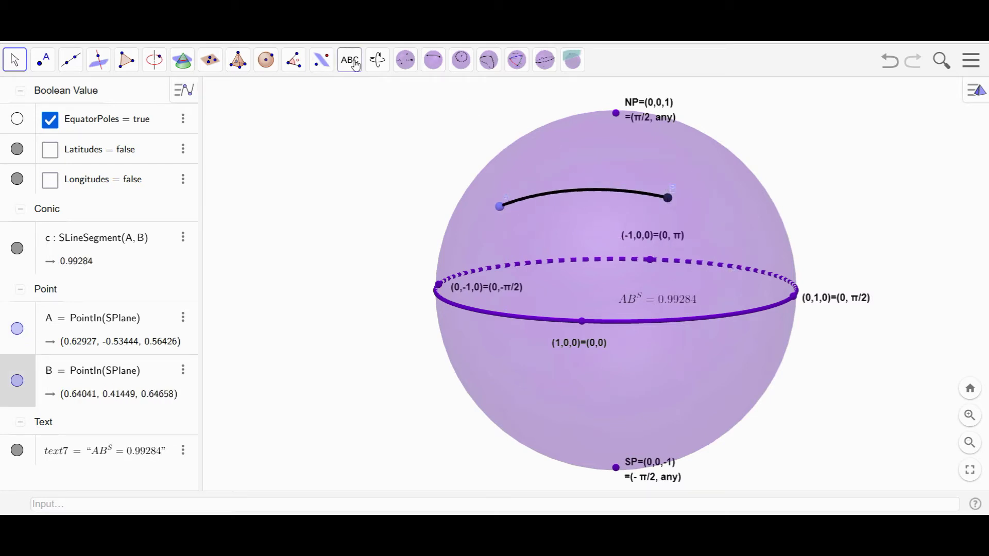
# Draw a spherical line through A and B with the S Line tool and move point A to about (0.78, -0.52, 0.34)
pyautogui.click(435, 61)
pyautogui.click(460, 96)
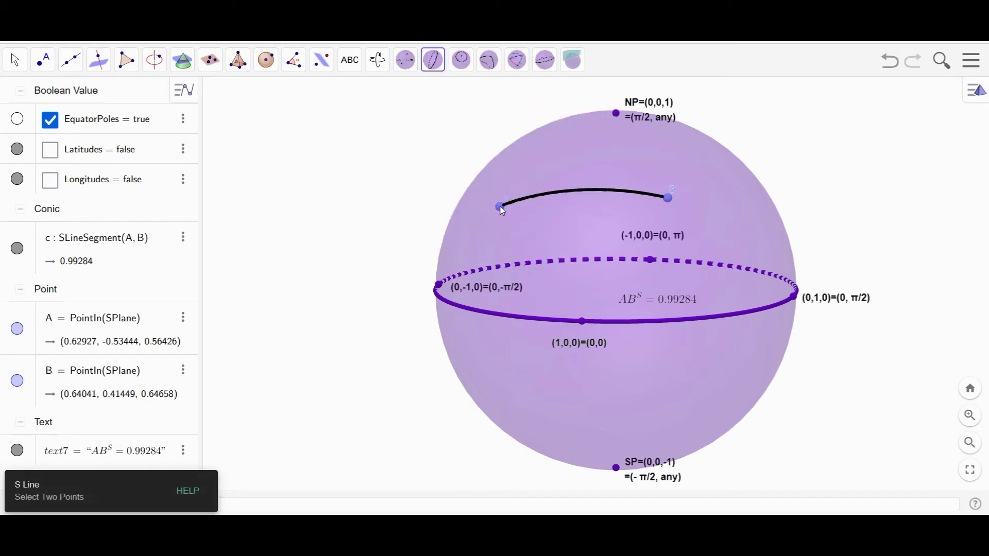
pyautogui.click(500, 206)
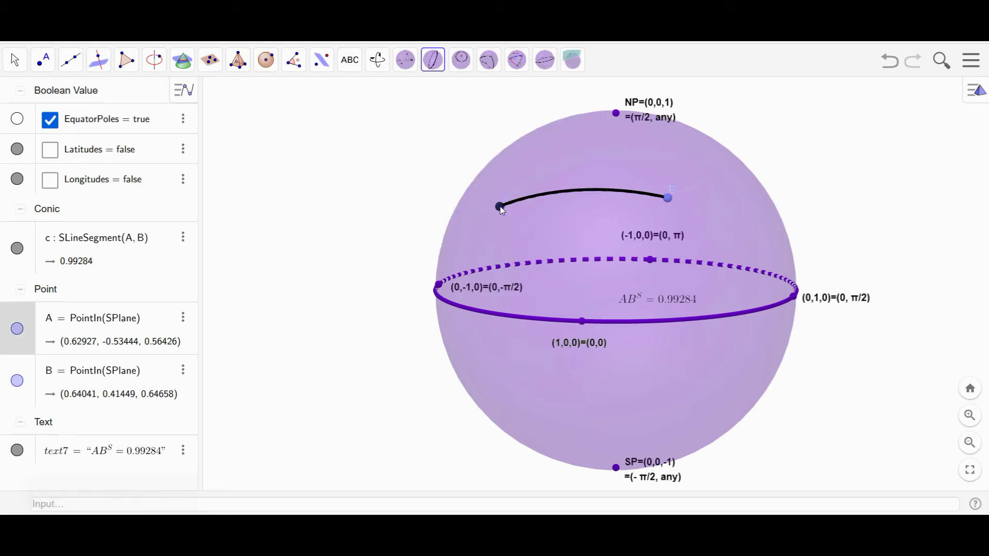
pyautogui.click(669, 198)
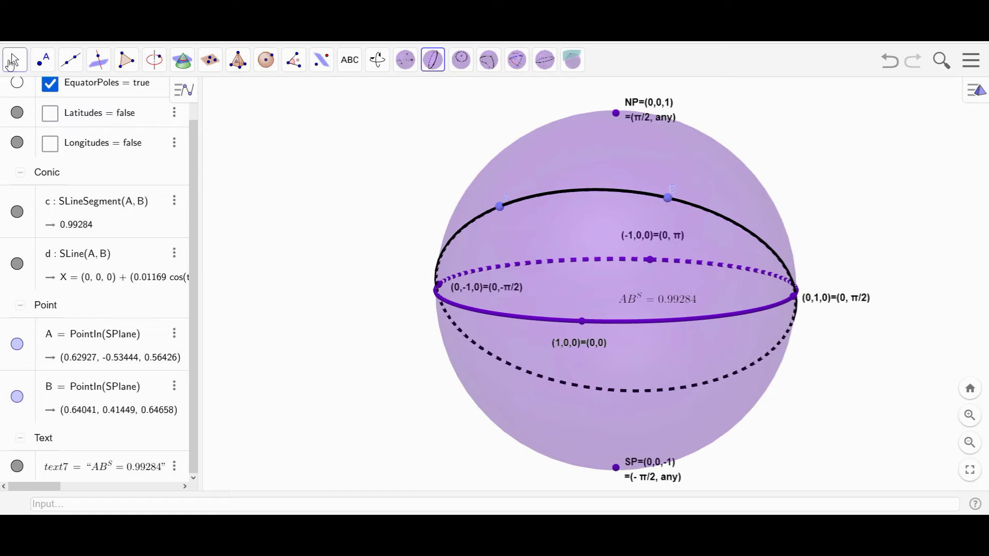
pyautogui.click(44, 60)
pyautogui.moveTo(499, 208); pyautogui.dragTo(498, 252)
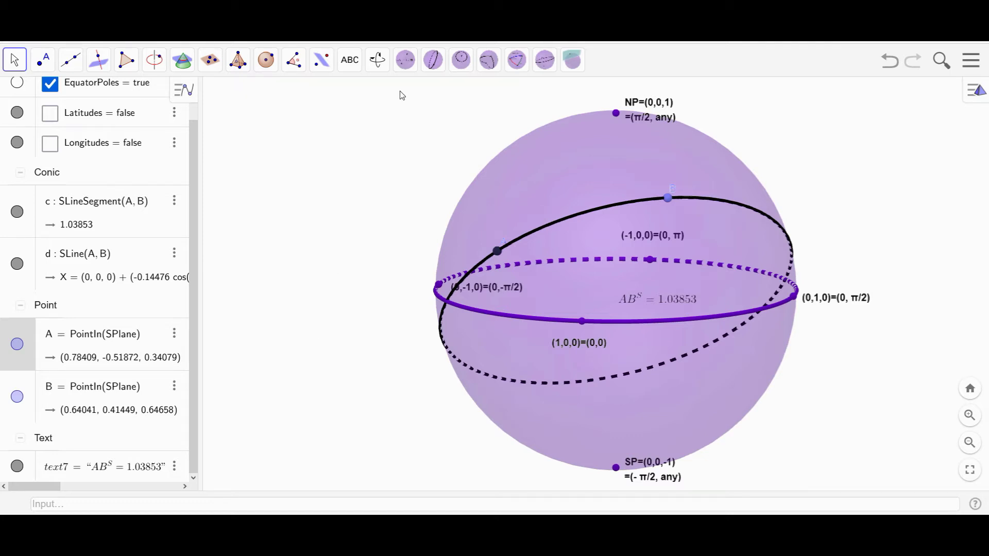
# Delete the spherical line through A and B and the line segment between them
pyautogui.click(426, 67)
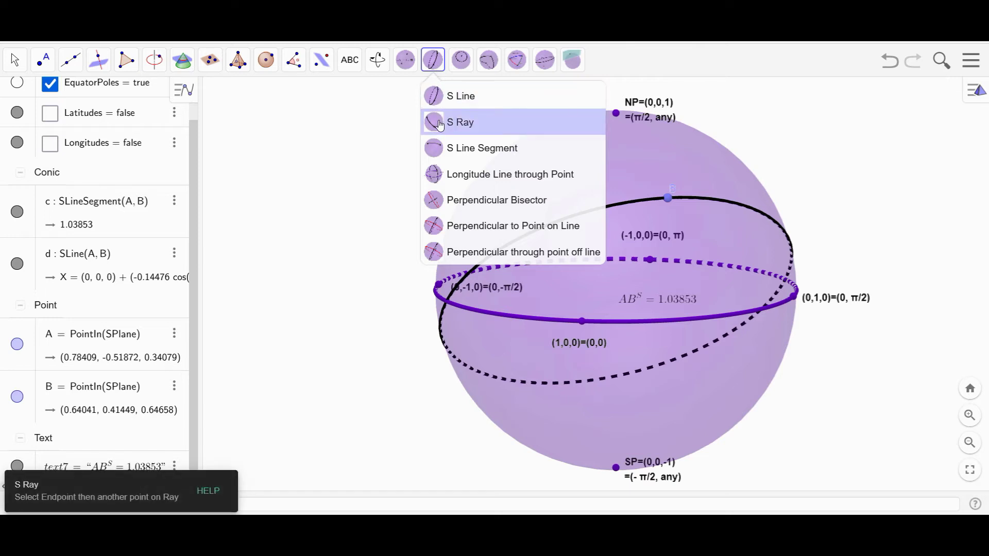
pyautogui.click(15, 60)
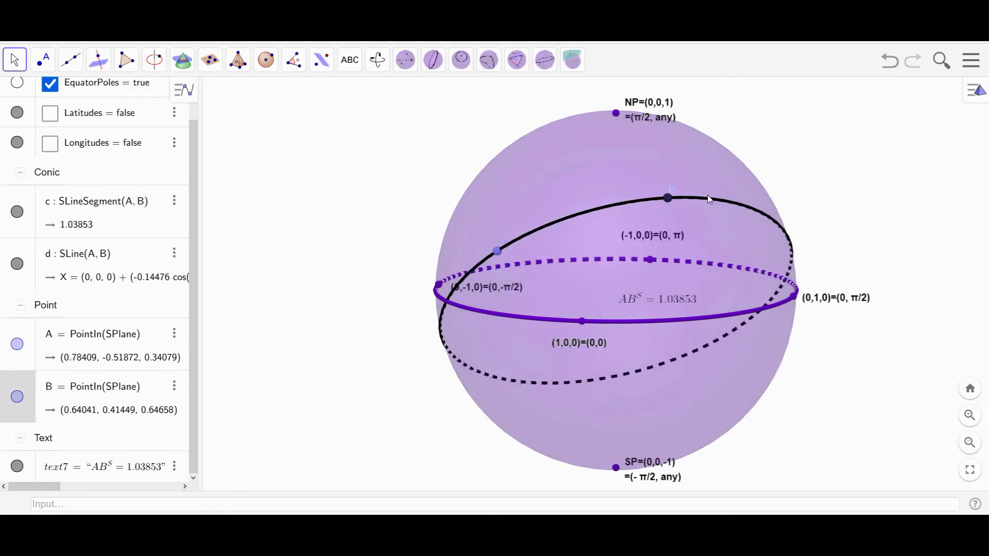
pyautogui.press('Delete')
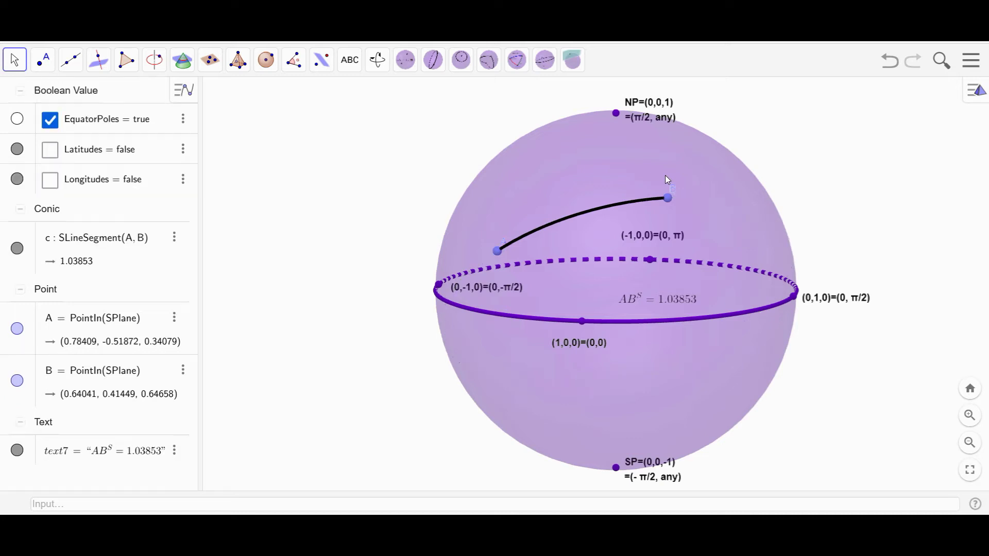
pyautogui.click(627, 205)
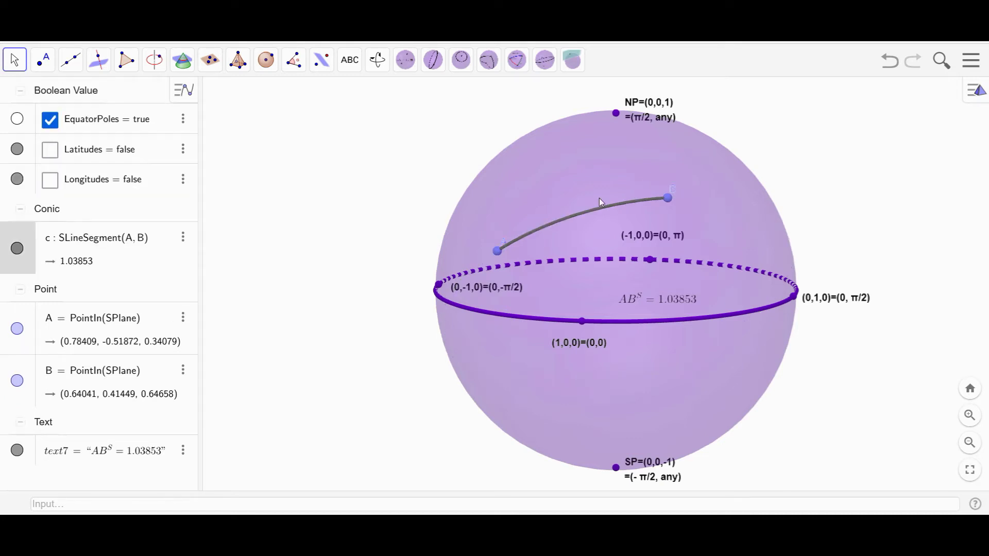
pyautogui.press('Delete')
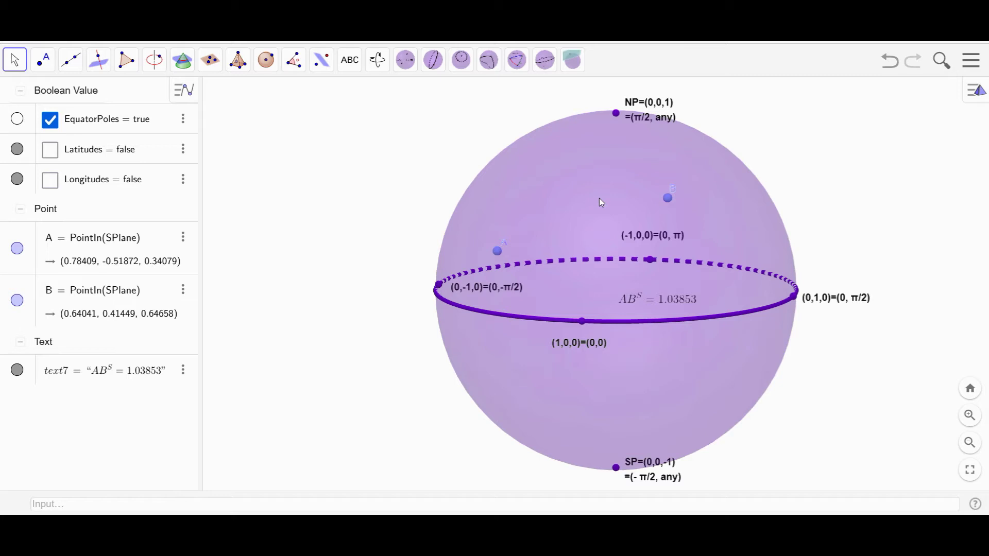
# Draw a spherical ray from endpoint A through point B with the S Ray tool
pyautogui.click(432, 60)
pyautogui.click(443, 123)
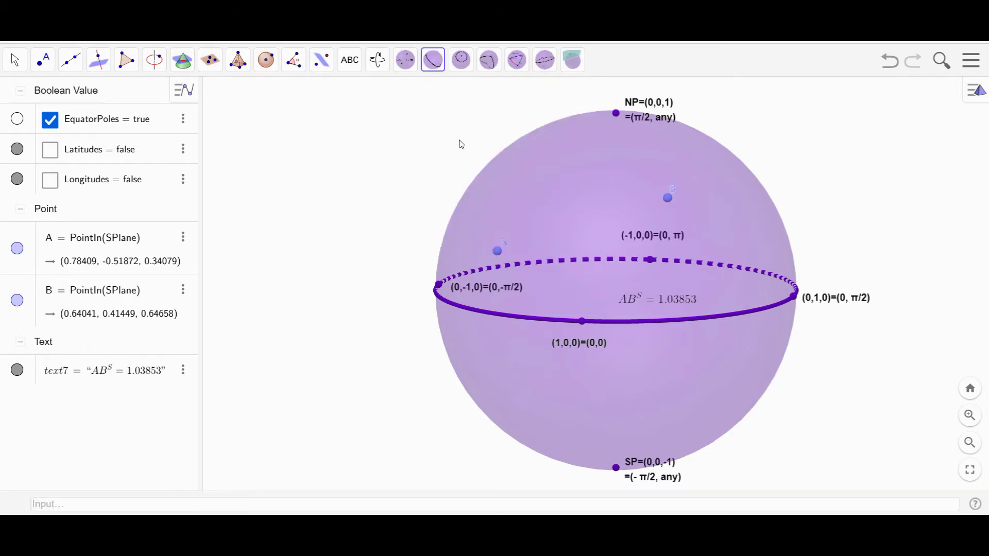
pyautogui.click(498, 251)
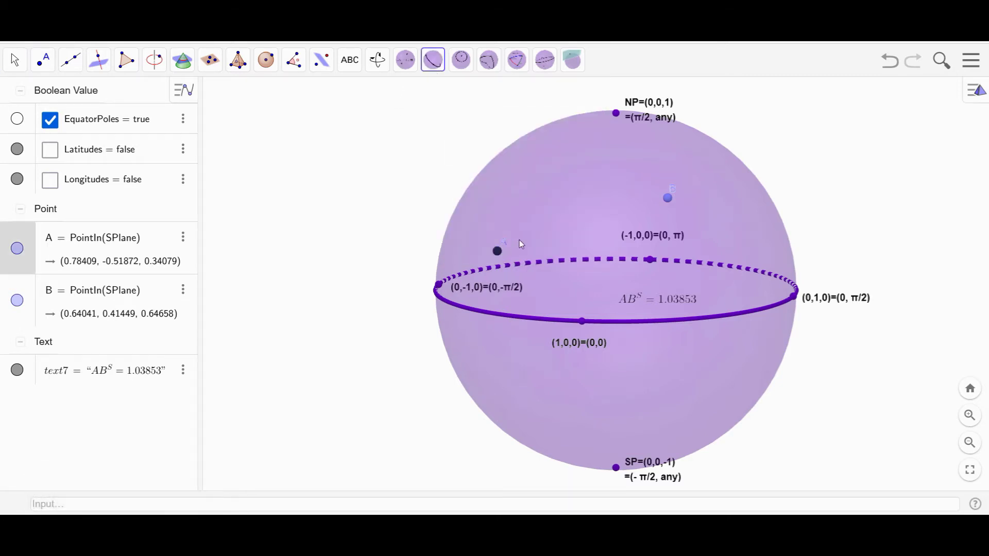
pyautogui.click(668, 198)
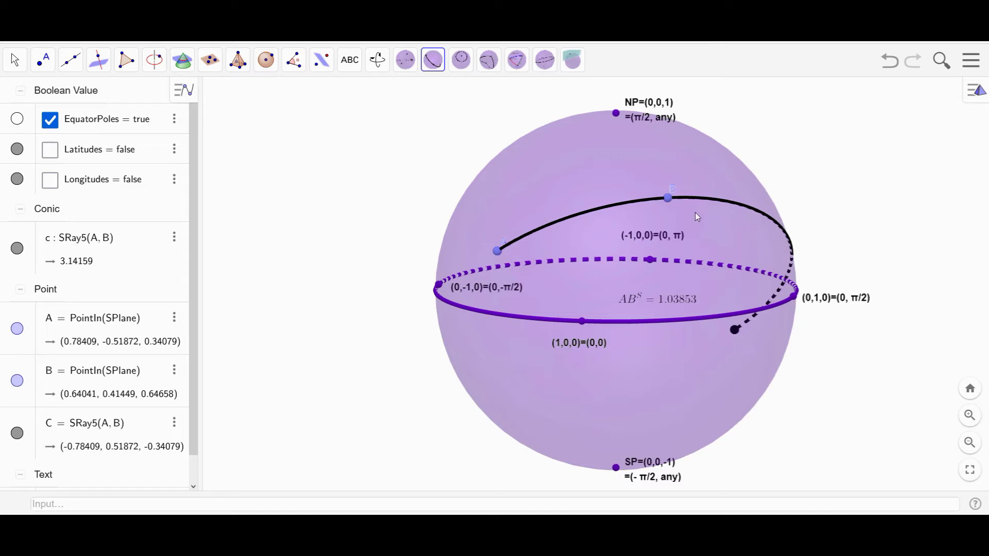
# Draw a longitude line through point A with the Longitude Line through Point tool
pyautogui.click(434, 66)
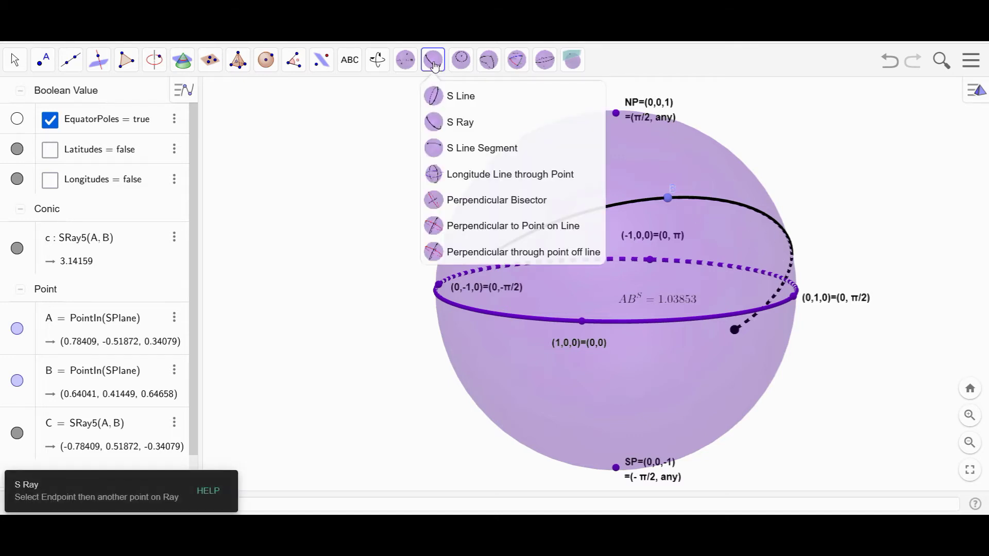
pyautogui.click(434, 176)
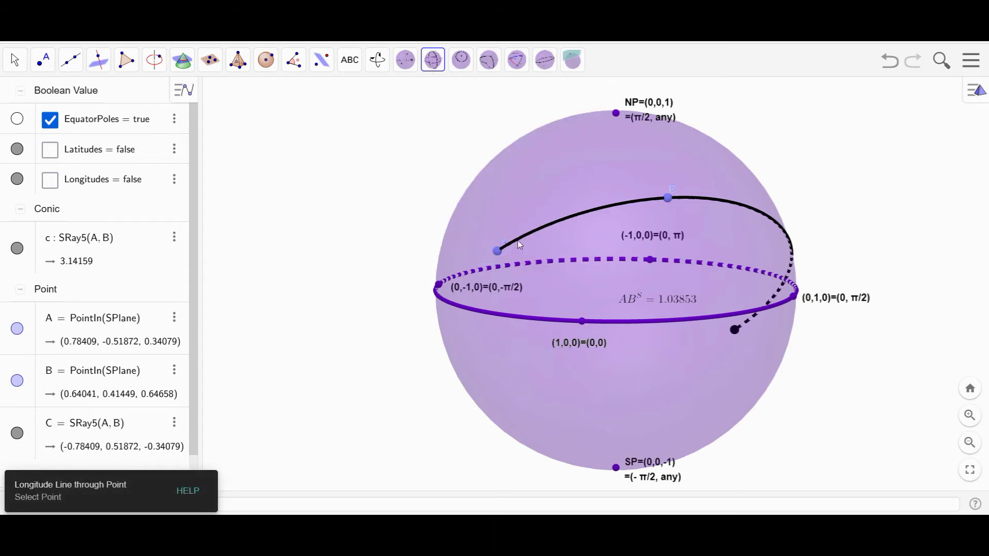
pyautogui.click(498, 251)
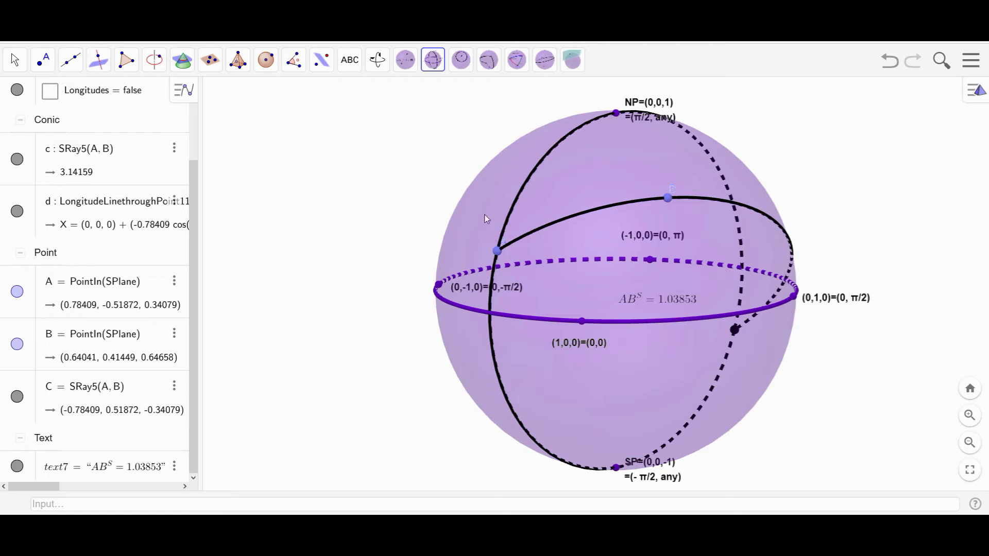
# Remove the spherical ray from A through B and the longitude line through A
pyautogui.click(433, 62)
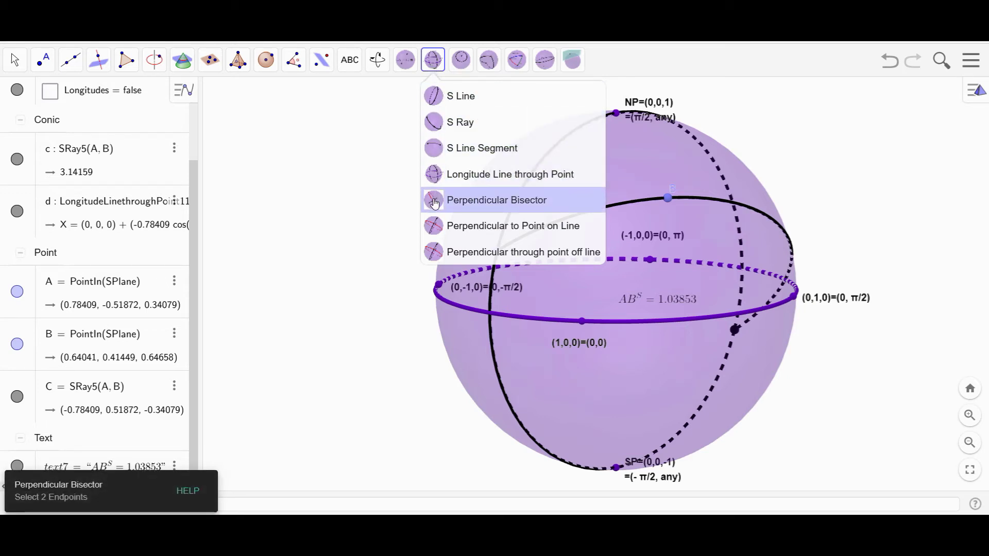
pyautogui.click(15, 61)
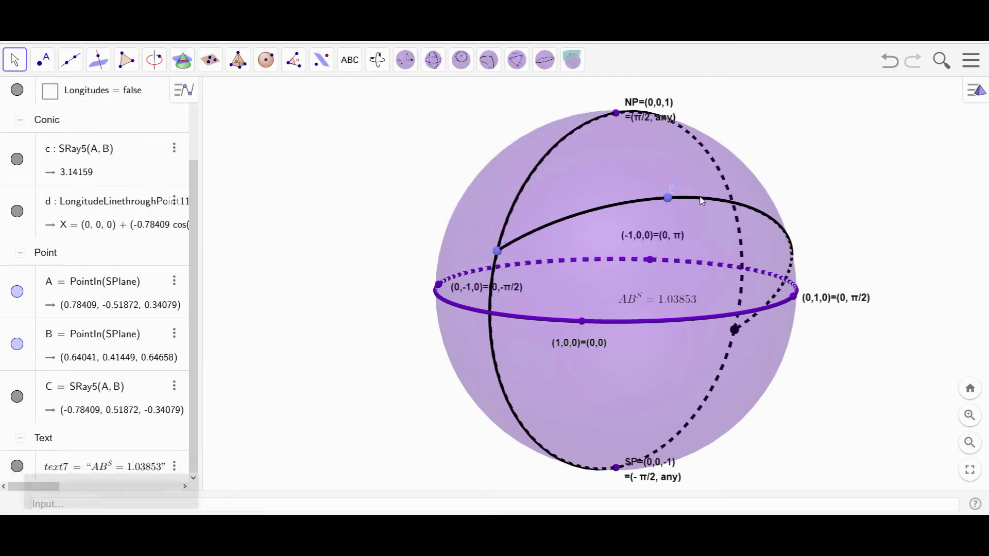
pyautogui.hotkey('ctrl', 'z')
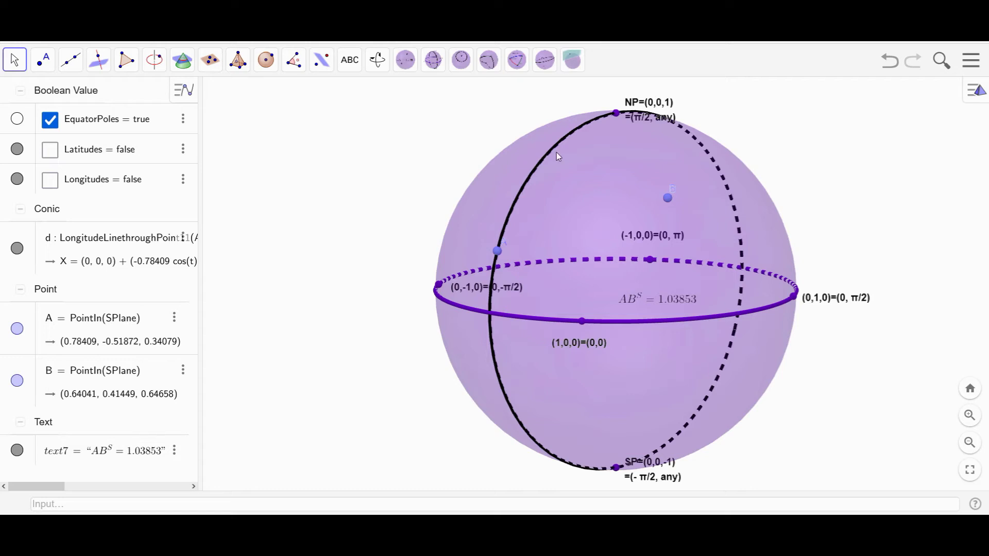
pyautogui.hotkey('ctrl', 'z')
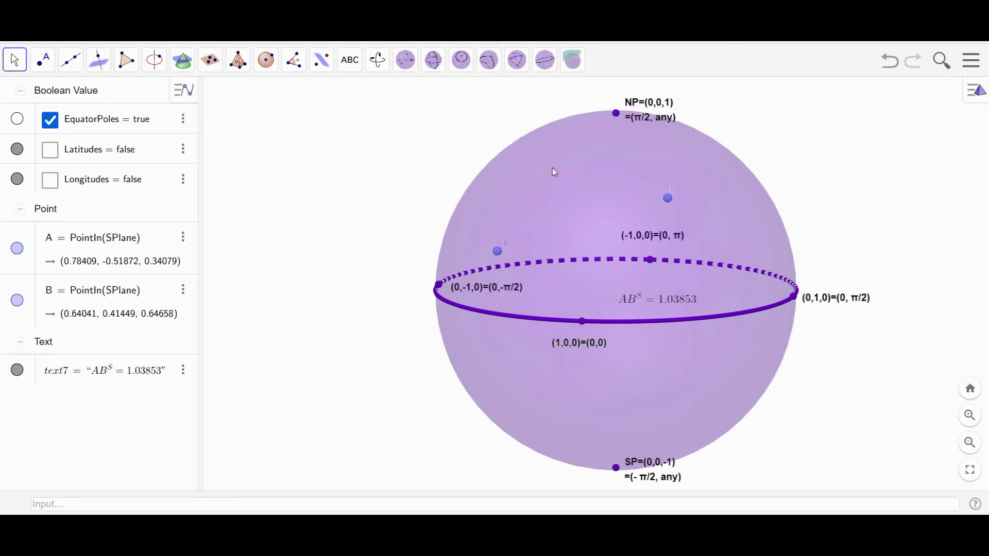
# Redraw the spherical line segment between points A and B with the S Line Segment tool
pyautogui.click(435, 62)
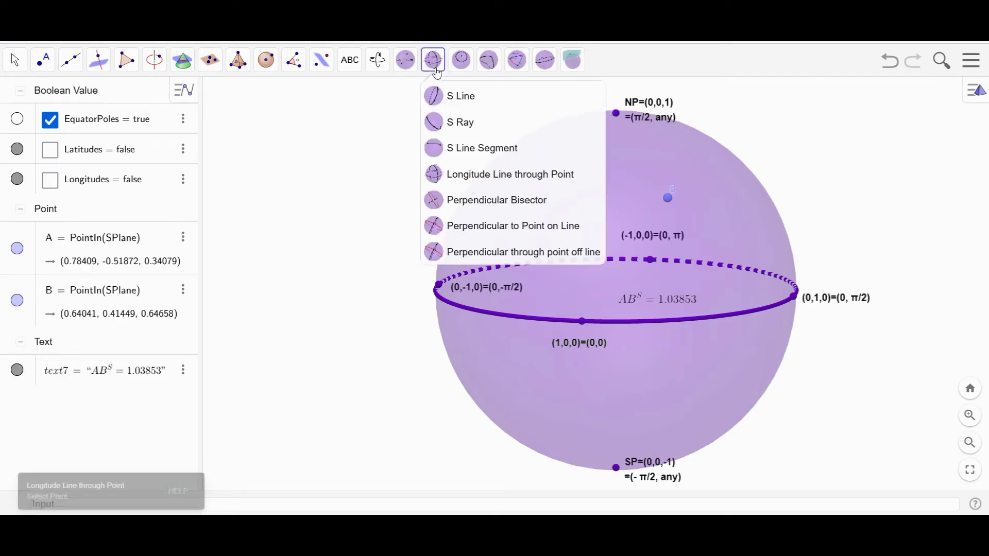
pyautogui.click(440, 148)
pyautogui.click(497, 251)
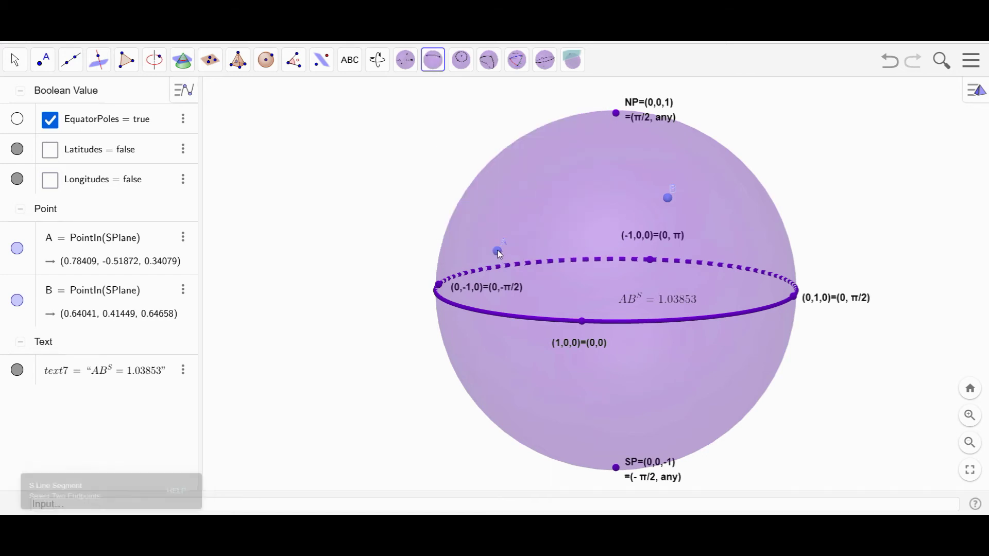
pyautogui.click(666, 197)
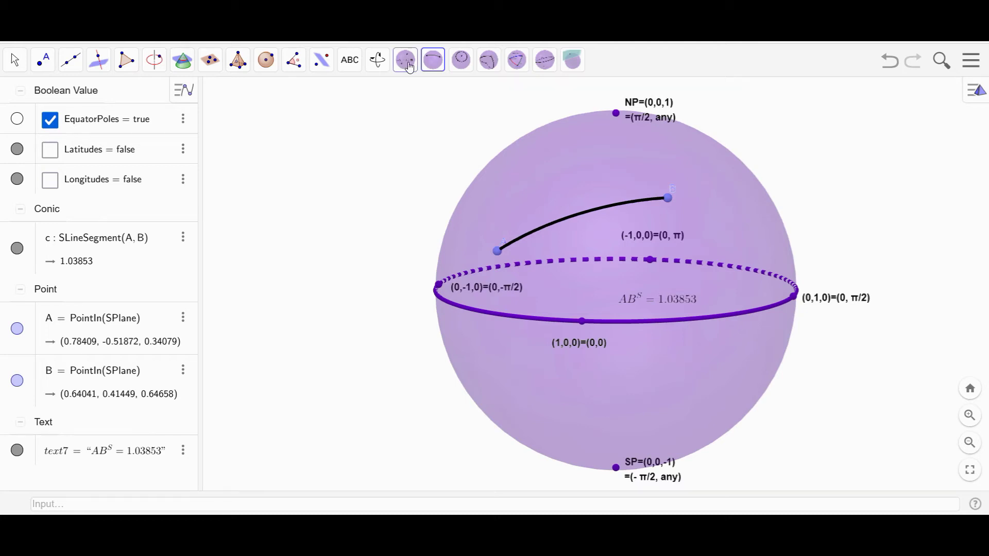
# Construct the perpendicular bisector of segment AB with the Perpendicular Bisector tool
pyautogui.click(432, 63)
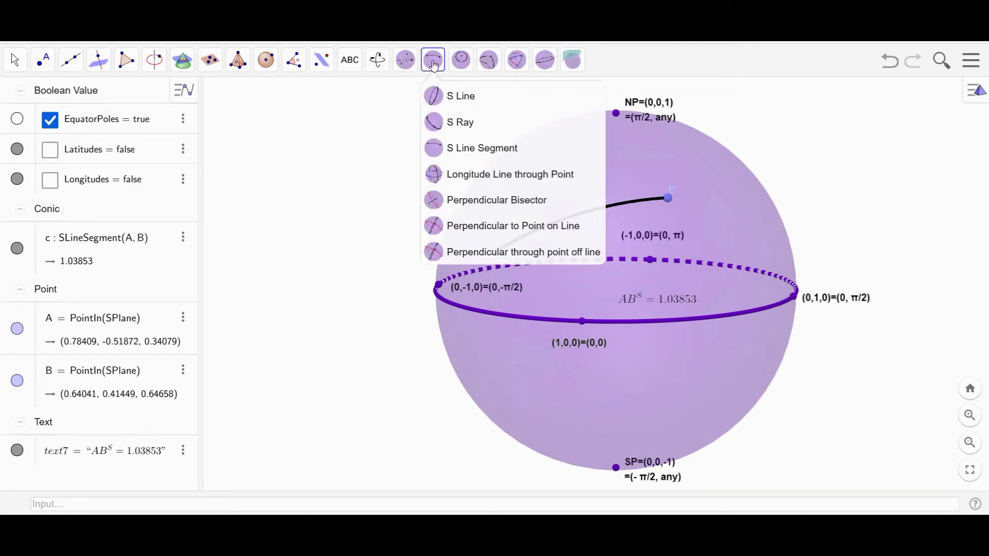
pyautogui.click(470, 201)
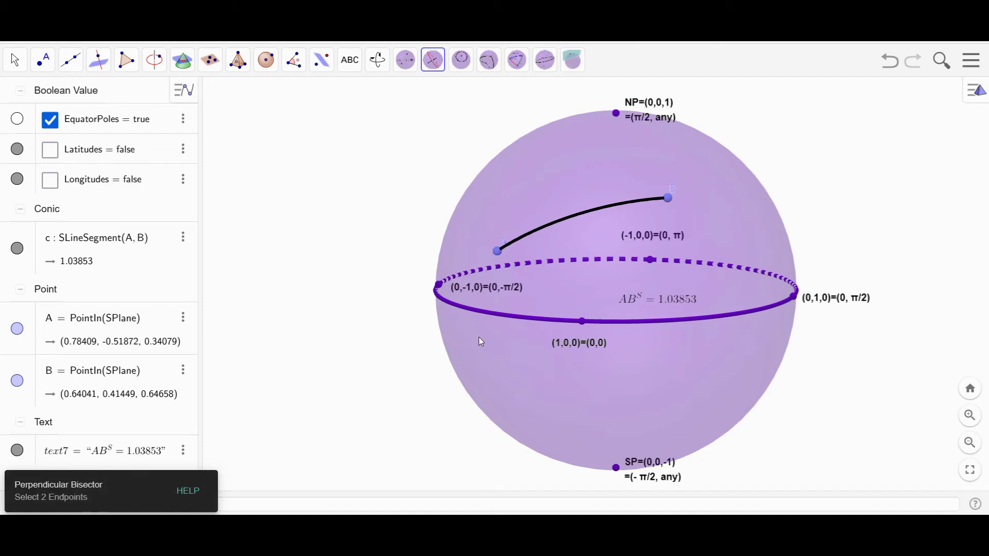
pyautogui.click(499, 250)
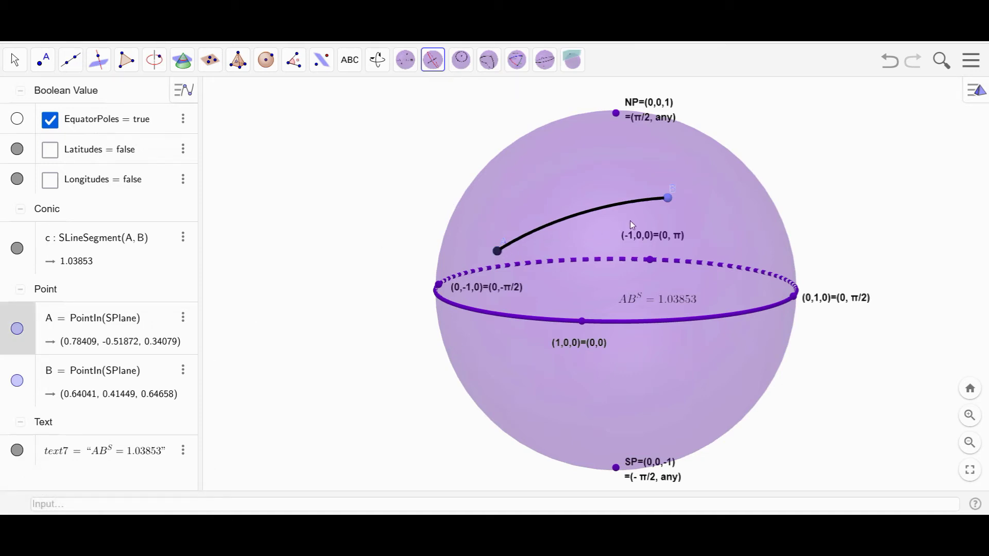
pyautogui.click(667, 198)
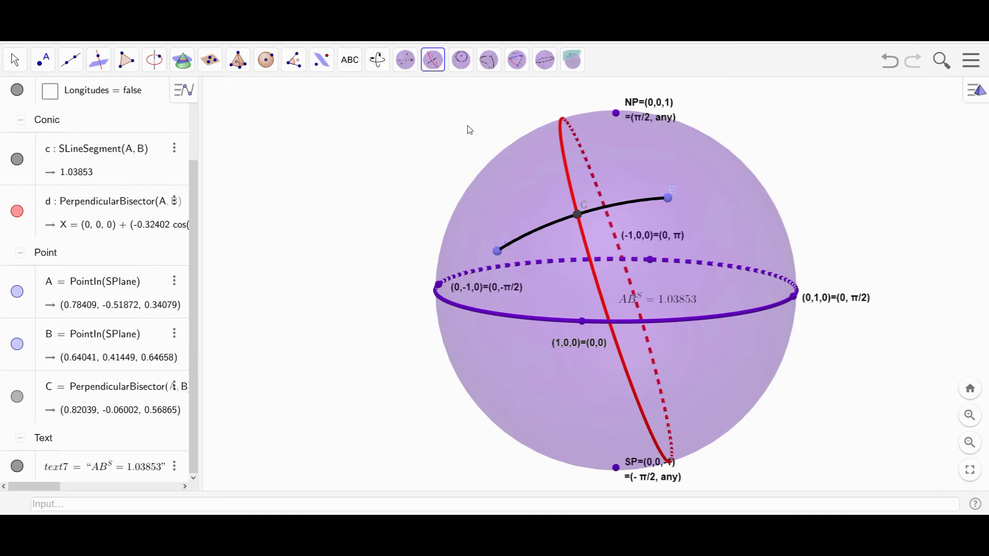
# Construct the perpendicular to line AB at point A with the Perpendicular to Point on Line tool
pyautogui.click(436, 65)
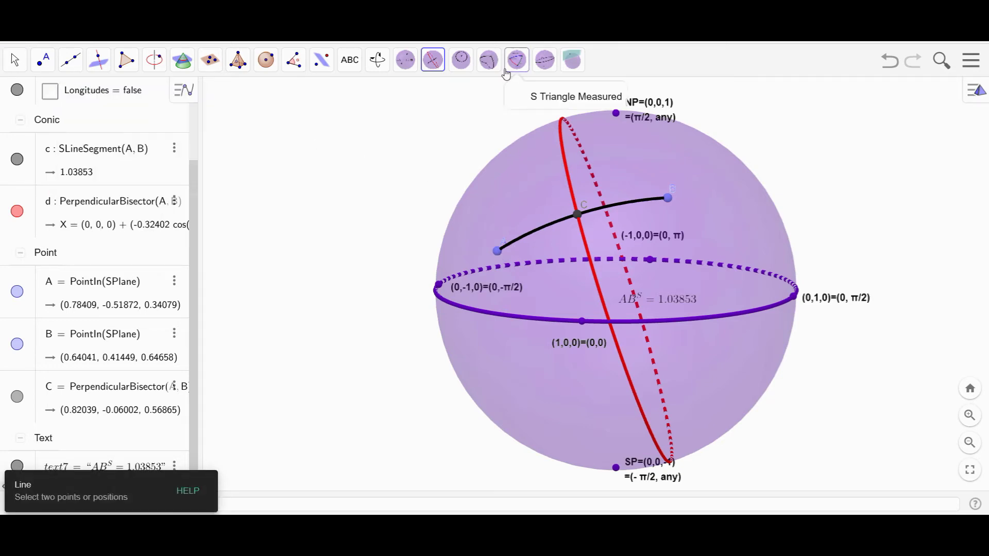
pyautogui.moveTo(492, 65)
pyautogui.moveTo(433, 62)
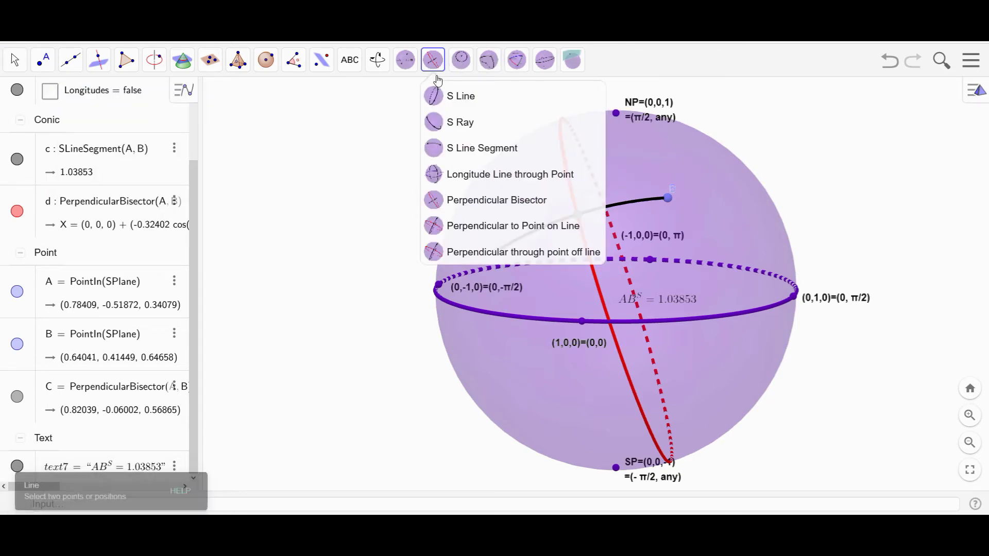
pyautogui.click(450, 226)
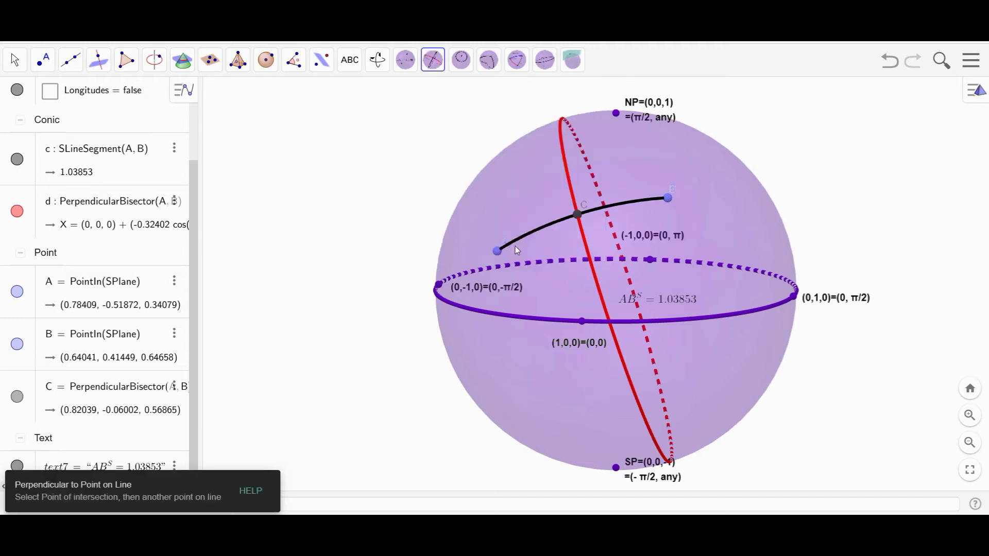
pyautogui.click(498, 251)
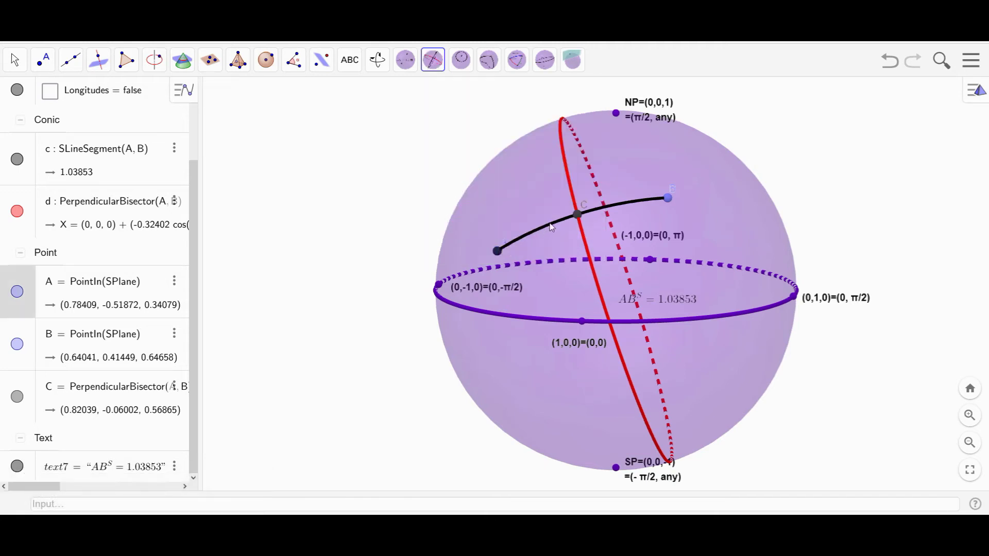
pyautogui.click(667, 198)
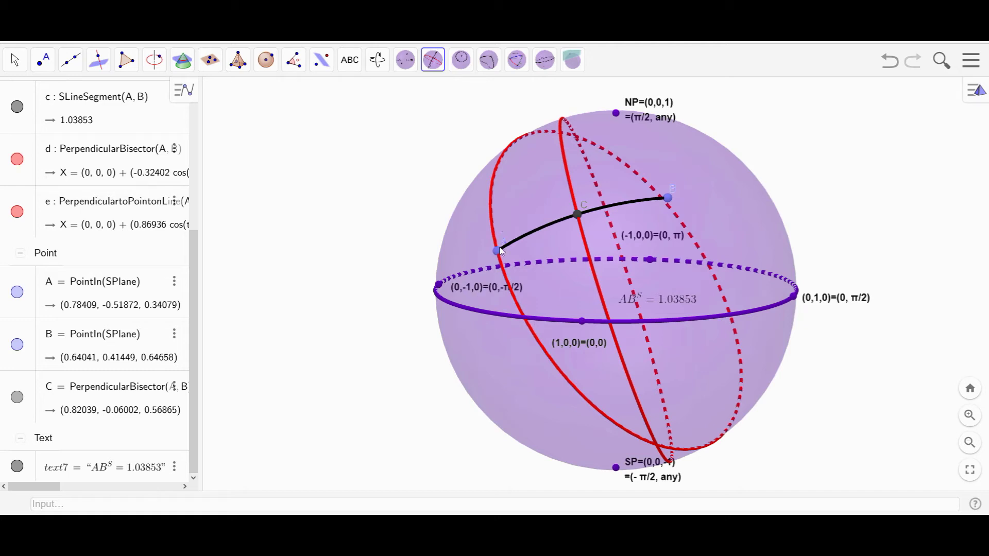
# Delete the perpendicular at point A and the perpendicular bisector of segment AB
pyautogui.click(14, 60)
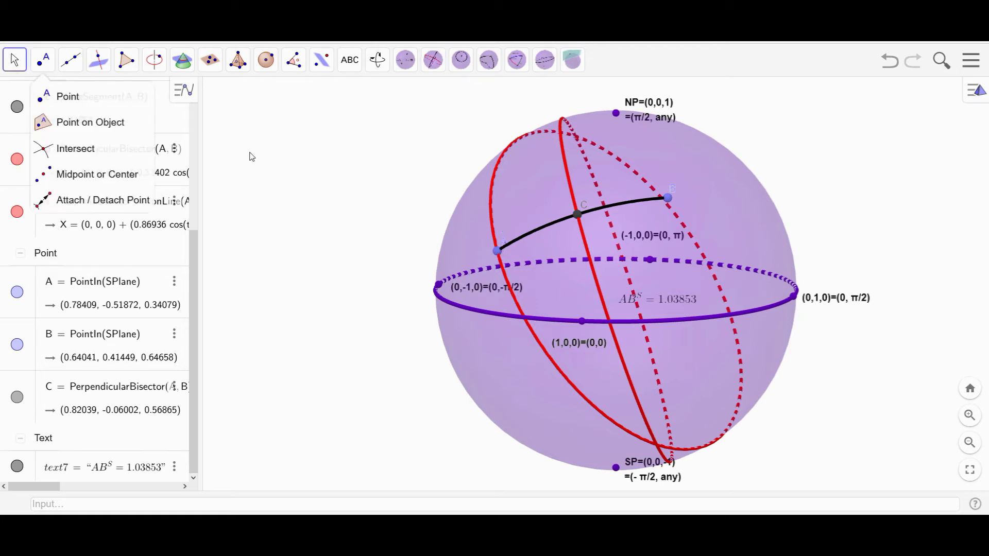
pyautogui.moveTo(469, 322)
pyautogui.mouseDown()
pyautogui.moveTo(514, 336)
pyautogui.moveTo(489, 354)
pyautogui.moveTo(505, 335)
pyautogui.moveTo(505, 344)
pyautogui.moveTo(461, 352)
pyautogui.moveTo(440, 344)
pyautogui.moveTo(474, 371)
pyautogui.moveTo(490, 352)
pyautogui.moveTo(465, 314)
pyautogui.moveTo(450, 334)
pyautogui.moveTo(459, 323)
pyautogui.moveTo(458, 339)
pyautogui.mouseUp()
pyautogui.click(483, 203)
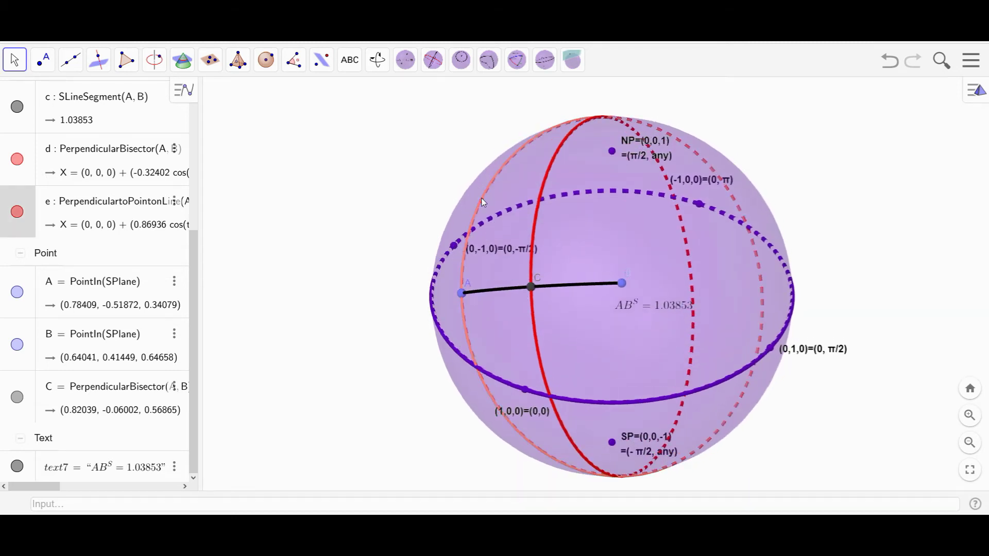
pyautogui.press('Delete')
pyautogui.click(537, 213)
pyautogui.press('Delete')
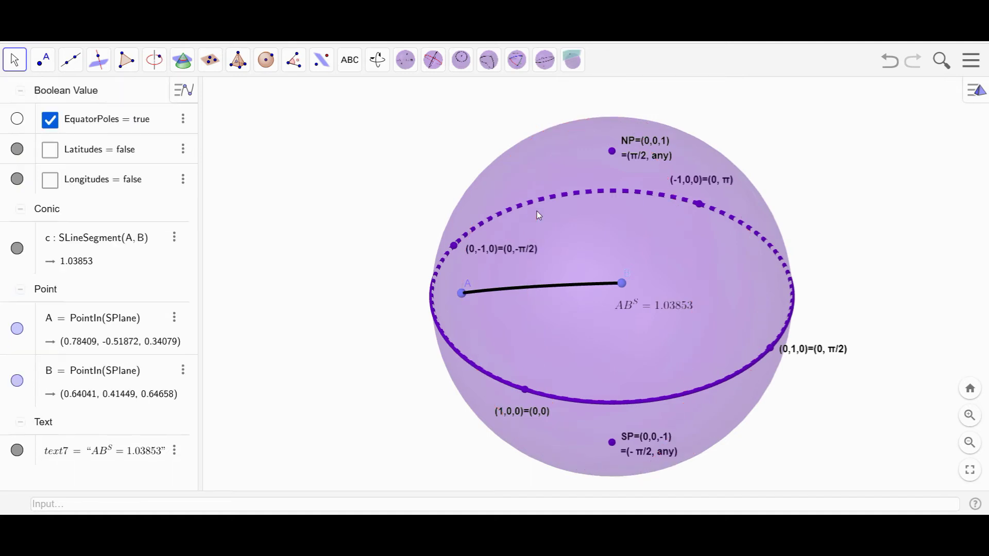
# Place a point C on the sphere between segment AB and the equator, at about (0.926, 0.145, 0.348)
pyautogui.click(431, 61)
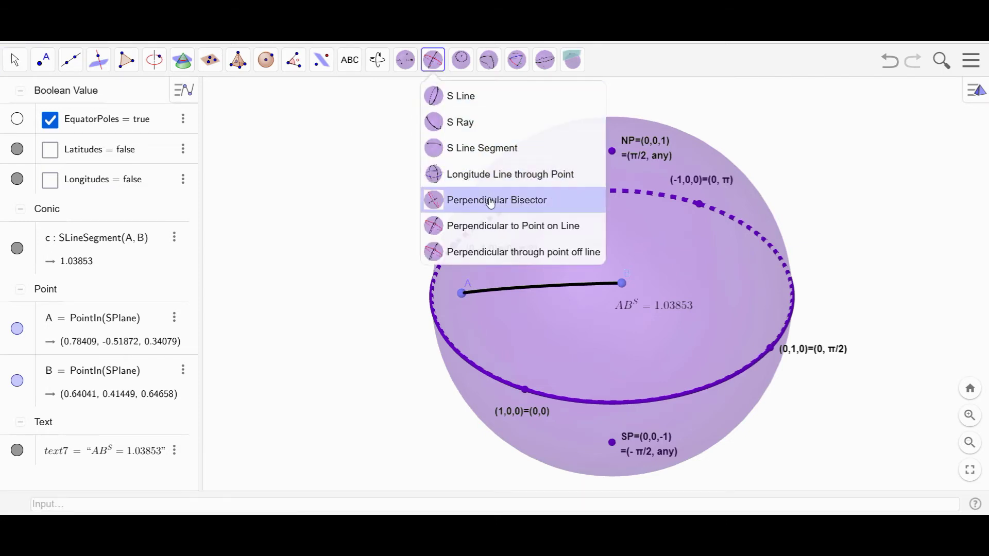
pyautogui.click(484, 228)
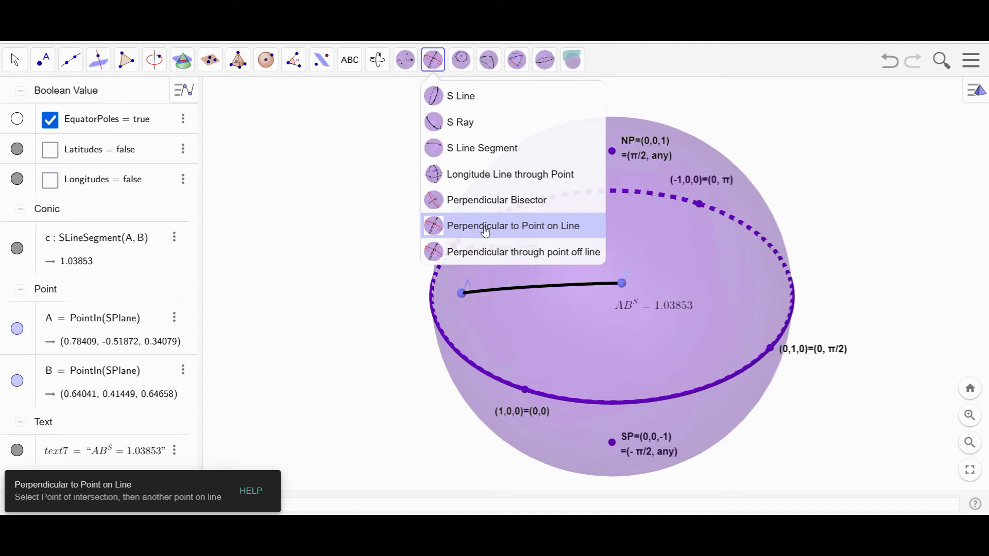
pyautogui.click(489, 257)
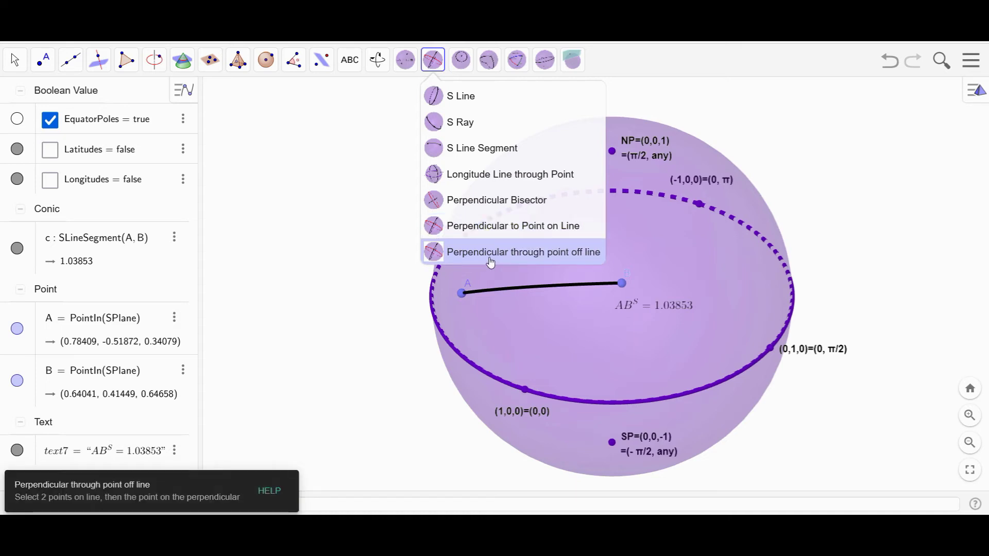
pyautogui.click(43, 61)
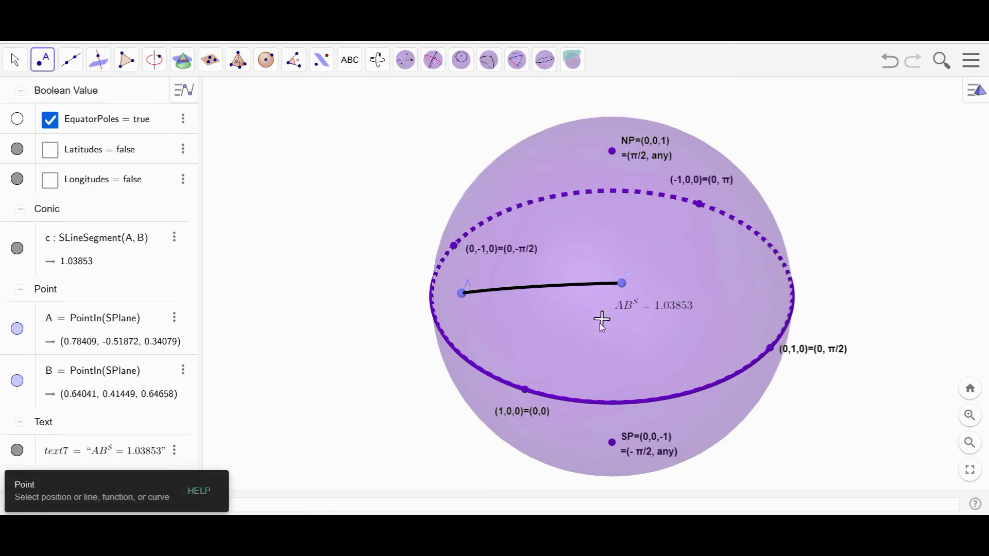
pyautogui.click(555, 340)
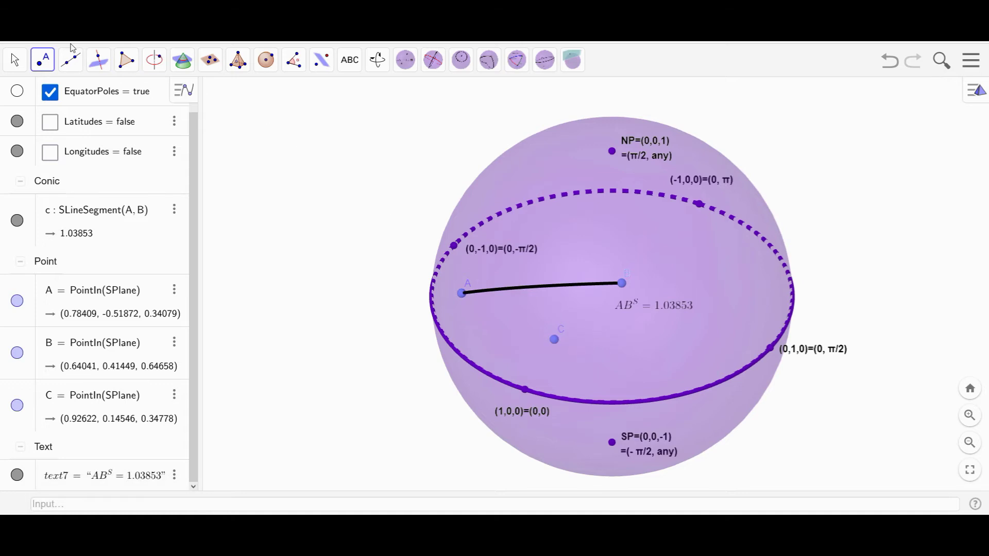
# Construct the perpendicular to line AB through point C with the Perpendicular through point off line tool
pyautogui.click(433, 60)
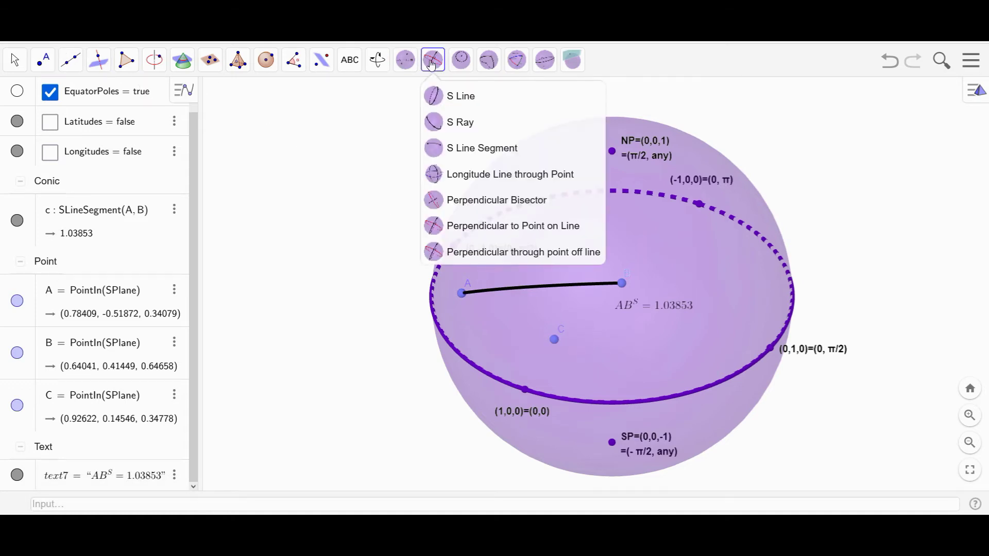
pyautogui.click(498, 255)
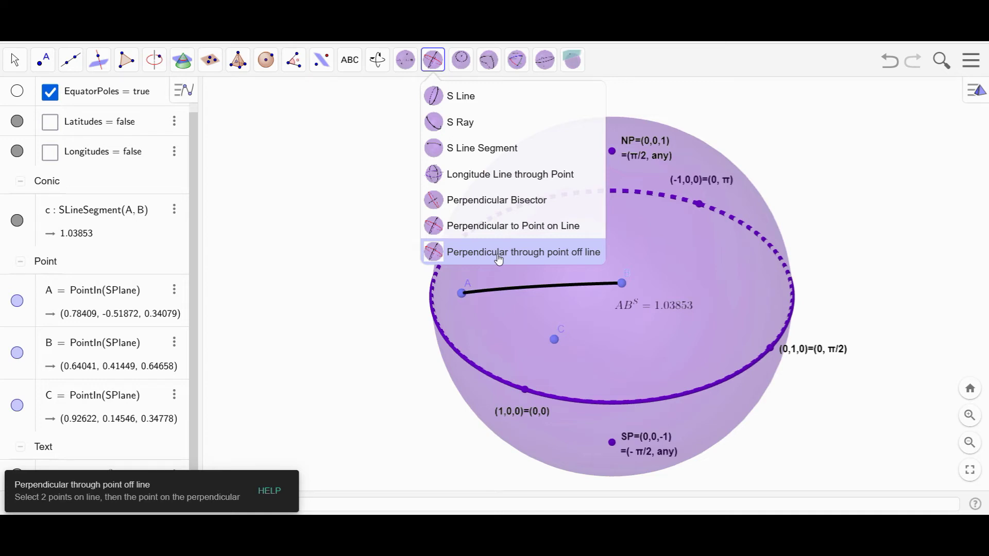
pyautogui.click(499, 253)
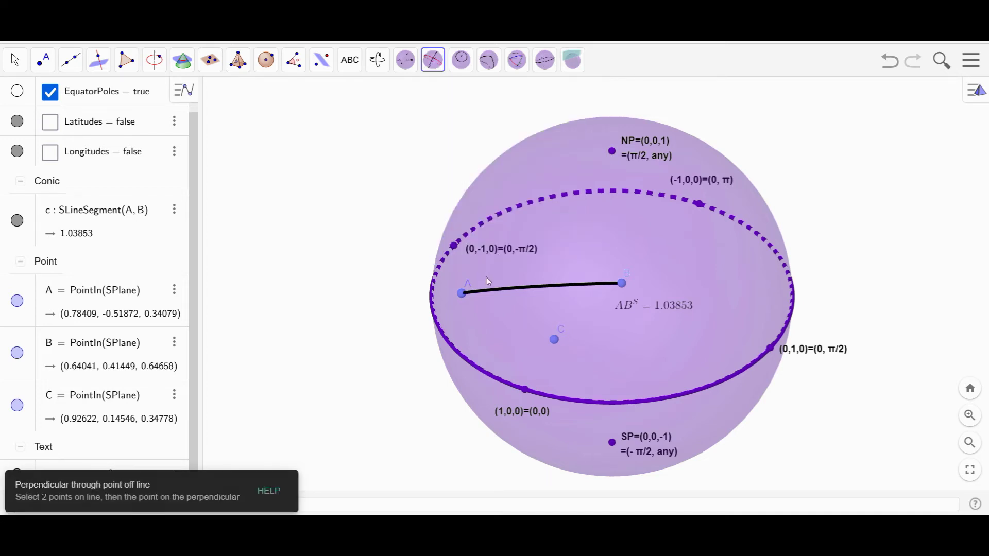
pyautogui.click(463, 294)
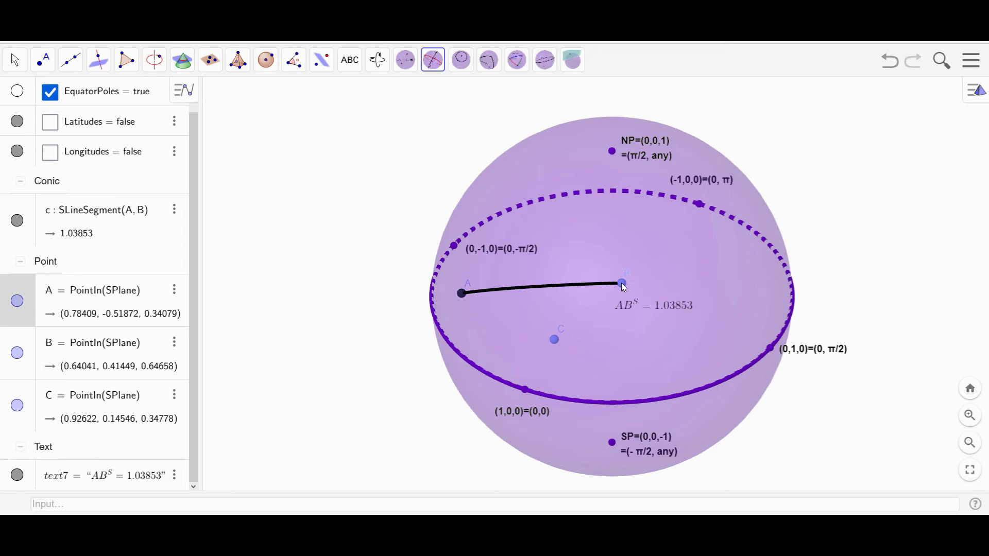
pyautogui.click(623, 284)
pyautogui.click(555, 340)
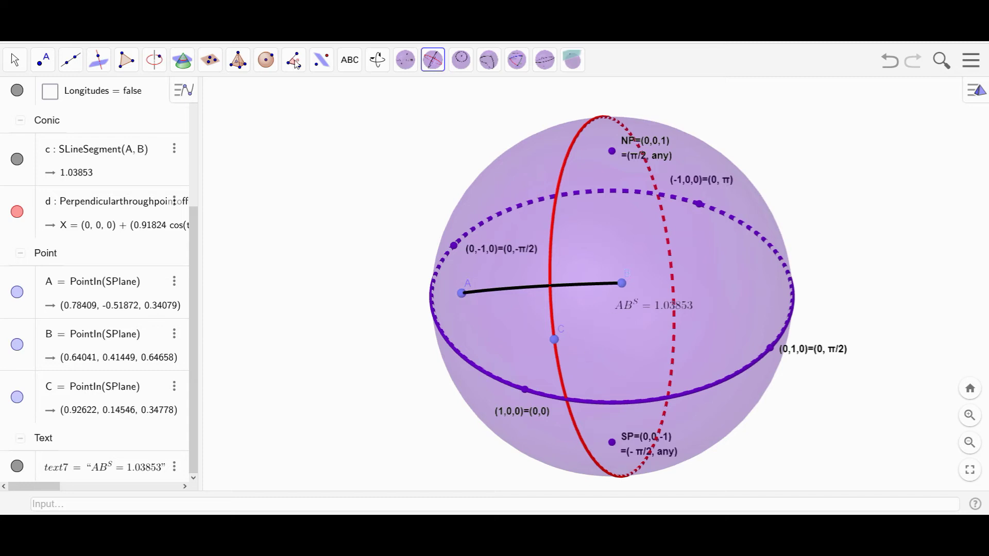
# Move point C slightly toward the equator and delete it together with its perpendicular
pyautogui.click(14, 60)
pyautogui.click(44, 60)
pyautogui.moveTo(555, 340)
pyautogui.mouseDown()
pyautogui.moveTo(630, 351)
pyautogui.moveTo(490, 344)
pyautogui.moveTo(560, 355)
pyautogui.mouseUp()
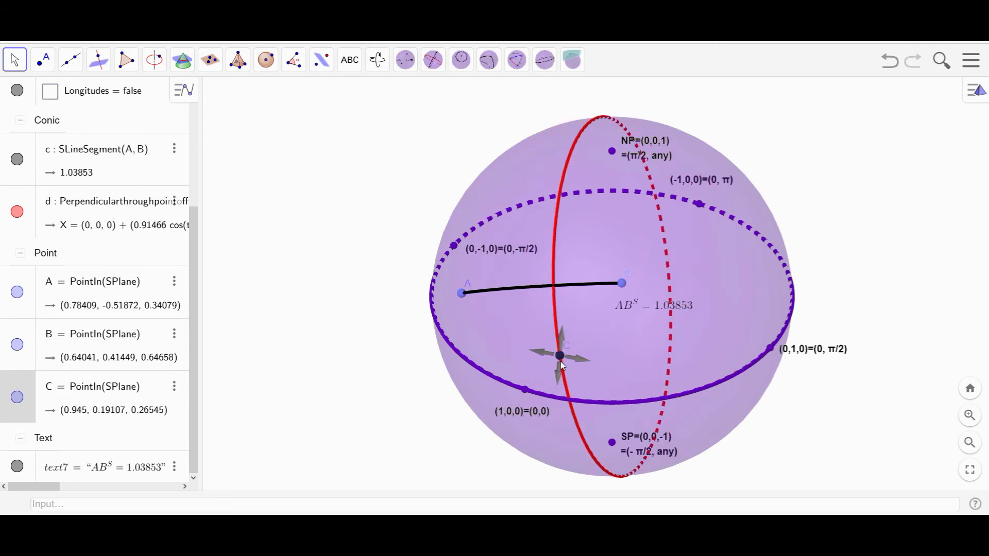
pyautogui.press('Delete')
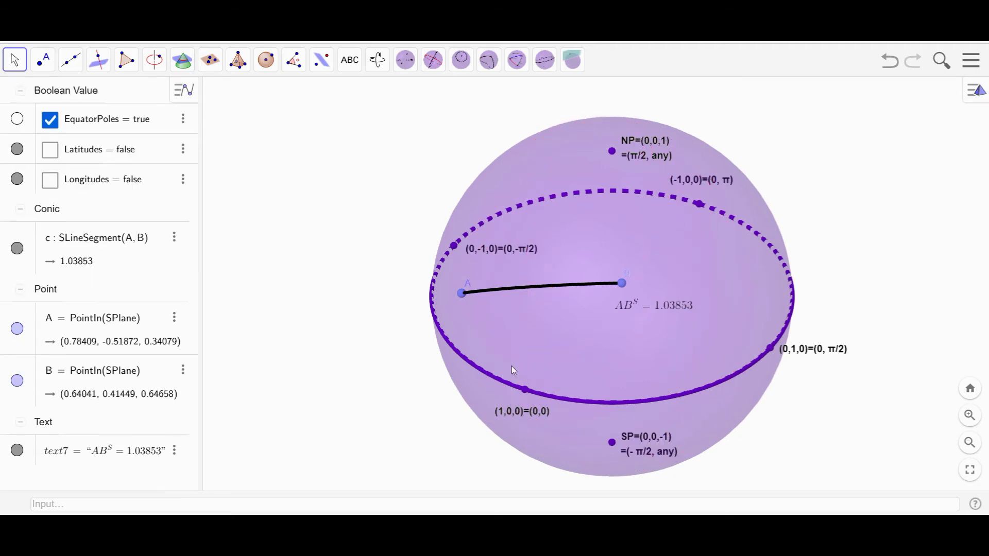
# Construct the antipode of point A with the Antipodal Point tool
pyautogui.click(433, 61)
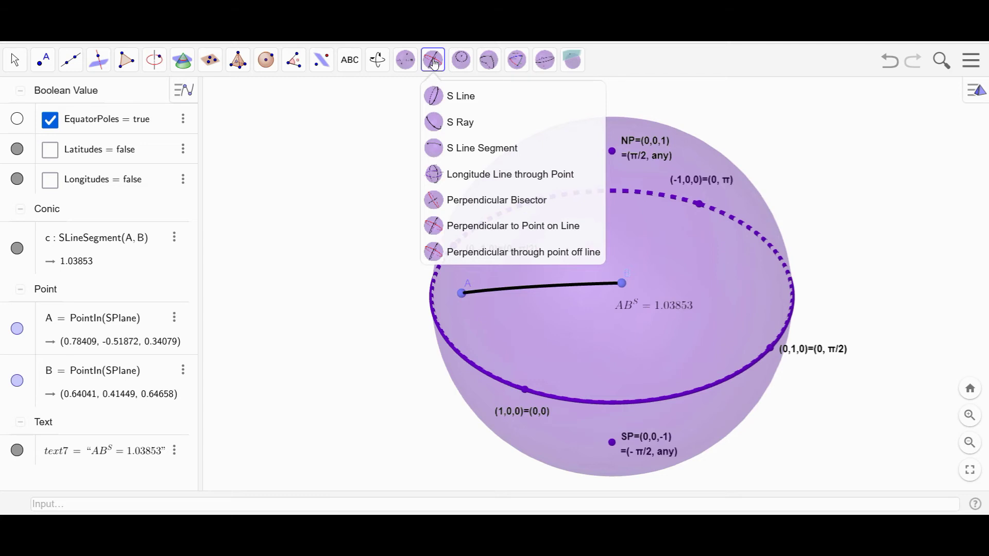
pyautogui.moveTo(405, 62)
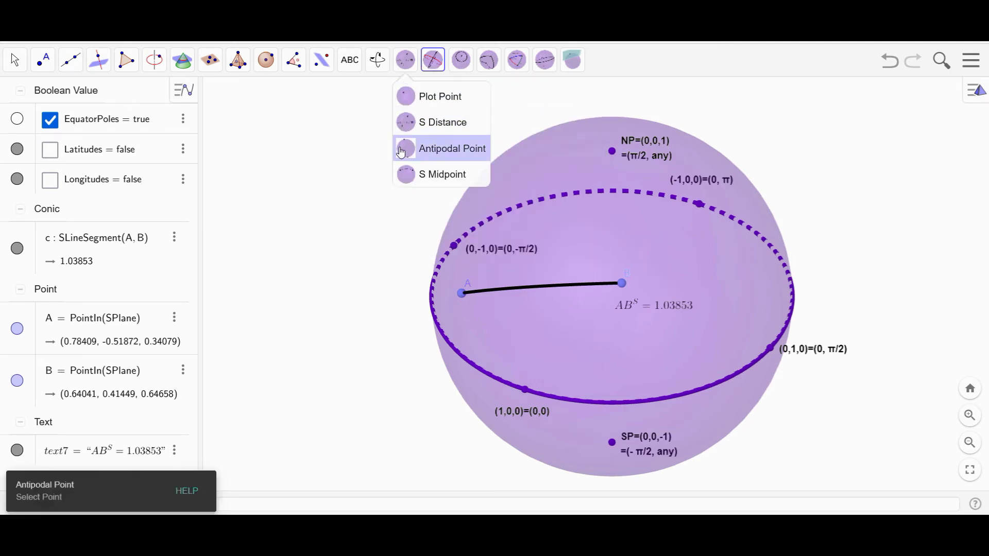
pyautogui.click(438, 149)
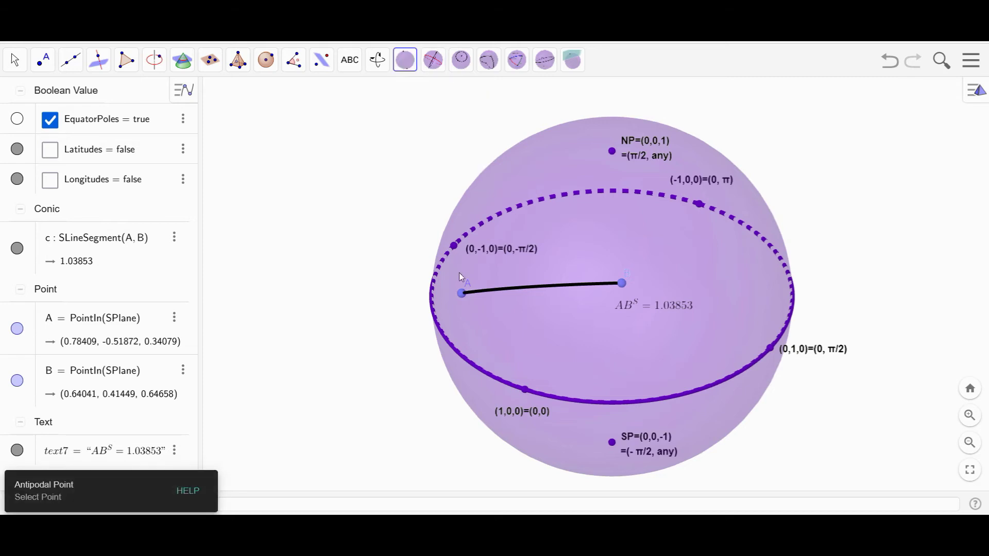
pyautogui.click(462, 293)
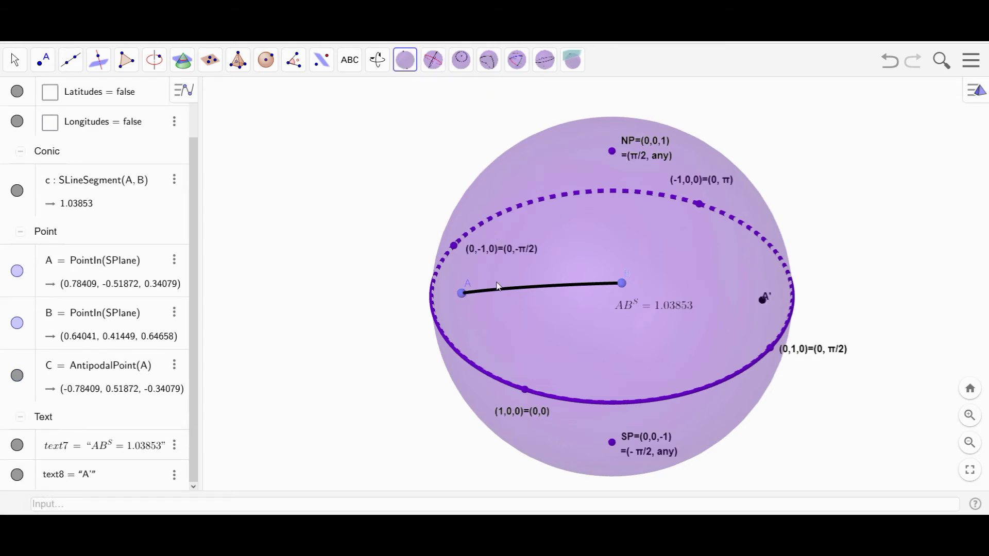
# Move point A up to the north pole and back to about (0.753, -0.538, 0.379)
pyautogui.click(10, 61)
pyautogui.moveTo(459, 294); pyautogui.dragTo(616, 153)
pyautogui.moveTo(613, 152); pyautogui.dragTo(462, 284)
pyautogui.moveTo(716, 334); pyautogui.dragTo(737, 331)
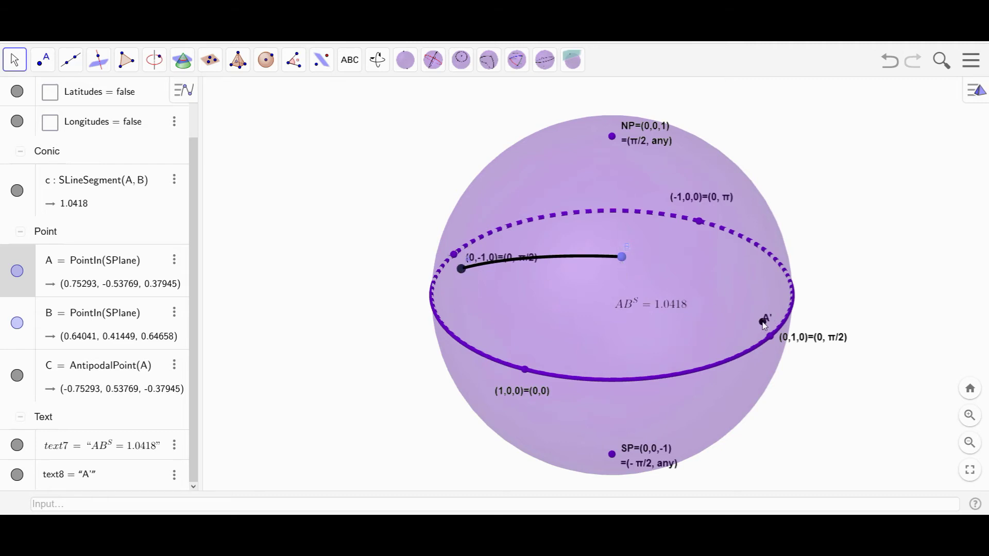
# Delete the antipodal point of A and the distance text for AB
pyautogui.press('Delete')
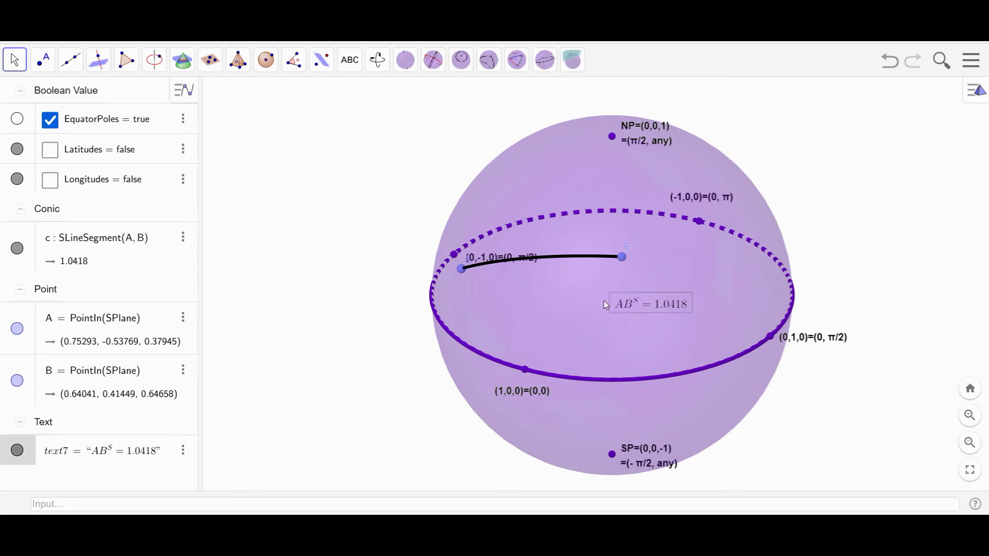
pyautogui.press('Delete')
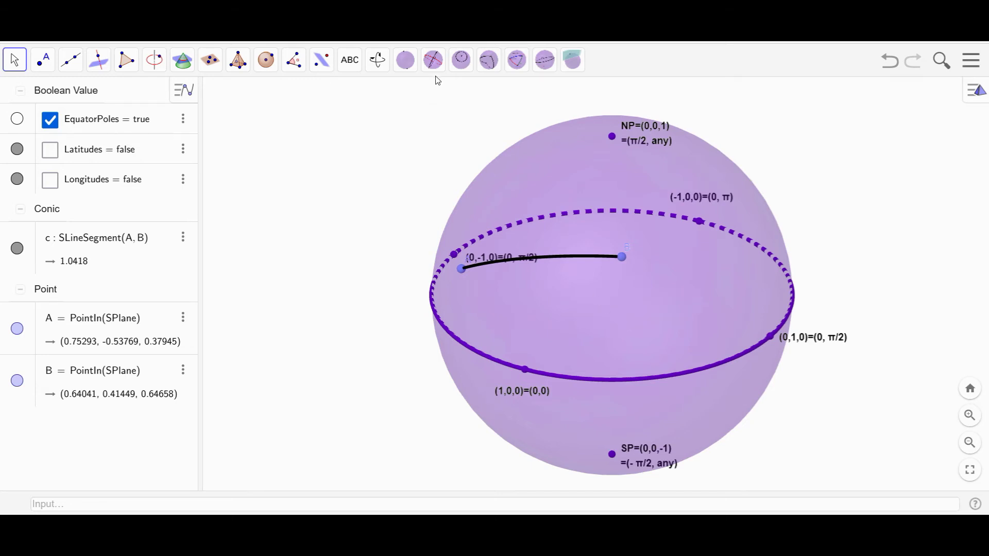
# Construct the midpoint of segment AB with the S Midpoint tool, using A and B as endpoints
pyautogui.click(405, 59)
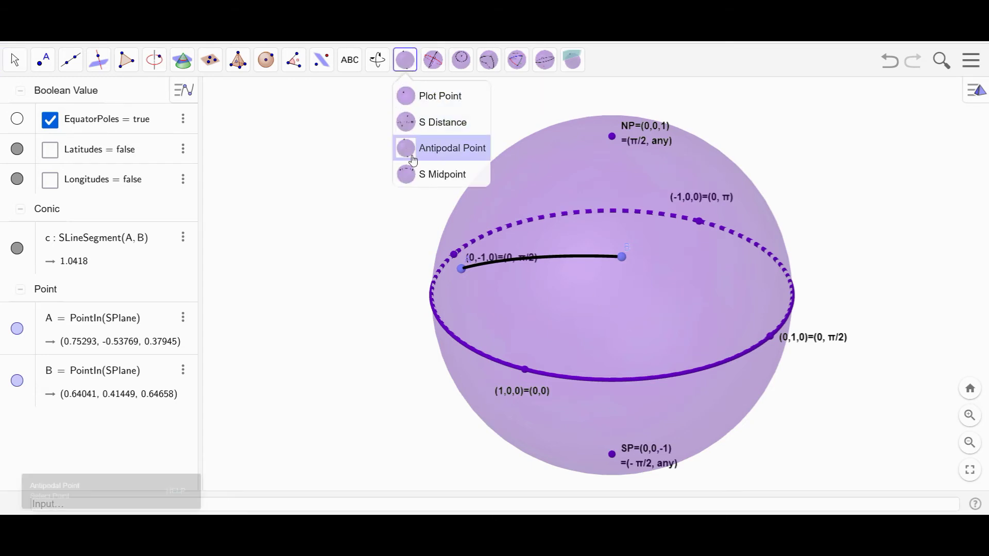
pyautogui.click(406, 178)
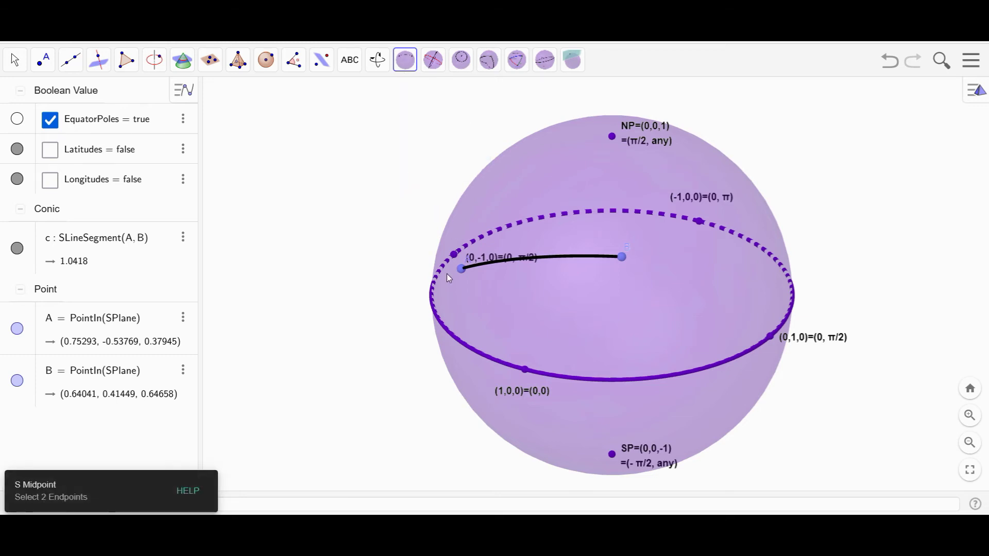
pyautogui.click(461, 269)
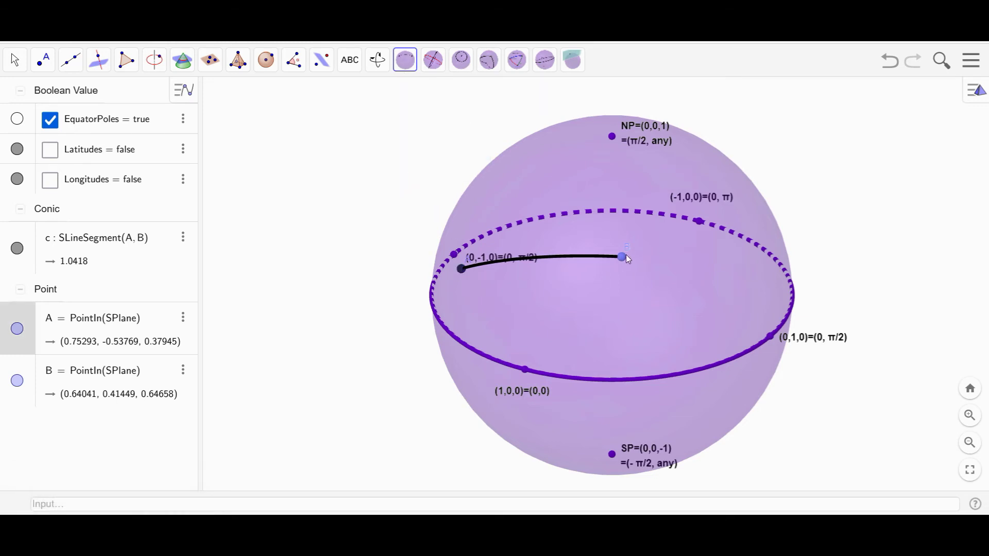
pyautogui.click(623, 256)
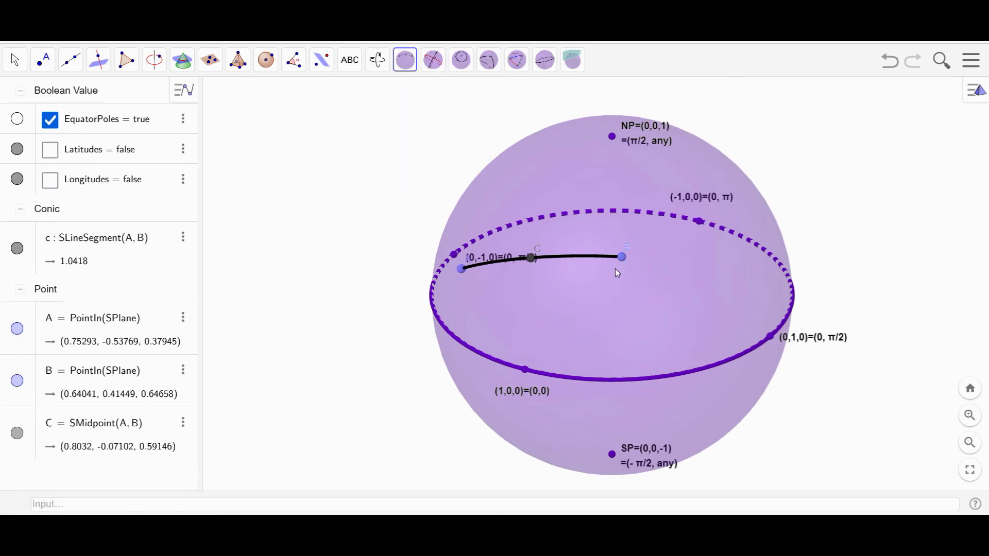
# Construct a second midpoint of points A and B with the S Midpoint tool
pyautogui.click(405, 64)
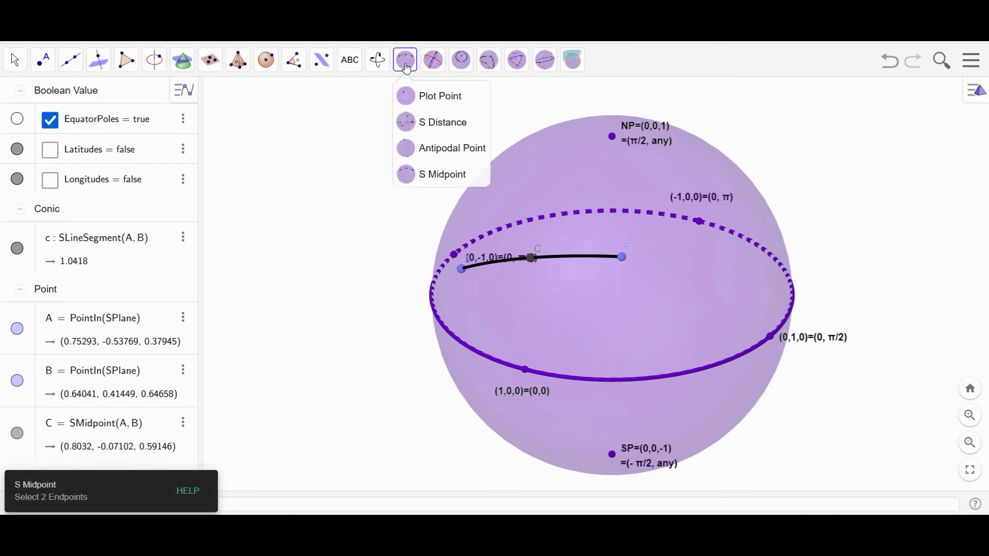
pyautogui.moveTo(441, 62)
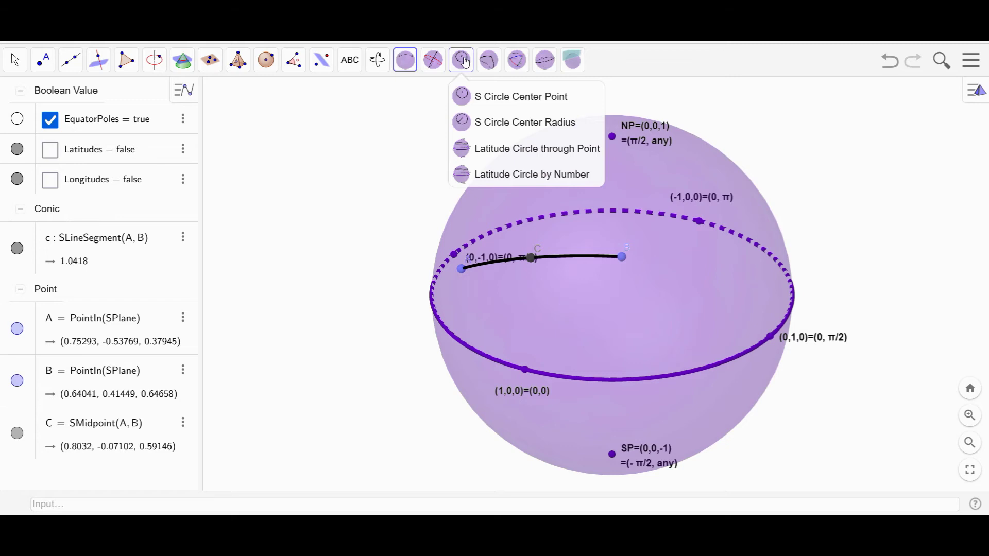
pyautogui.click(556, 148)
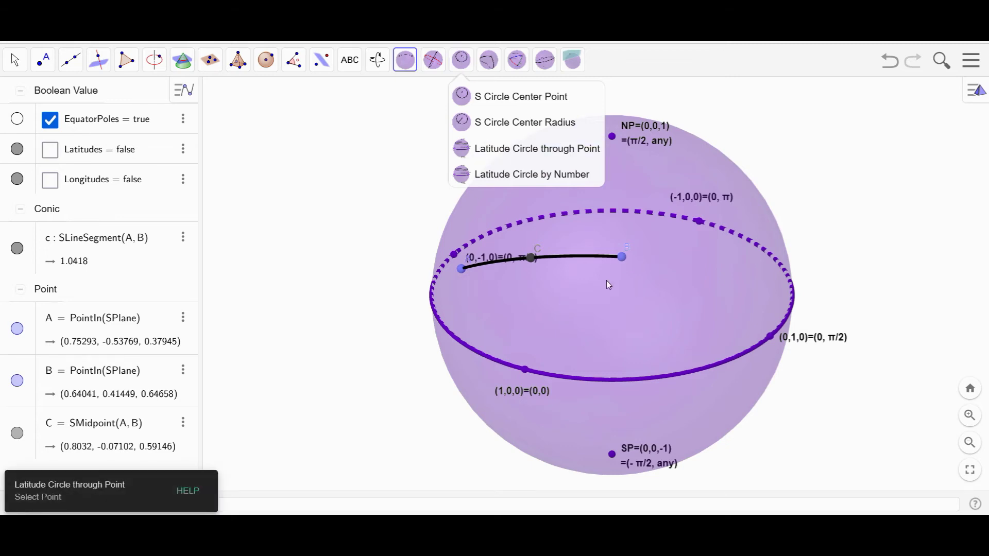
pyautogui.click(463, 270)
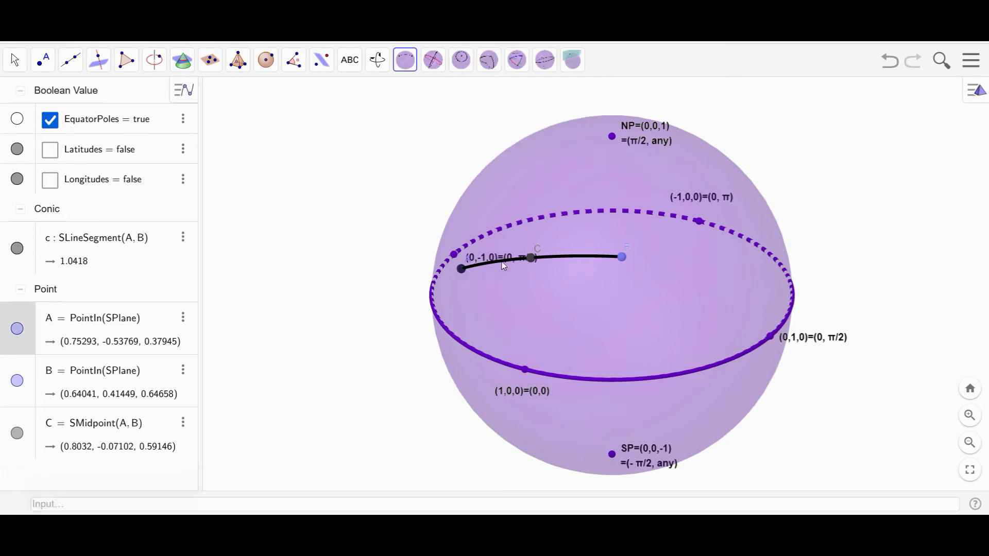
pyautogui.click(622, 258)
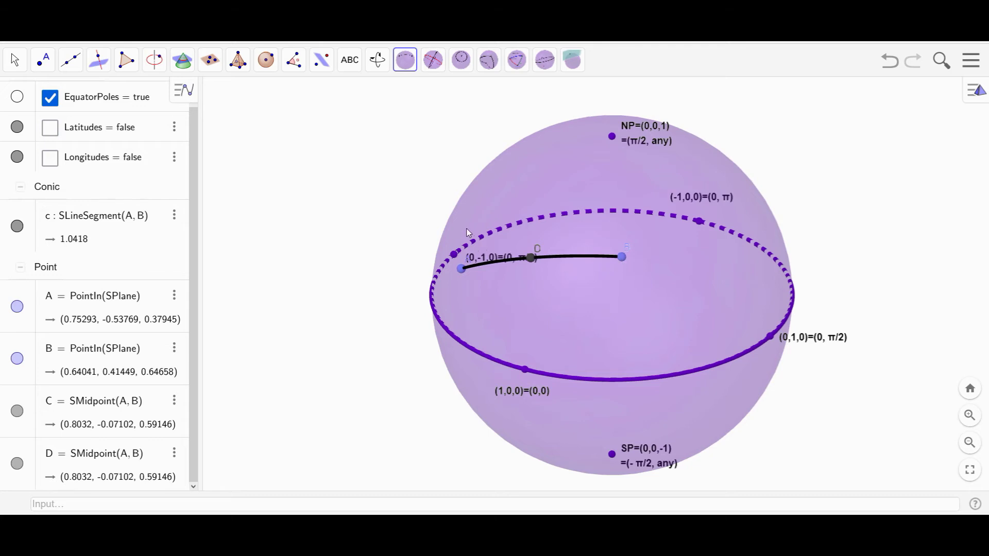
# Construct the spherical circle centred at A through B with the S Circle Center Point tool
pyautogui.click(460, 59)
pyautogui.click(464, 97)
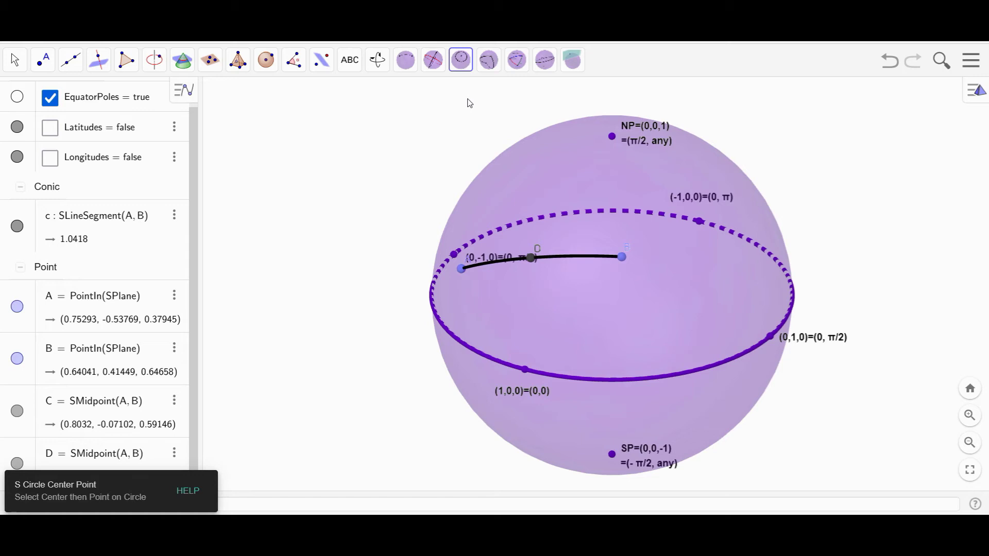
pyautogui.click(461, 268)
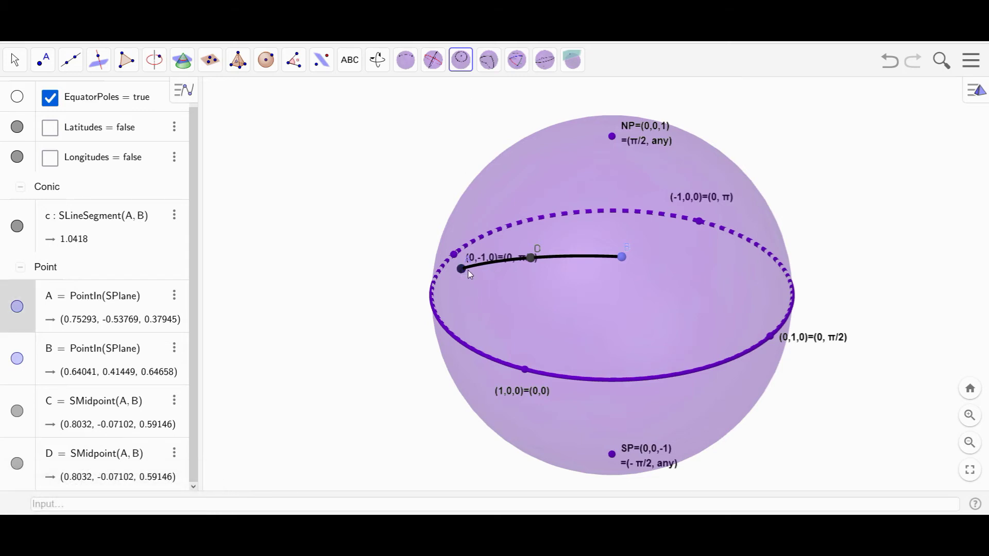
pyautogui.click(622, 256)
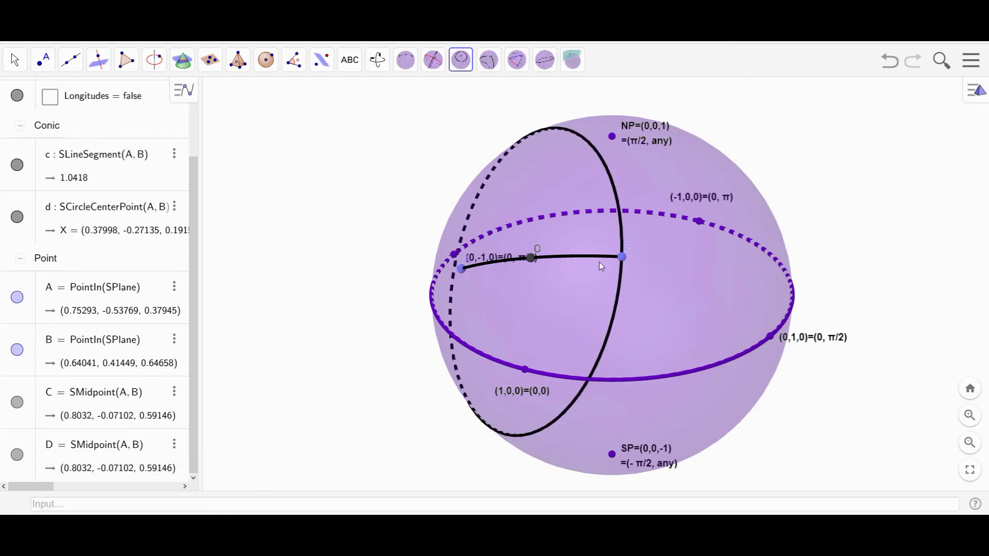
# Move point B on the sphere to about (0.767, 0.348, 0.539), reshaping the circle centred at A
pyautogui.click(15, 59)
pyautogui.click(43, 60)
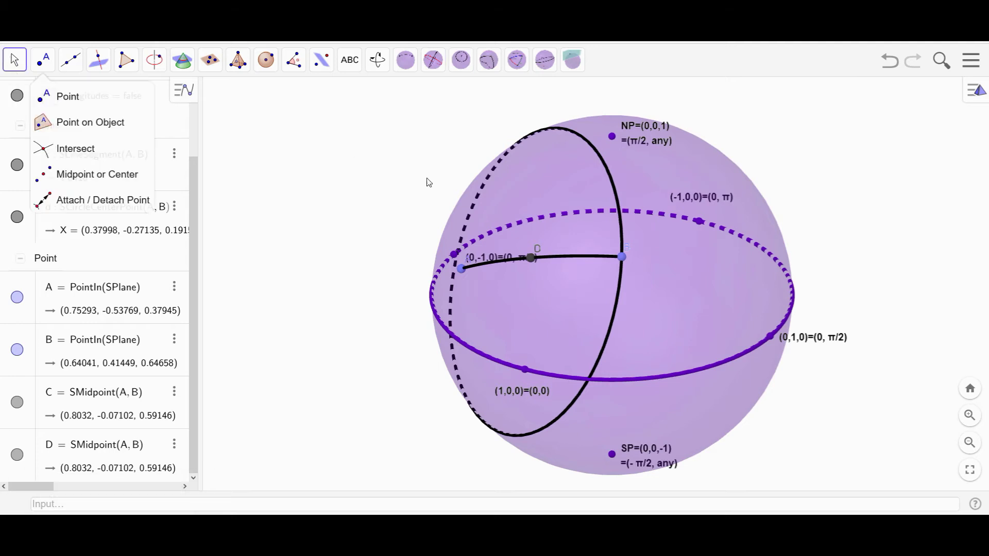
pyautogui.moveTo(622, 257); pyautogui.dragTo(601, 280)
# Delete the circle centred at A and the duplicate midpoint D
pyautogui.click(465, 69)
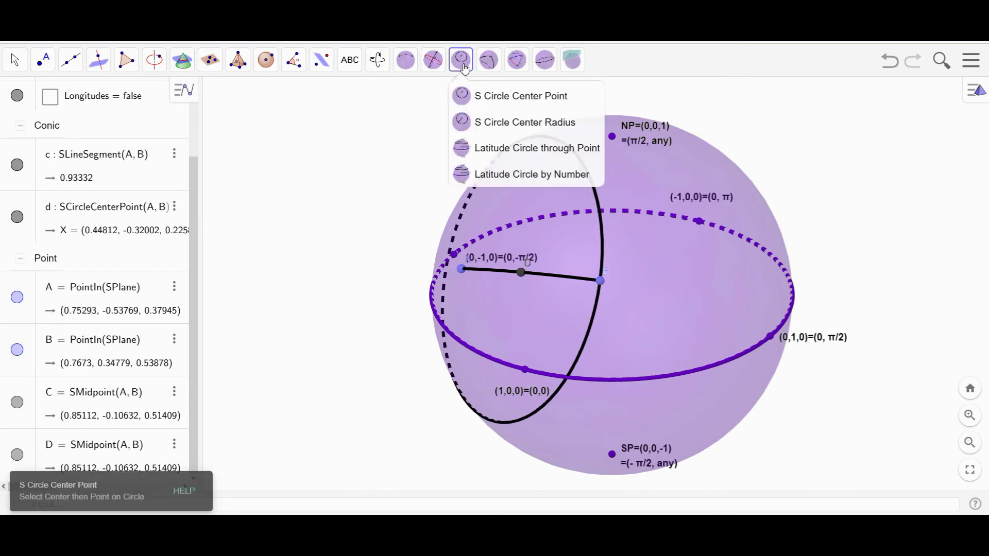
pyautogui.click(496, 150)
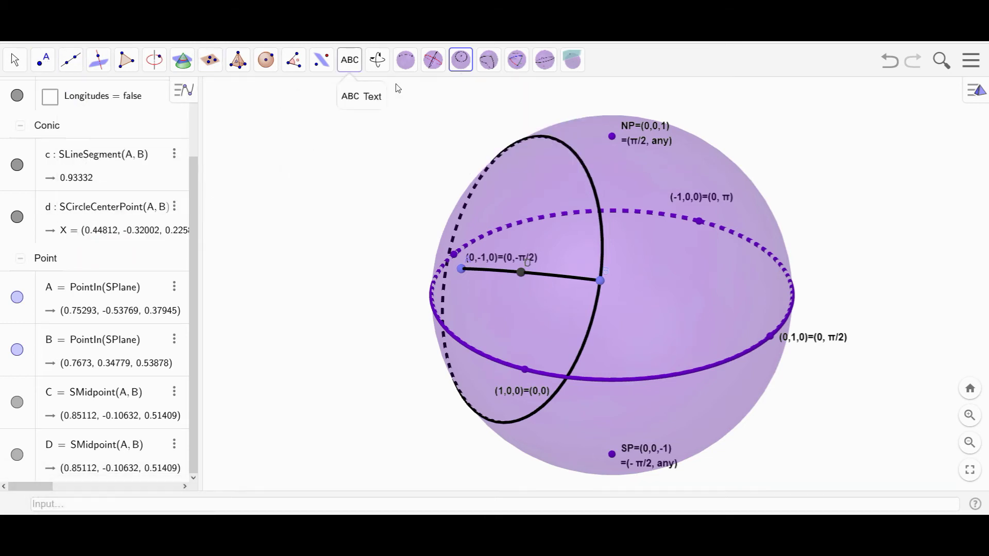
pyautogui.click(14, 59)
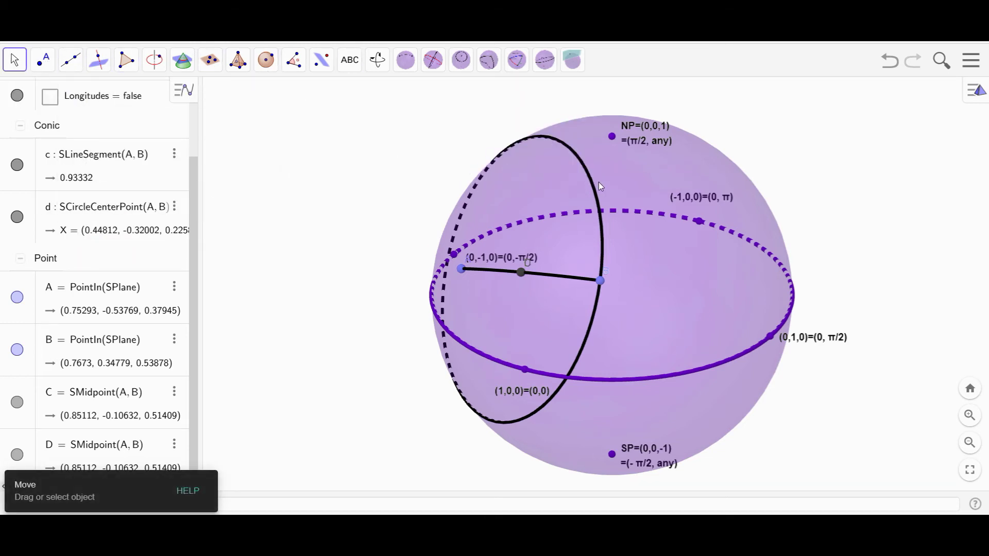
pyautogui.click(594, 190)
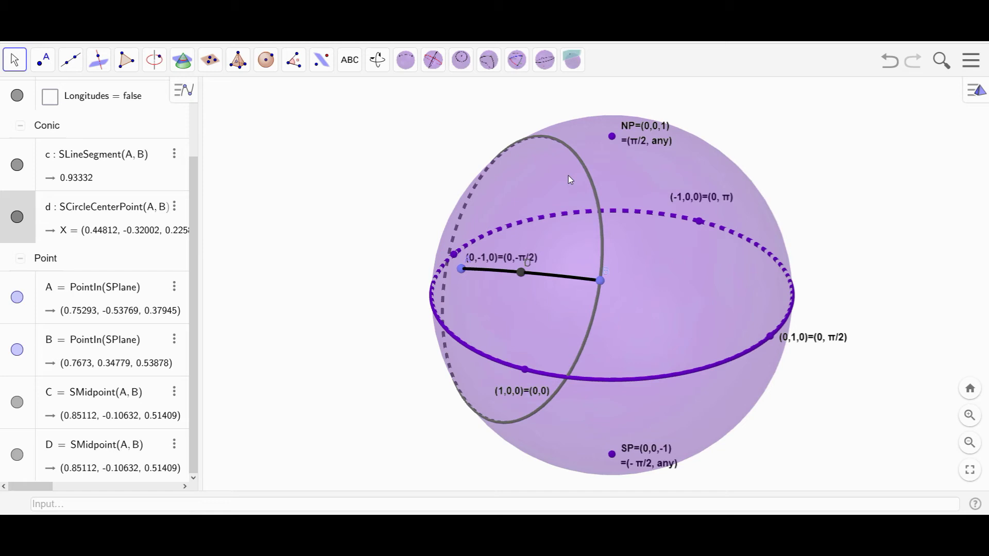
pyautogui.press('Delete')
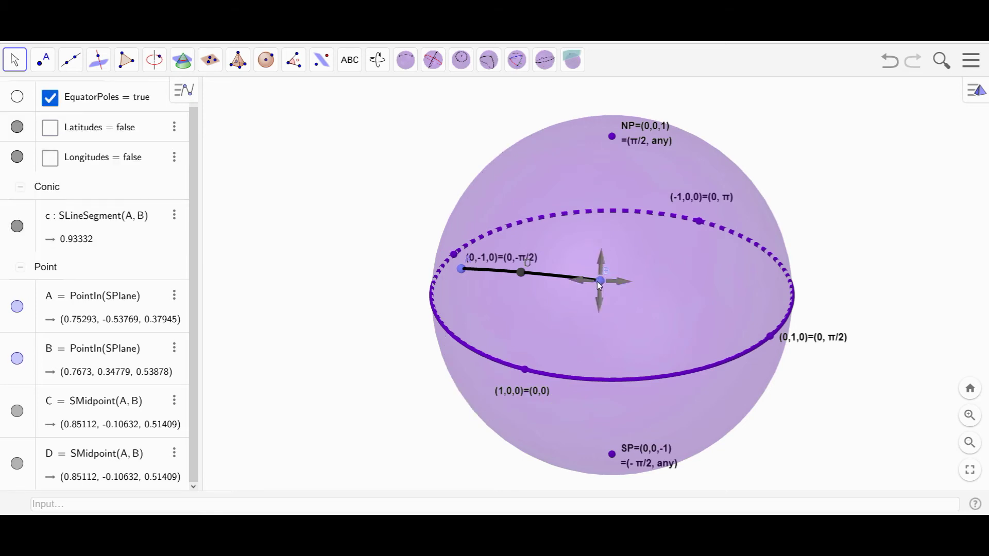
pyautogui.click(517, 275)
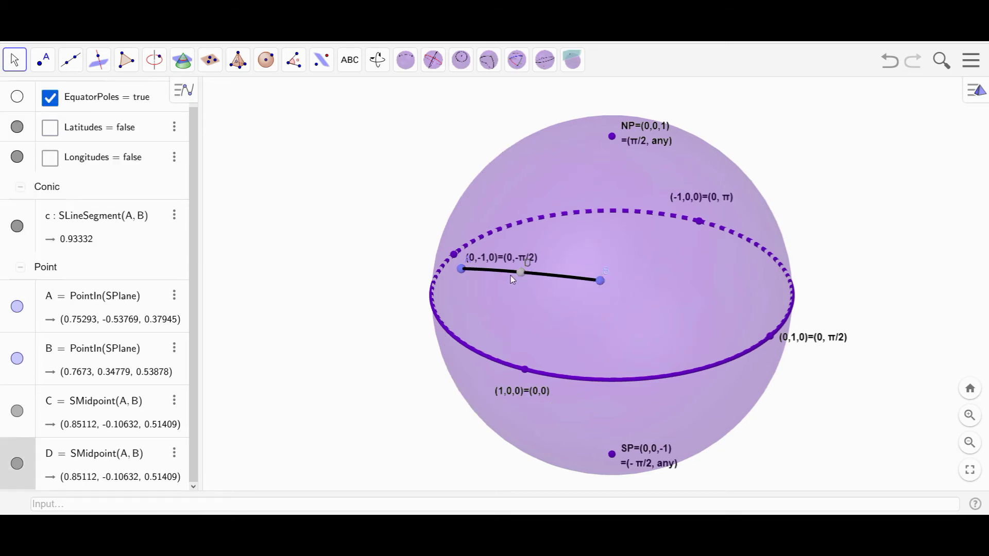
pyautogui.press('Delete')
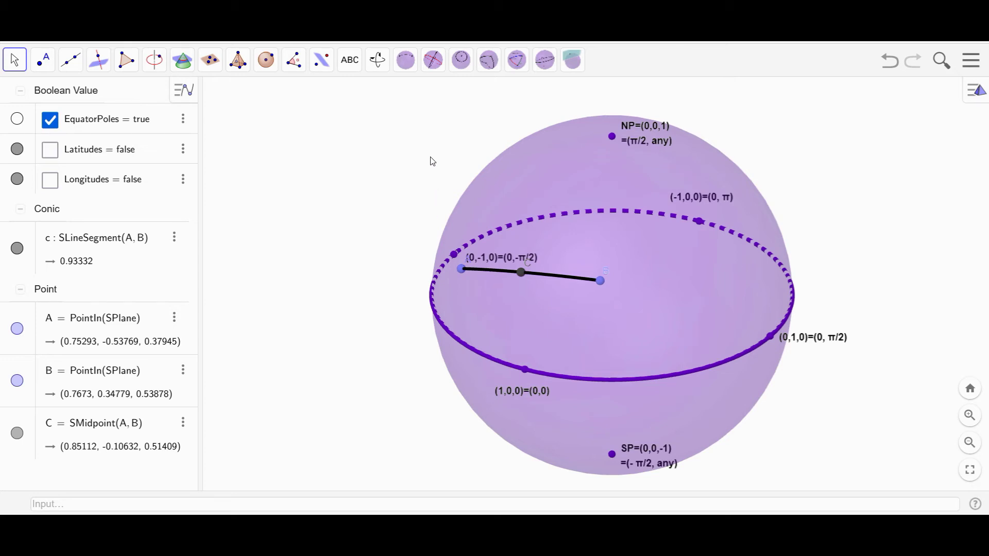
# Move point B to about (0.617, 0.347, 0.706) and construct the latitude circle through it with Latitude Circle through Point
pyautogui.click(465, 270)
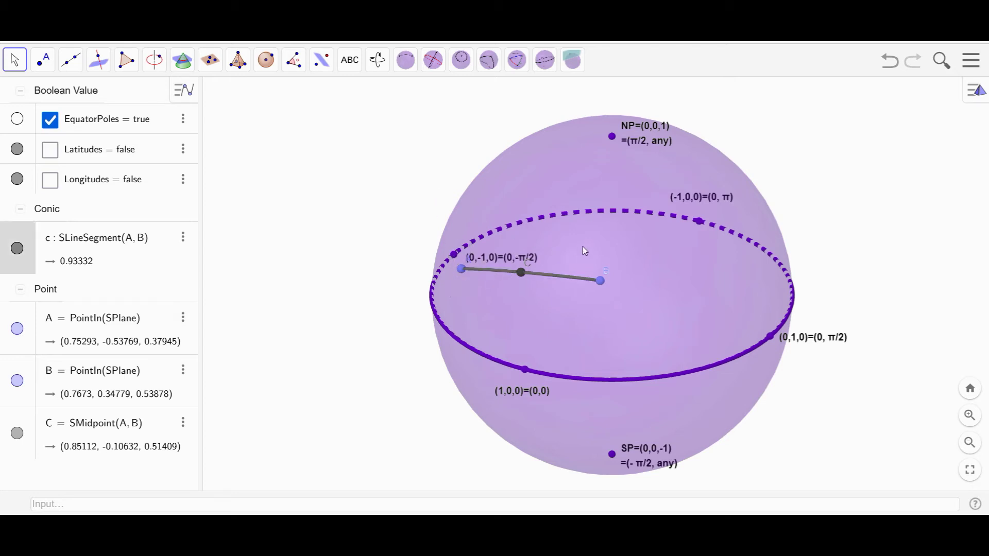
pyautogui.moveTo(601, 281); pyautogui.dragTo(614, 245)
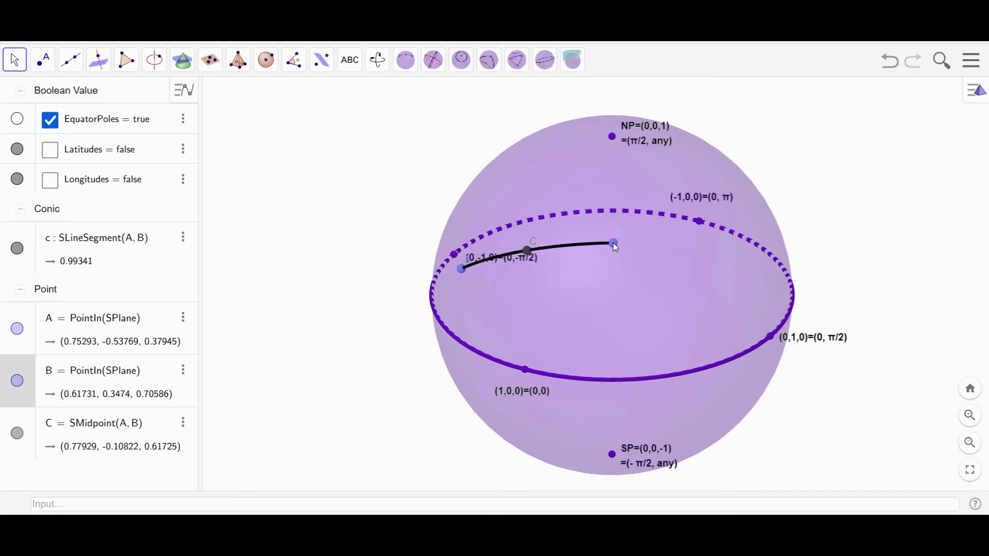
pyautogui.click(461, 60)
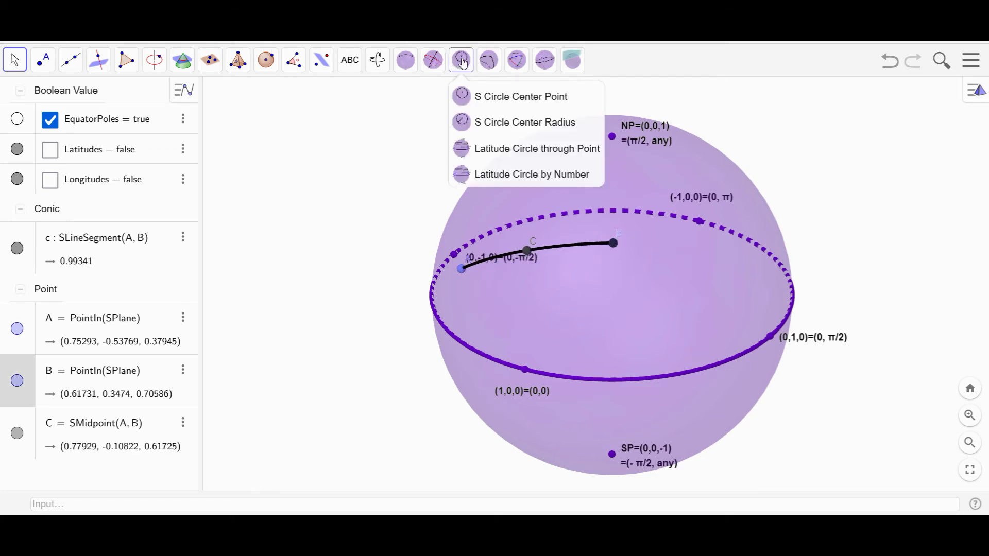
pyautogui.click(520, 147)
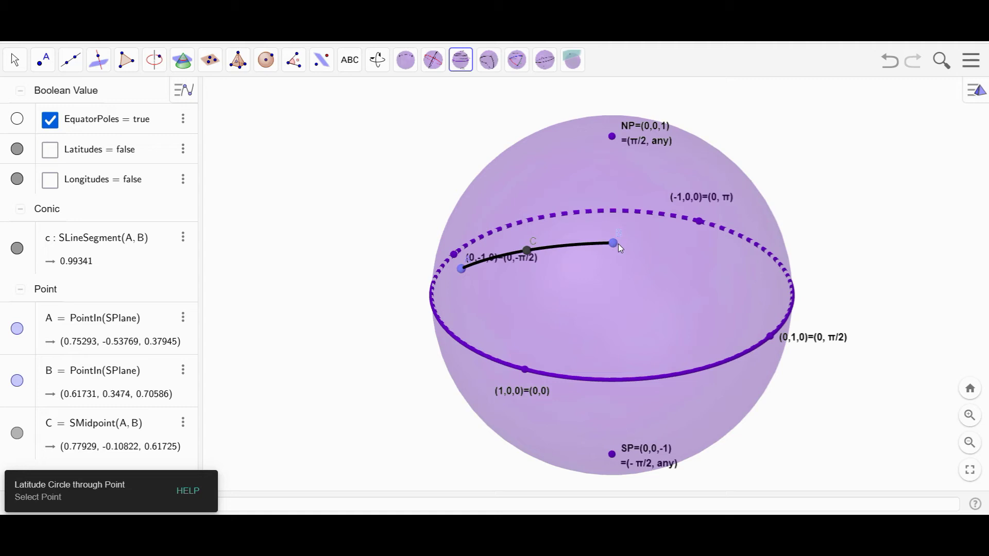
pyautogui.click(614, 242)
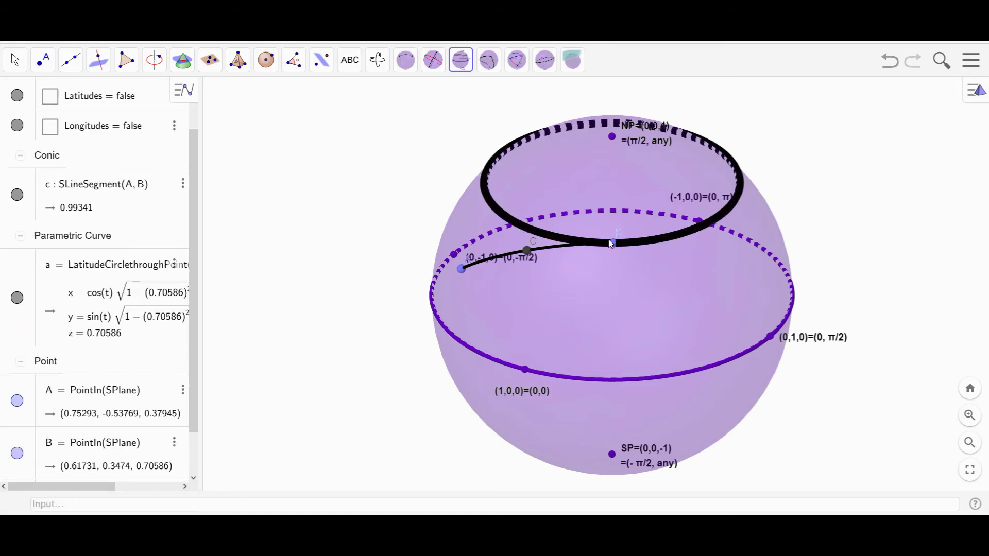
# Add a point with its latitude circle on the existing latitude circle, slide it to about (0.223, 0.672, 0.706), and undo these additions
pyautogui.click(541, 233)
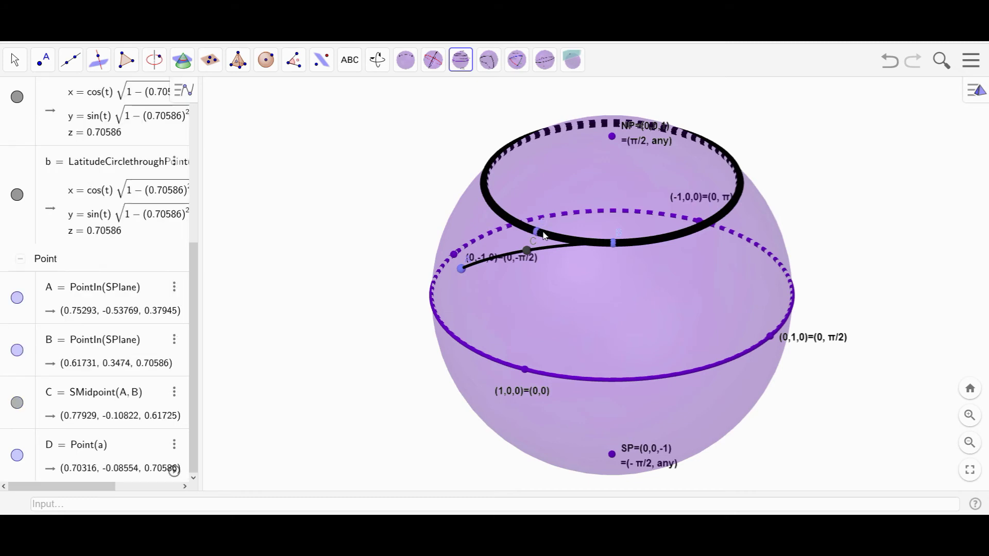
pyautogui.click(14, 60)
pyautogui.moveTo(43, 59)
pyautogui.moveTo(537, 236); pyautogui.dragTo(695, 220)
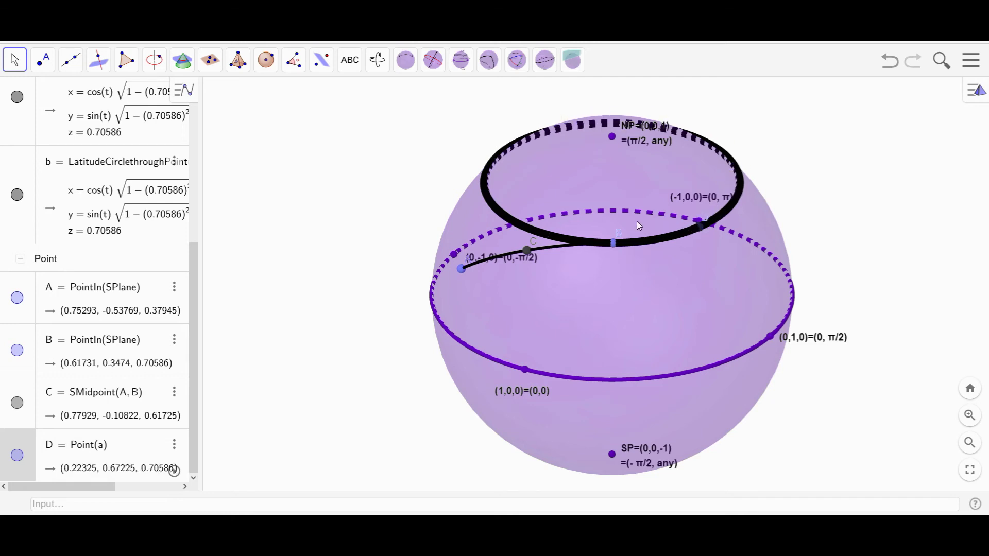
pyautogui.hotkey('ctrl', 'z')
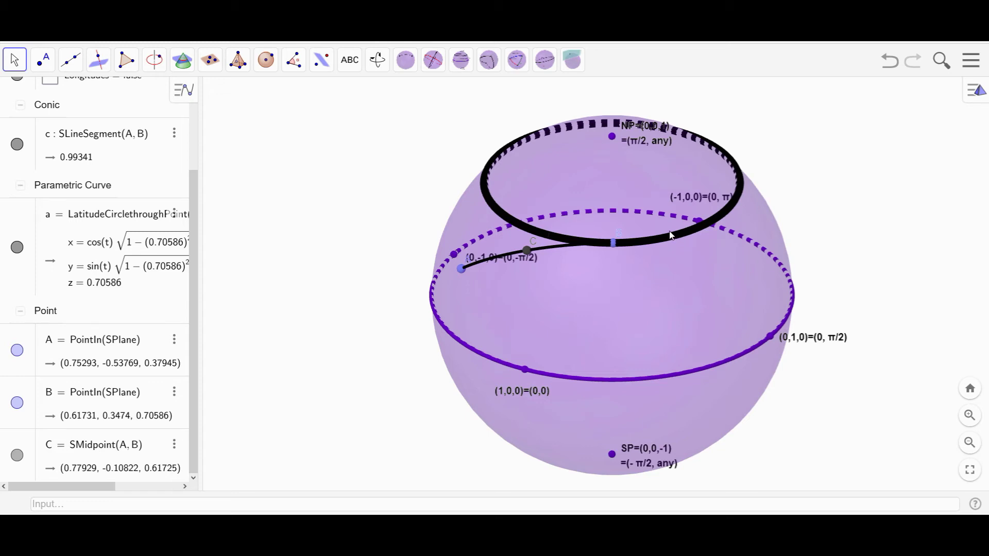
# Delete the latitude circle through point B
pyautogui.moveTo(498, 208); pyautogui.dragTo(496, 208)
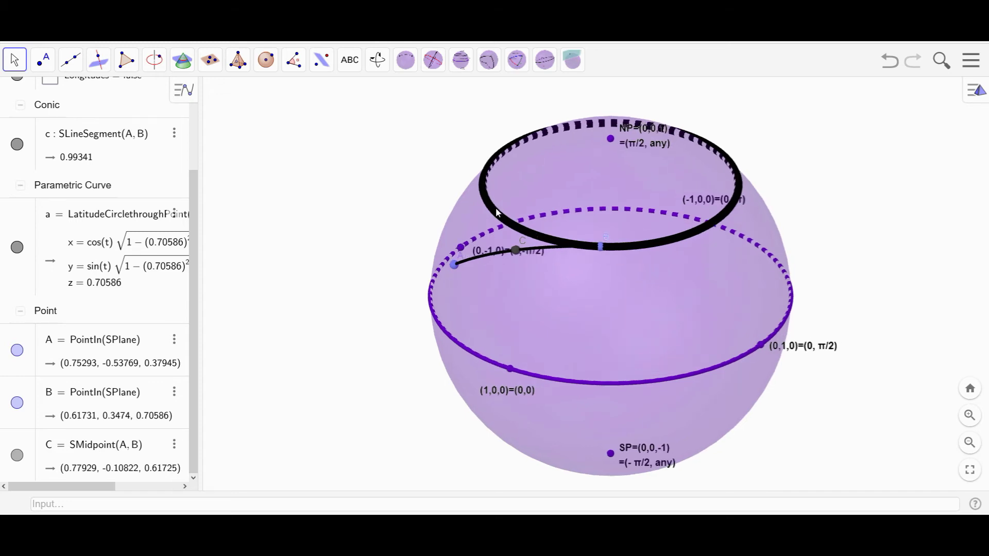
pyautogui.click(496, 210)
pyautogui.press('Delete')
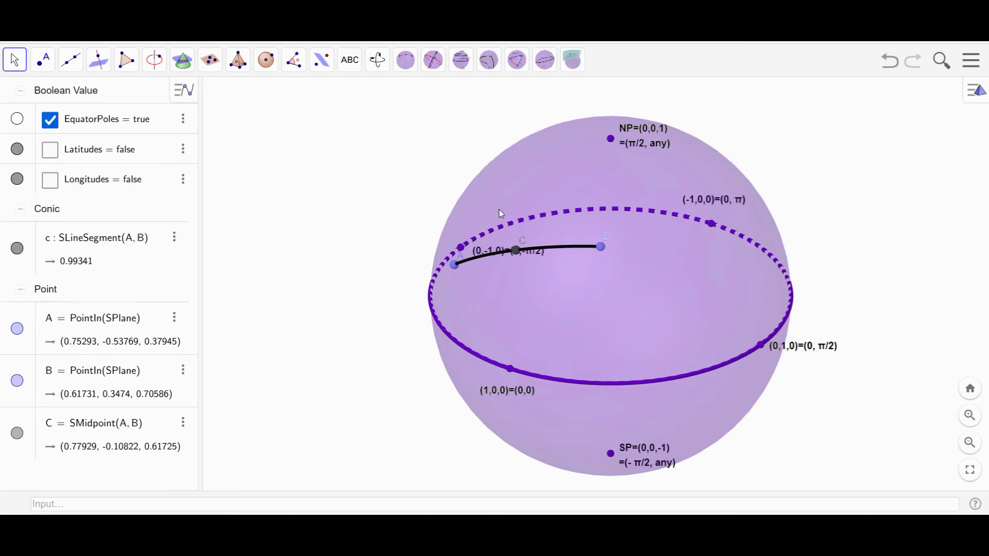
pyautogui.click(462, 59)
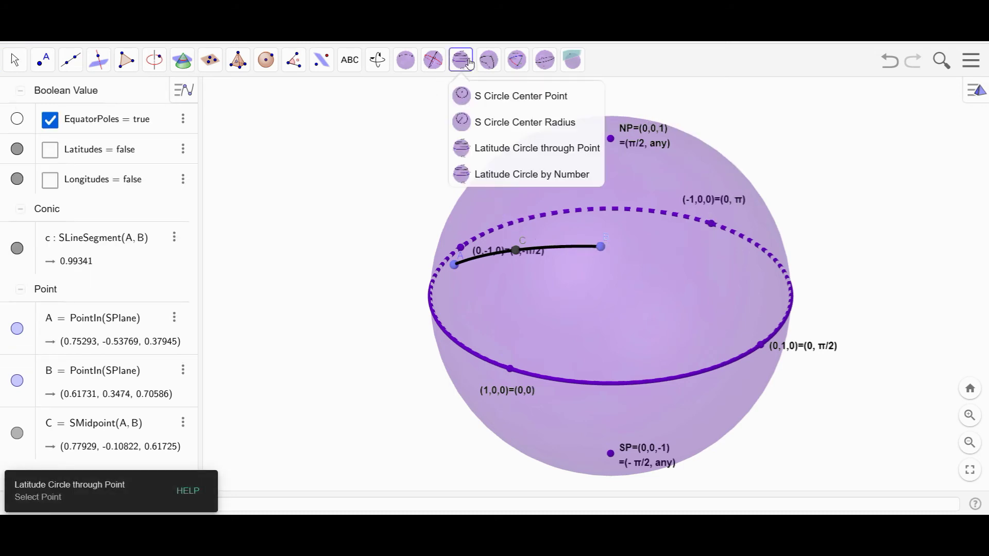
pyautogui.click(500, 174)
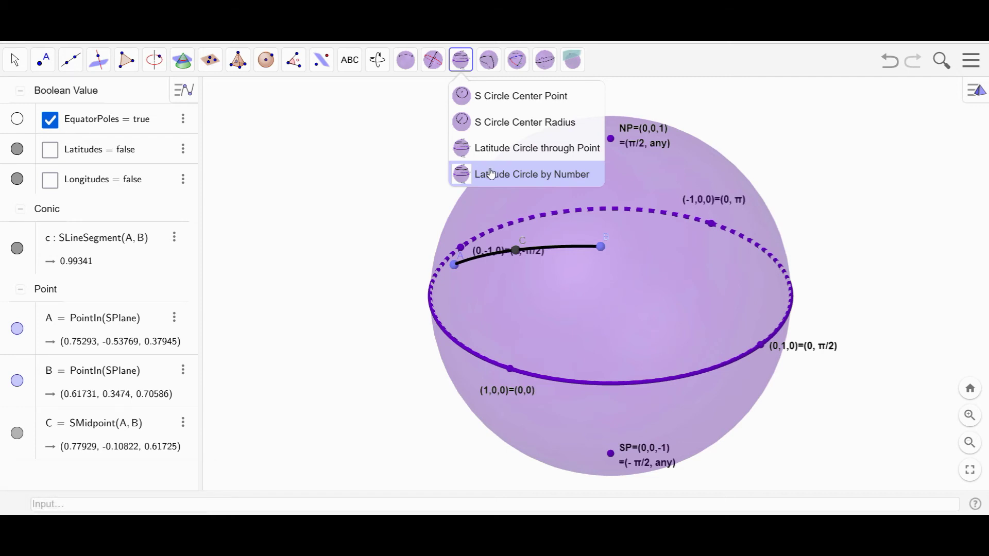
pyautogui.click(491, 173)
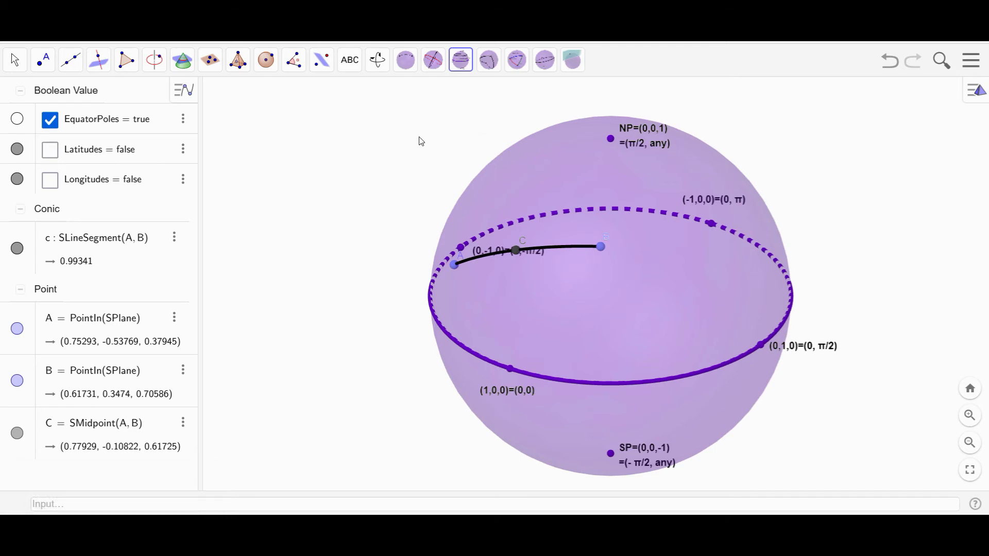
pyautogui.click(465, 66)
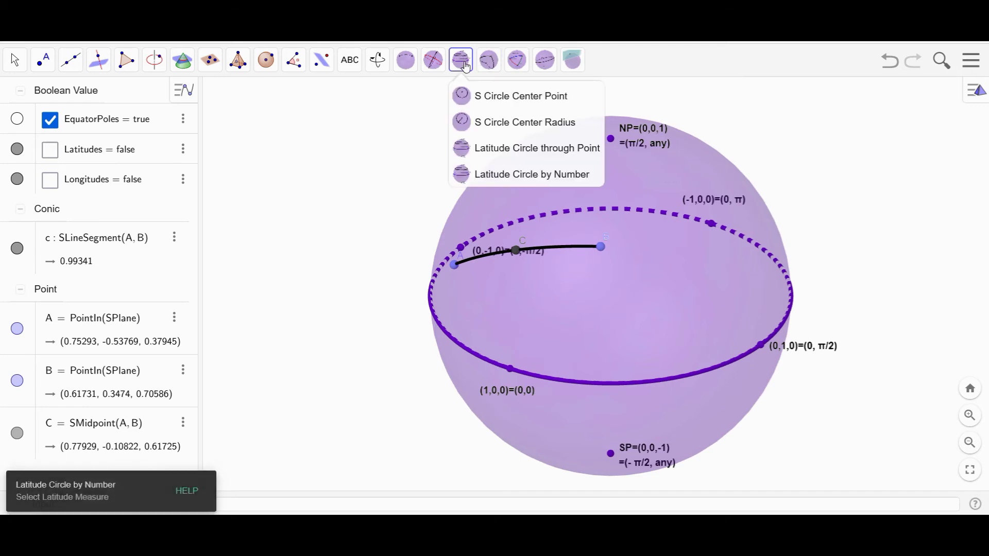
pyautogui.click(501, 177)
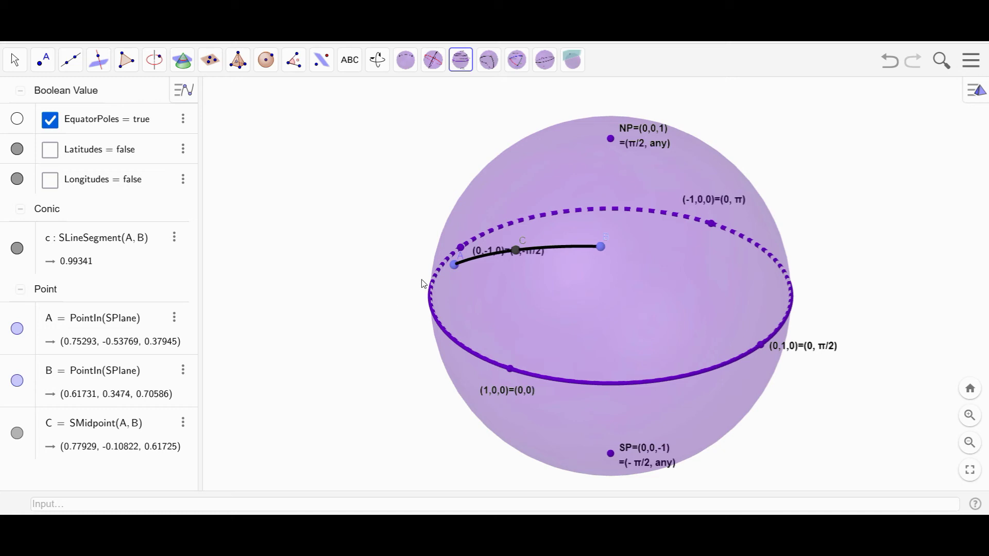
pyautogui.click(488, 62)
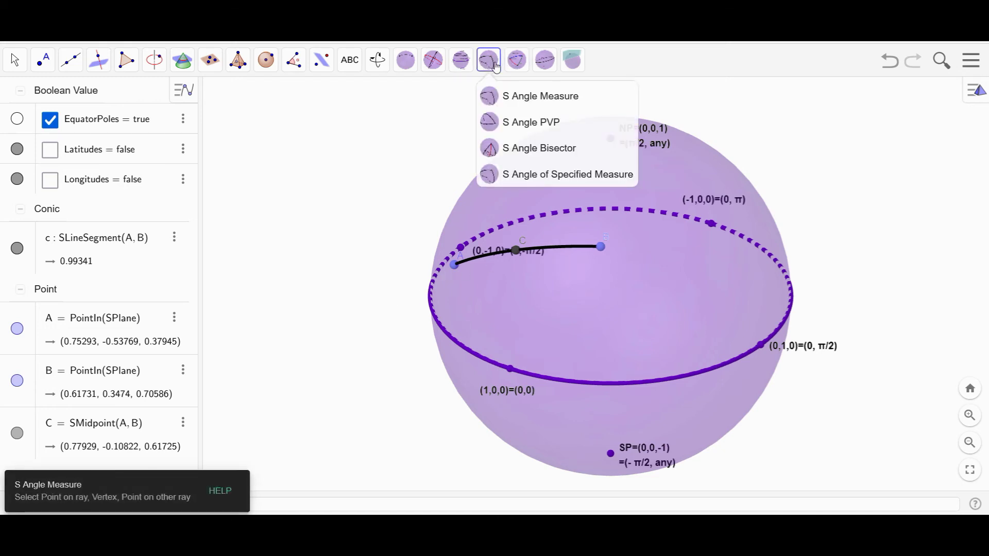
# Place a new point on the sphere off segment AB, at about (0.836, 0.313, 0.450)
pyautogui.moveTo(461, 56)
pyautogui.moveTo(430, 66)
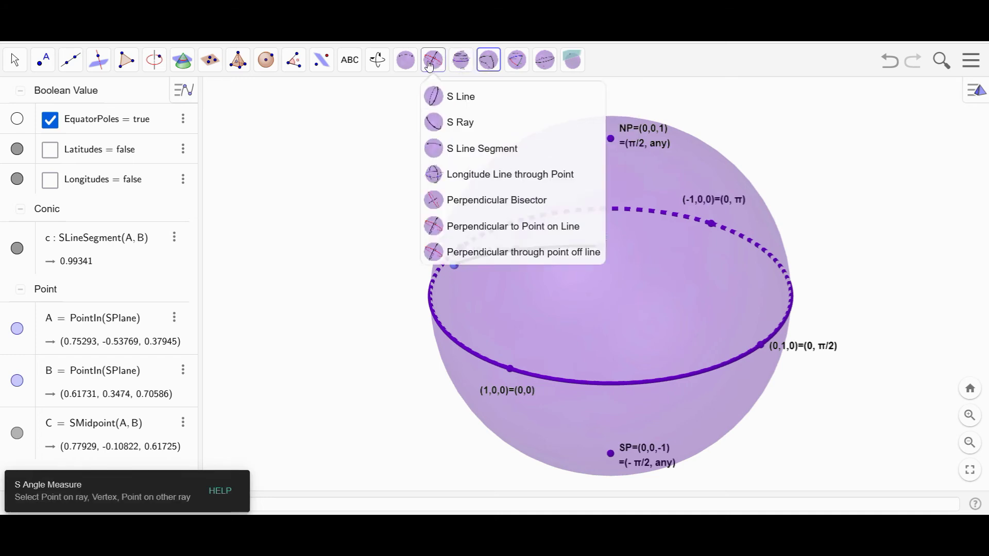
pyautogui.click(510, 252)
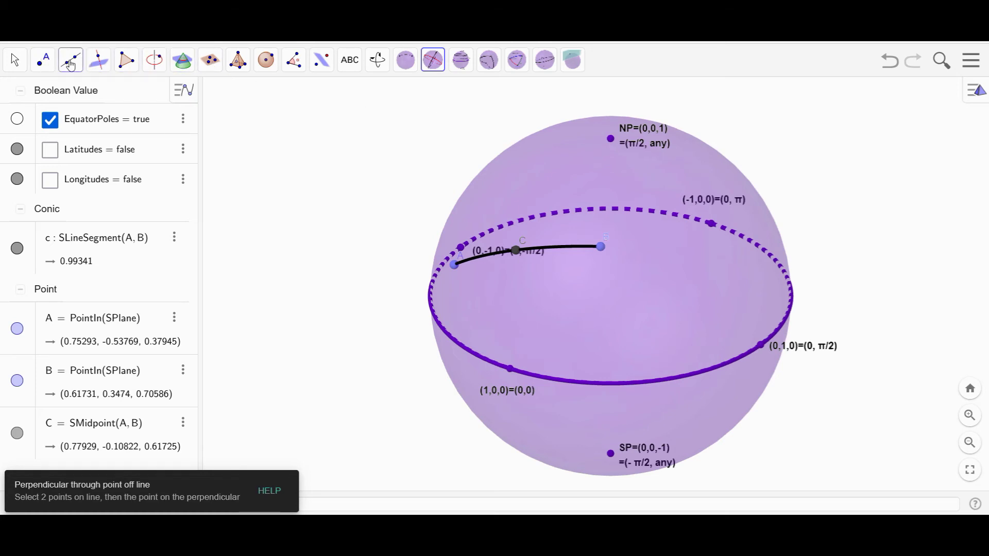
pyautogui.click(51, 65)
pyautogui.click(573, 300)
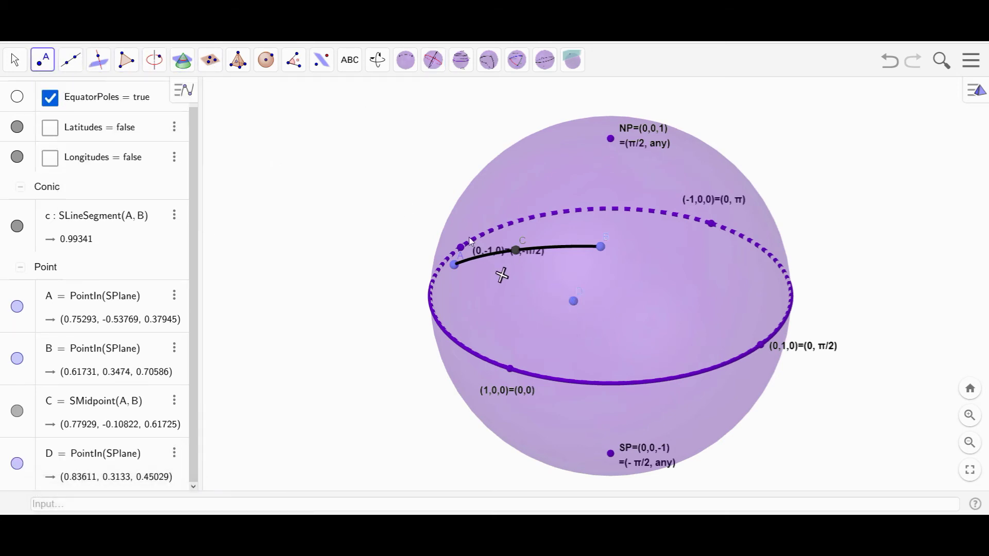
# Delete midpoint C and the spherical segment AB
pyautogui.press('Escape')
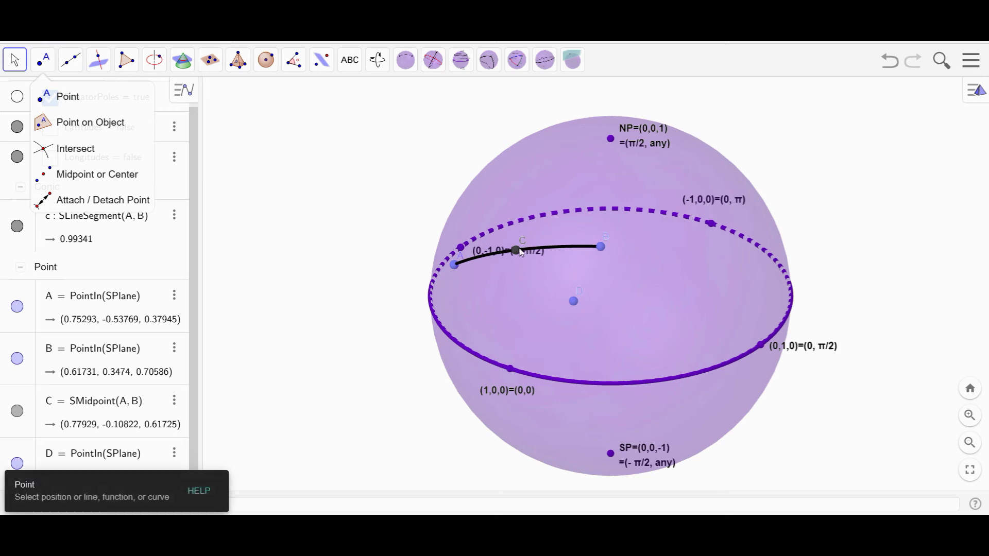
pyautogui.press('Delete')
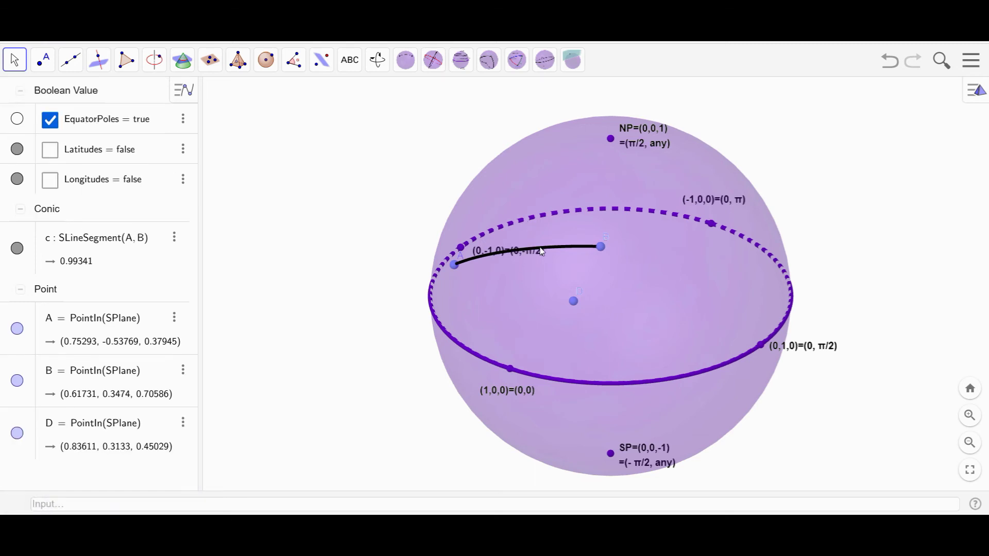
pyautogui.click(546, 248)
pyautogui.press('Delete')
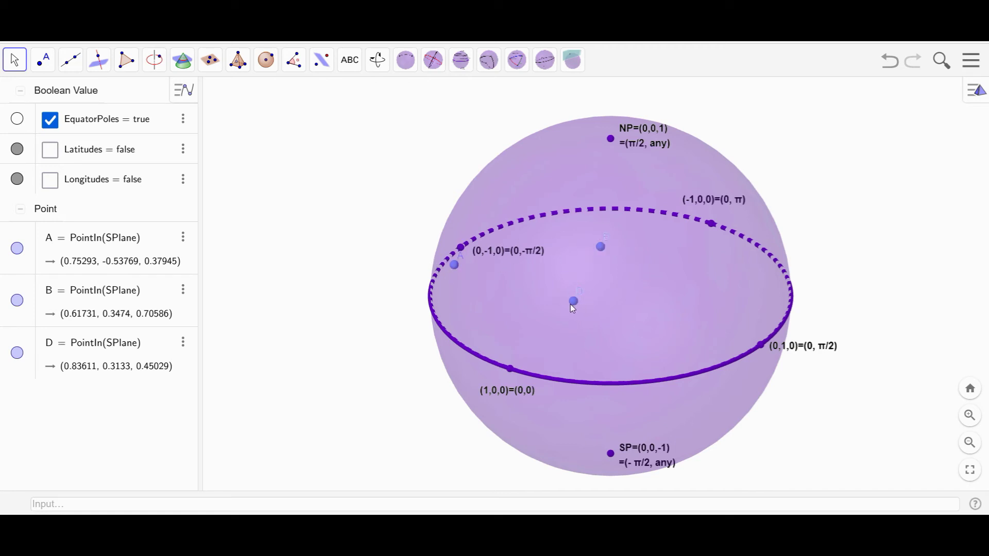
# Construct two spherical rays from point A, one through B and one through D, with S Ray
pyautogui.click(433, 63)
pyautogui.click(442, 122)
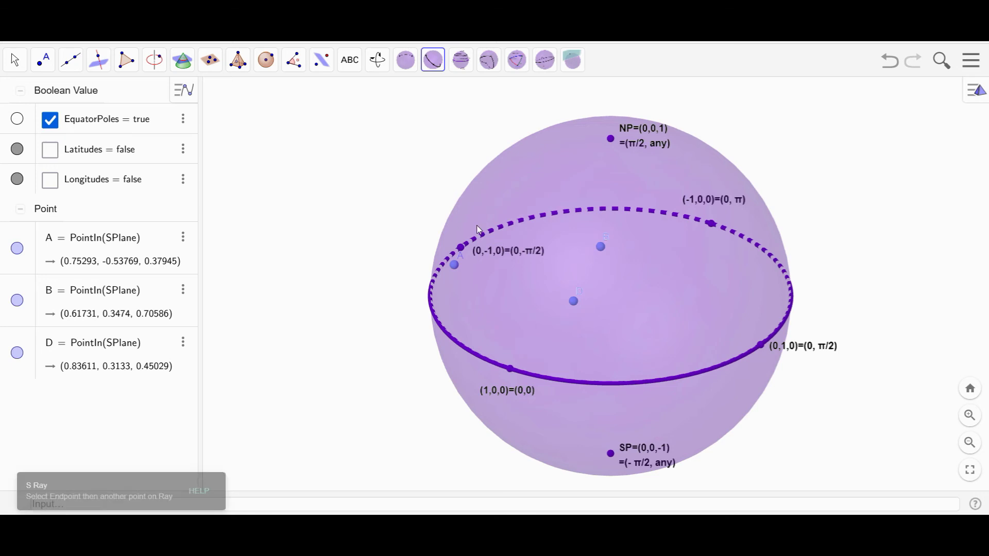
pyautogui.click(455, 262)
pyautogui.click(601, 248)
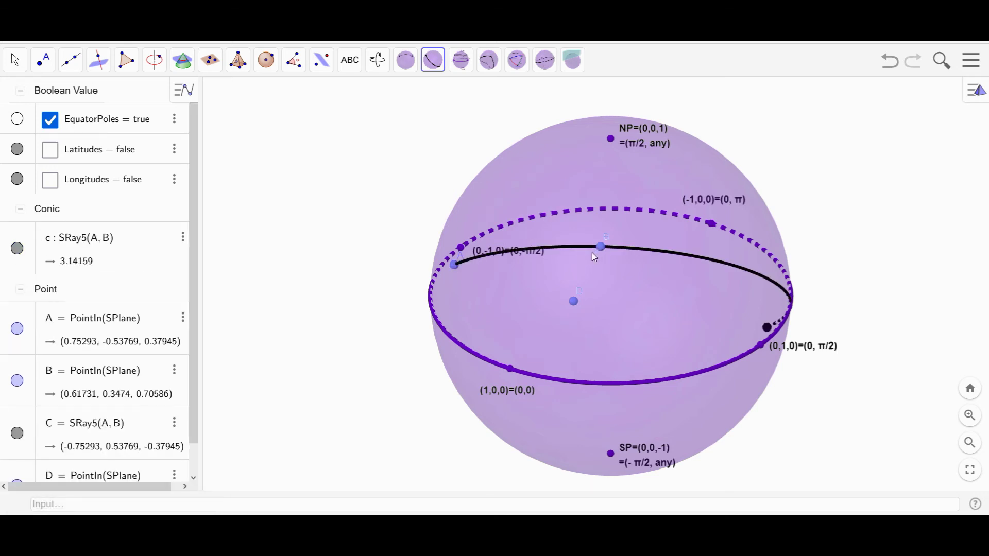
pyautogui.click(454, 265)
pyautogui.click(572, 300)
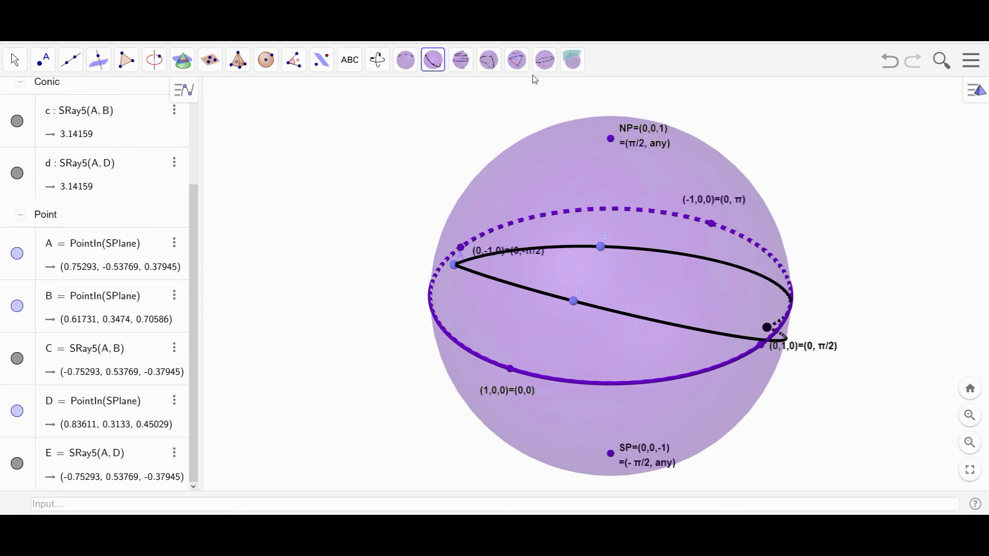
# Measure the angle at vertex A between points B and D with S Angle Measure
pyautogui.click(517, 61)
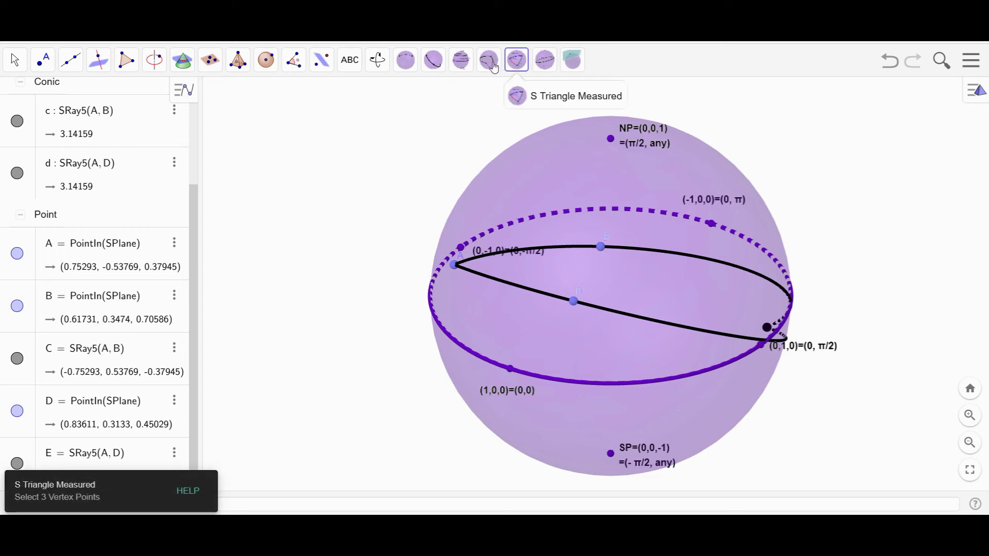
pyautogui.moveTo(490, 66)
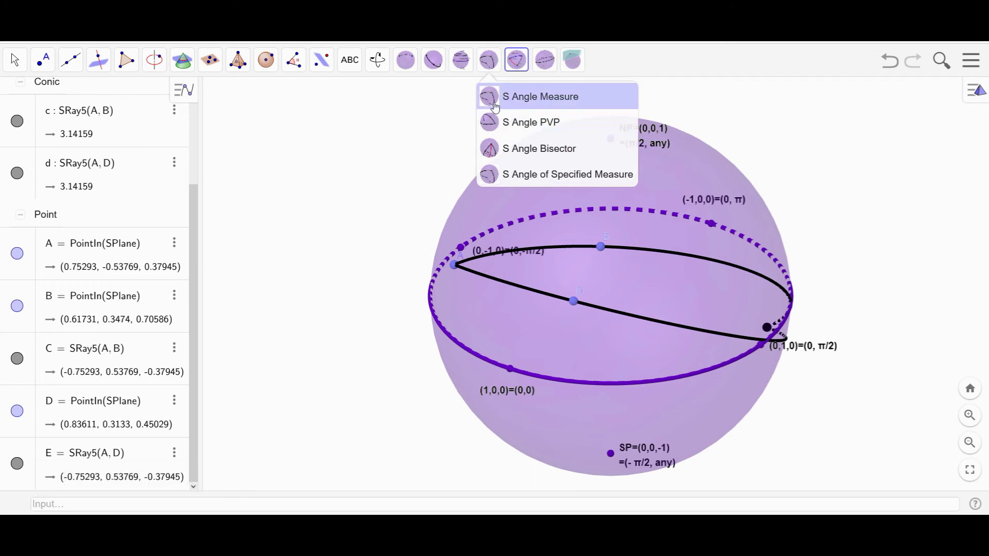
pyautogui.click(535, 97)
pyautogui.click(600, 246)
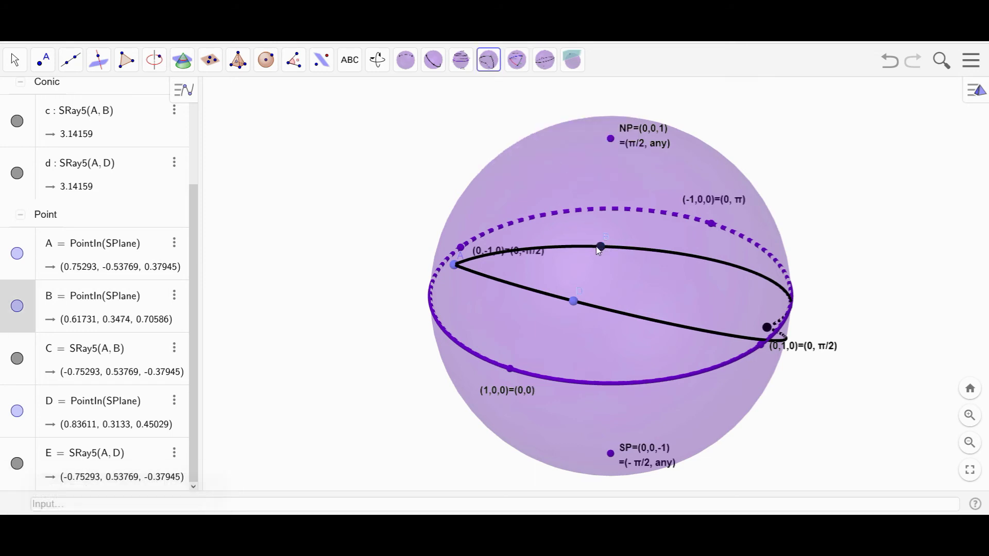
pyautogui.click(453, 265)
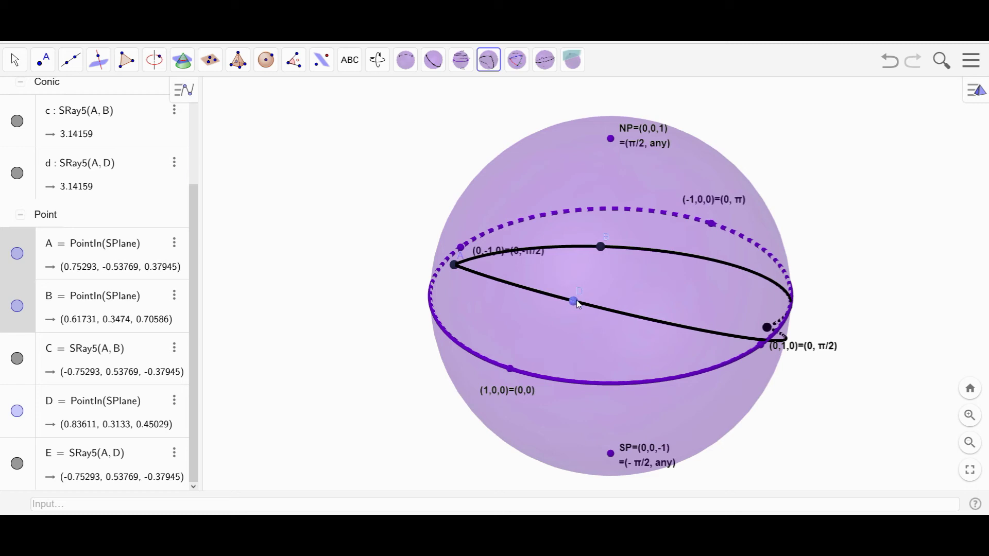
pyautogui.click(572, 300)
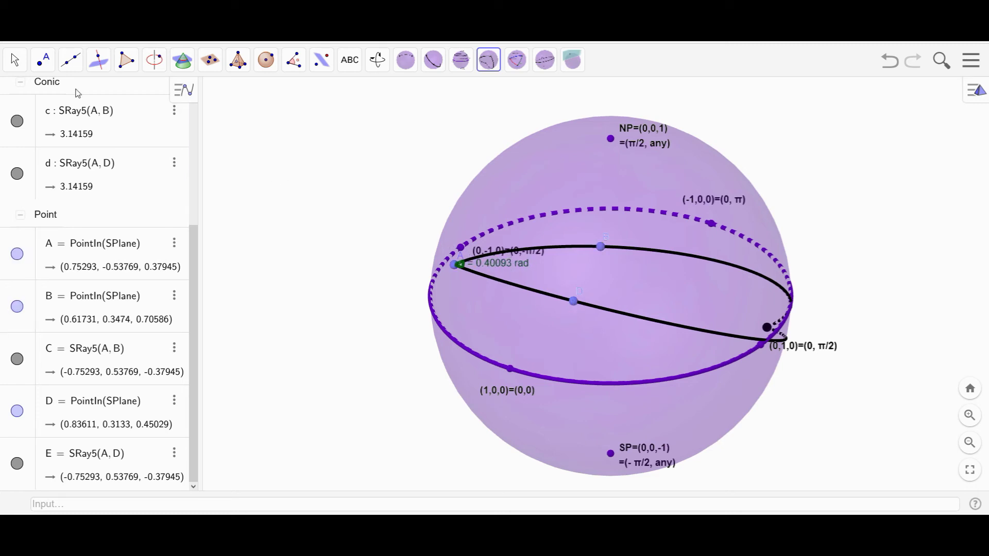
# Move point D to about (0.924, 0.282, 0.257) and point B to about (0.742, 0.015, 0.670)
pyautogui.click(15, 60)
pyautogui.moveTo(570, 299)
pyautogui.mouseDown()
pyautogui.moveTo(562, 329)
pyautogui.moveTo(570, 300)
pyautogui.mouseUp()
pyautogui.moveTo(601, 243)
pyautogui.mouseDown()
pyautogui.moveTo(626, 203)
pyautogui.moveTo(584, 290)
pyautogui.moveTo(610, 269)
pyautogui.moveTo(560, 279)
pyautogui.mouseUp()
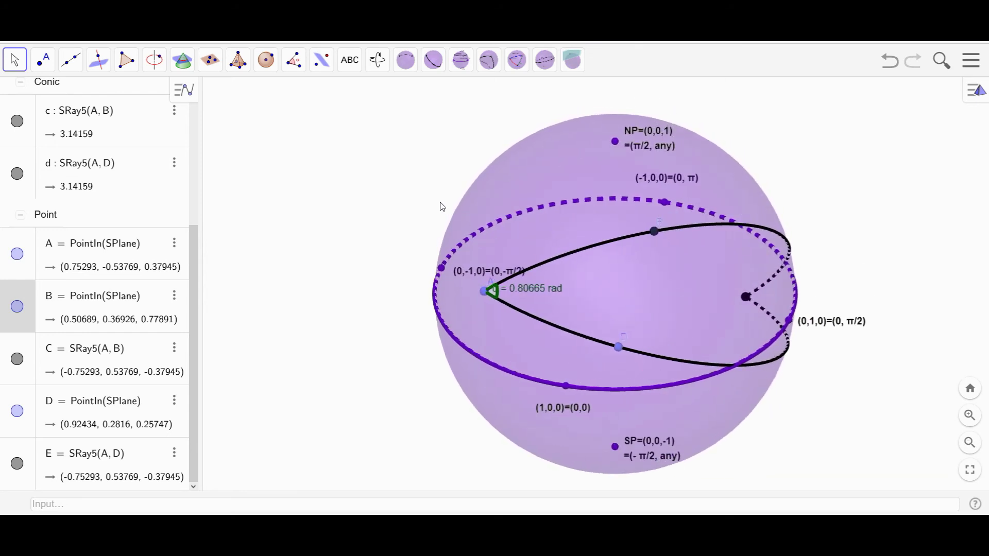
pyautogui.moveTo(648, 231); pyautogui.dragTo(581, 261)
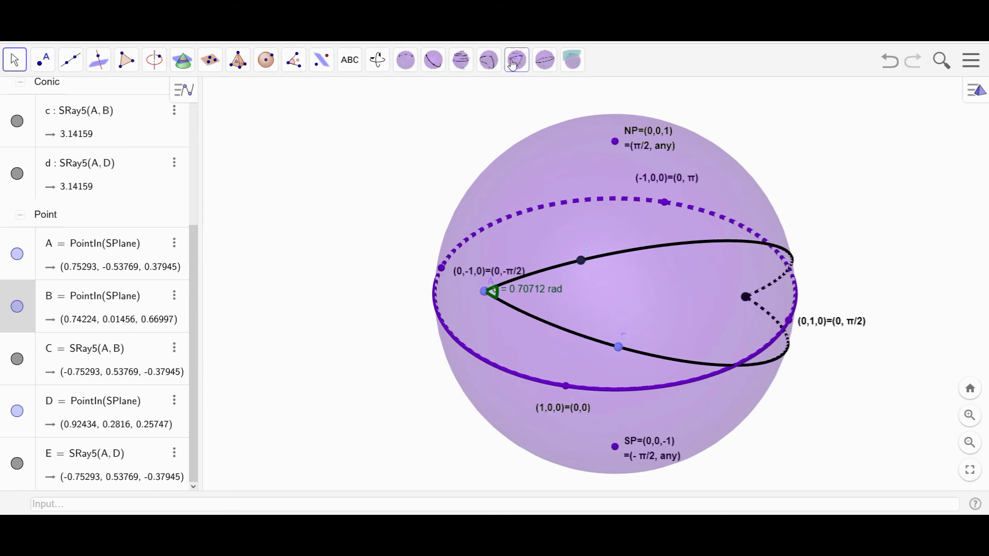
# Place three points between the two rays, at about (0.719, 0.375, 0.584), (0.663, 0.613, 0.429) and (0.865, 0.299, 0.404)
pyautogui.click(493, 62)
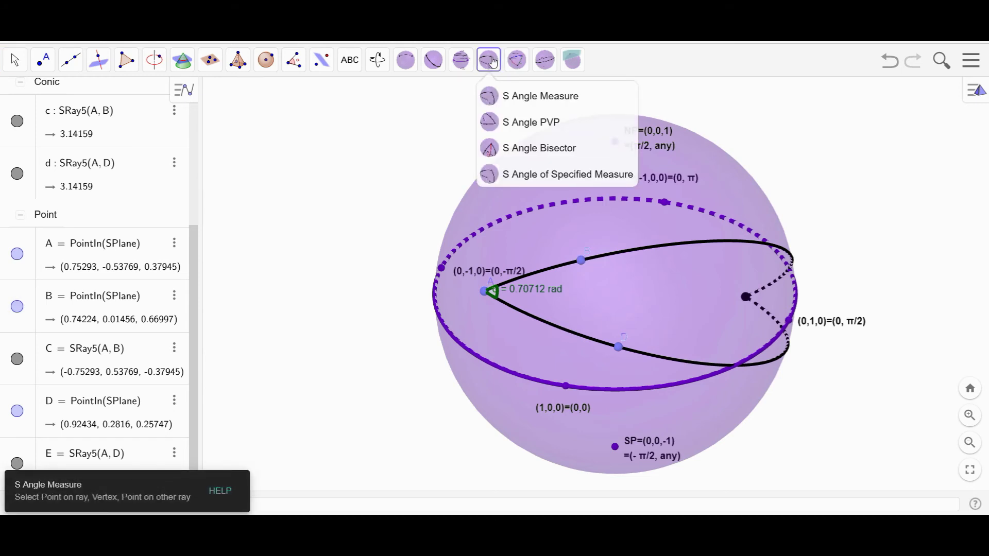
pyautogui.click(510, 126)
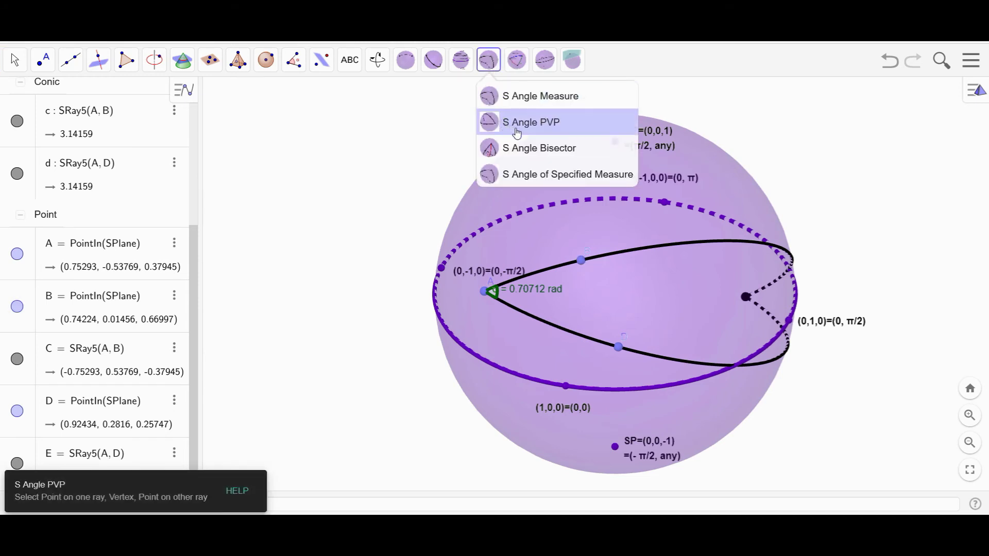
pyautogui.click(43, 61)
pyautogui.click(645, 280)
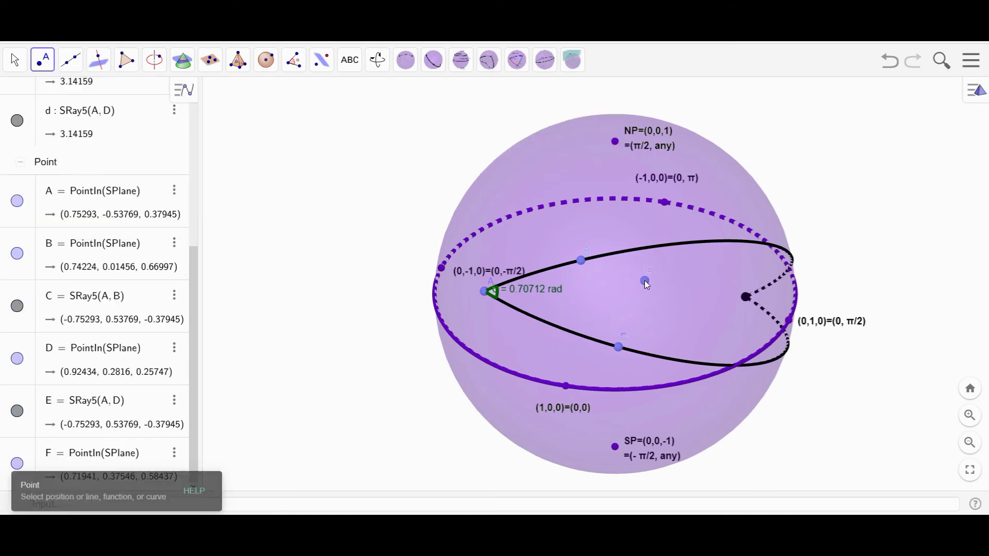
pyautogui.click(688, 304)
pyautogui.click(623, 319)
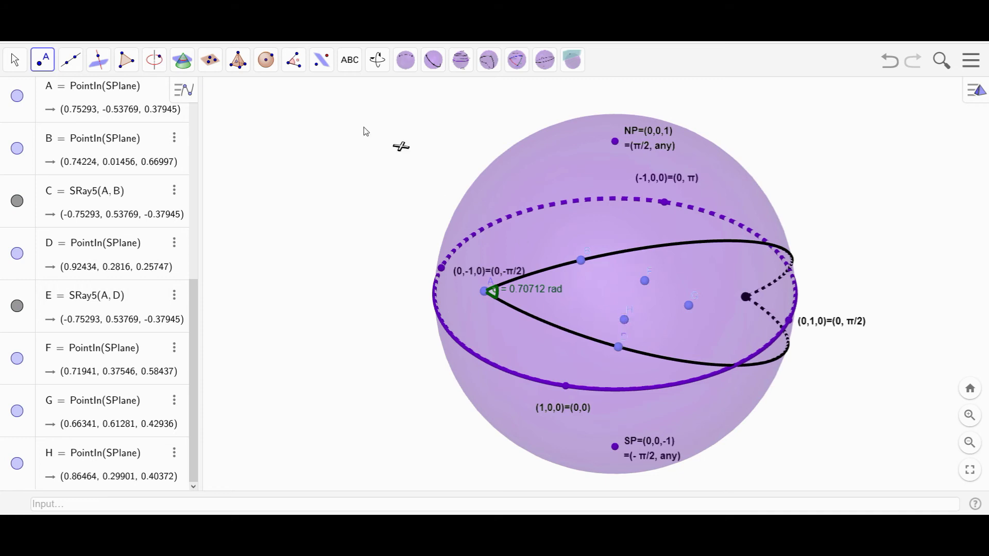
# Construct the spherical angle through F and H with its vertex at G using S Angle PVP
pyautogui.click(487, 63)
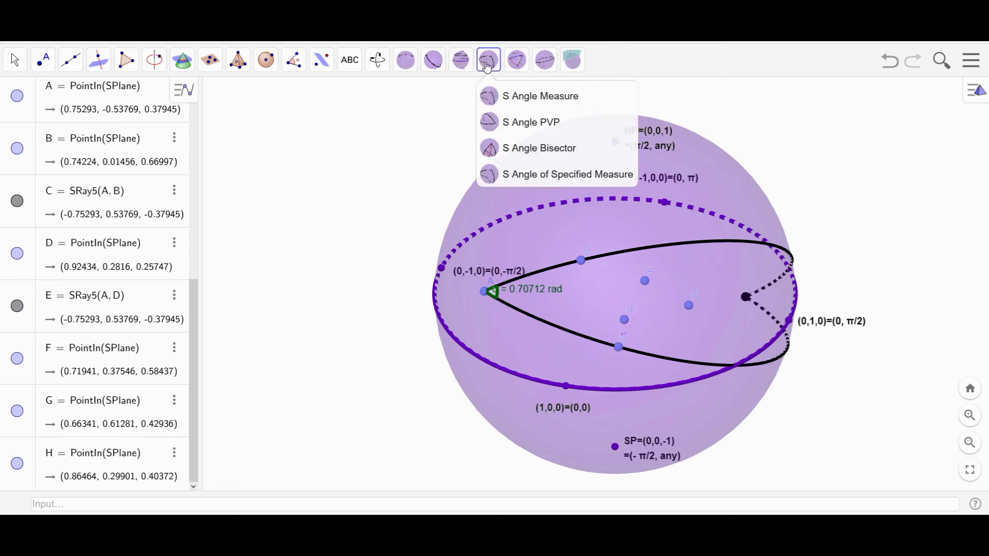
pyautogui.click(531, 122)
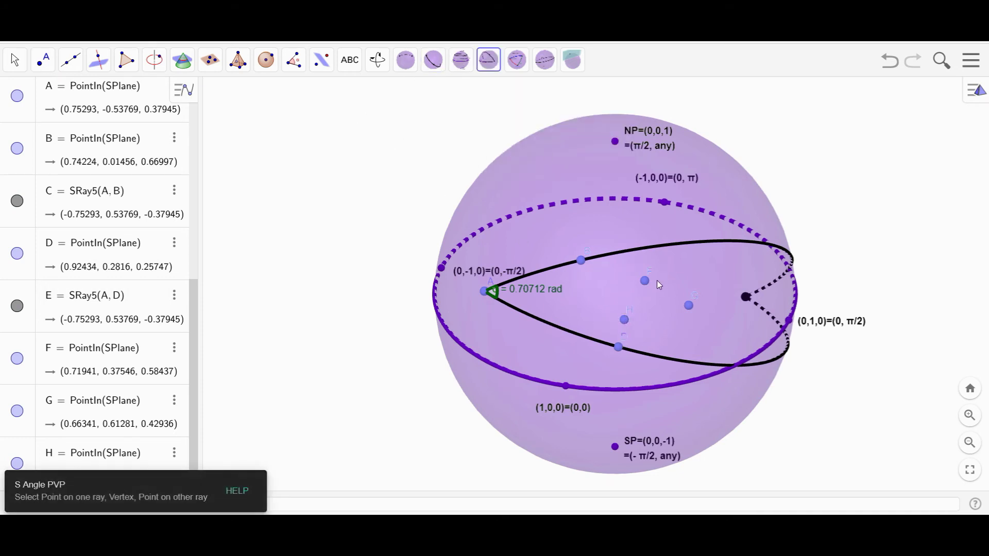
pyautogui.click(645, 281)
pyautogui.click(689, 306)
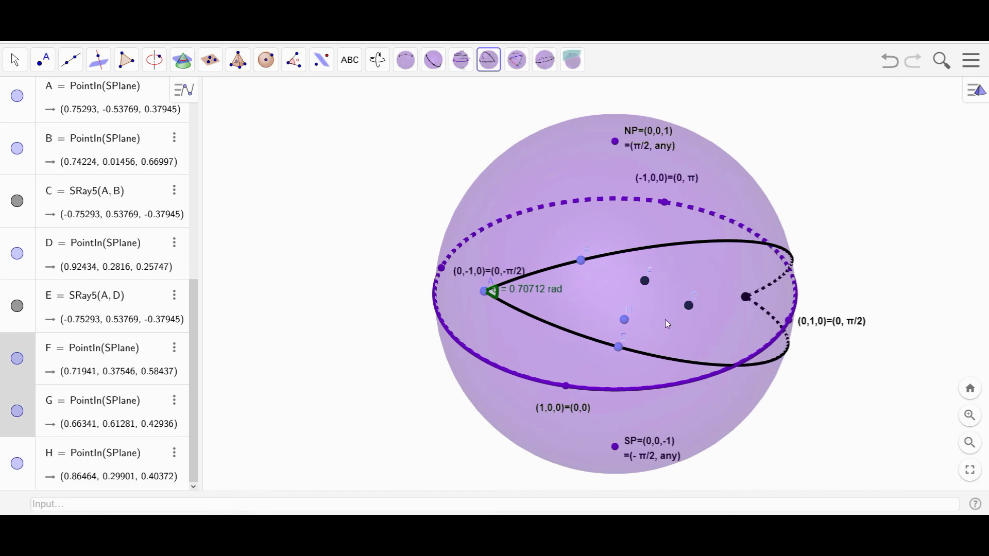
pyautogui.click(624, 320)
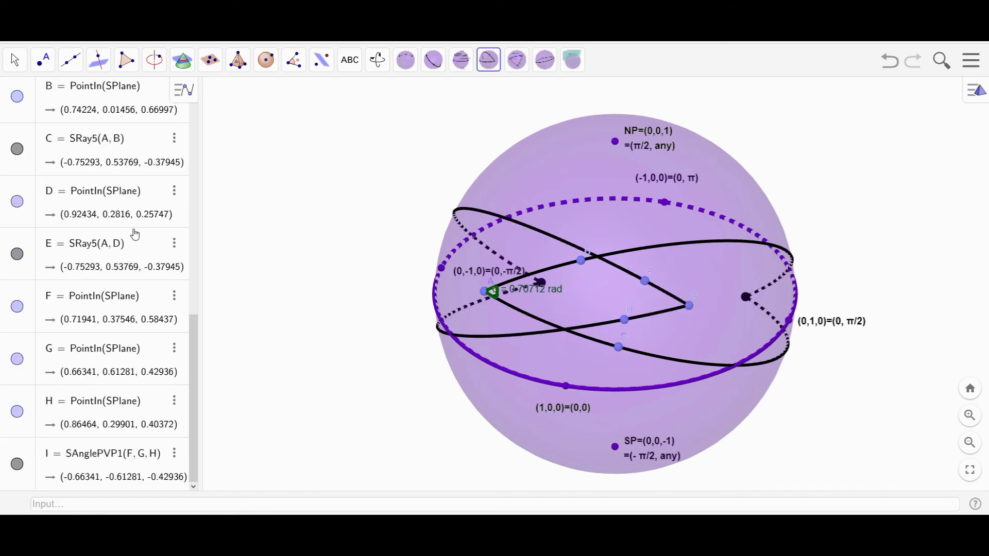
# Construct the bisector of angle FGH with S Angle Bisector and move point F to about (0.673, 0.369, 0.641)
pyautogui.click(489, 61)
pyautogui.click(508, 158)
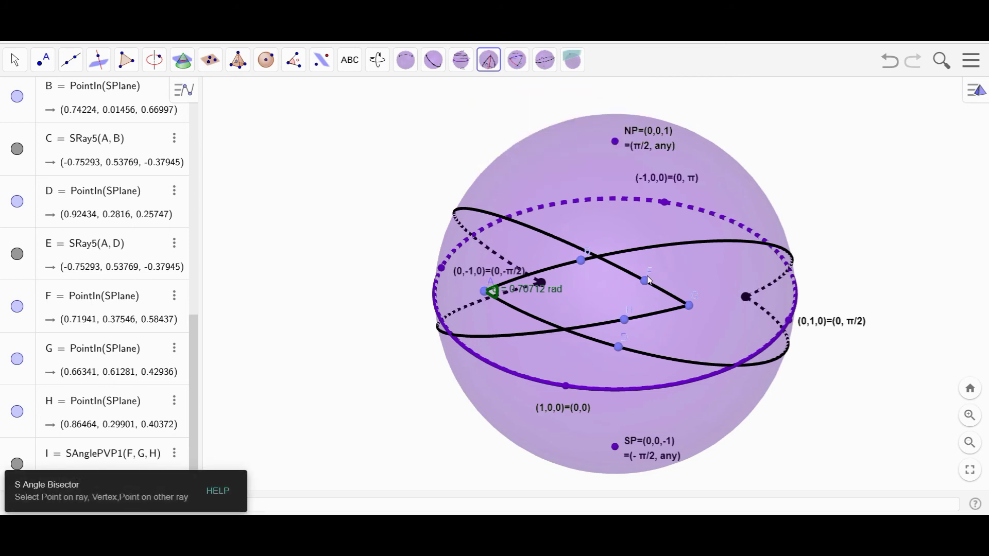
pyautogui.click(645, 281)
pyautogui.click(690, 305)
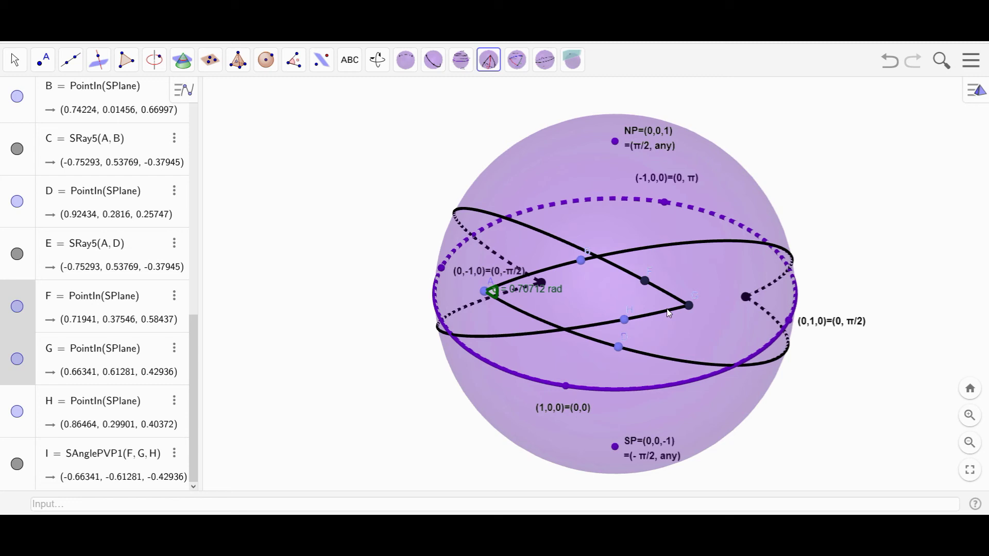
pyautogui.click(625, 319)
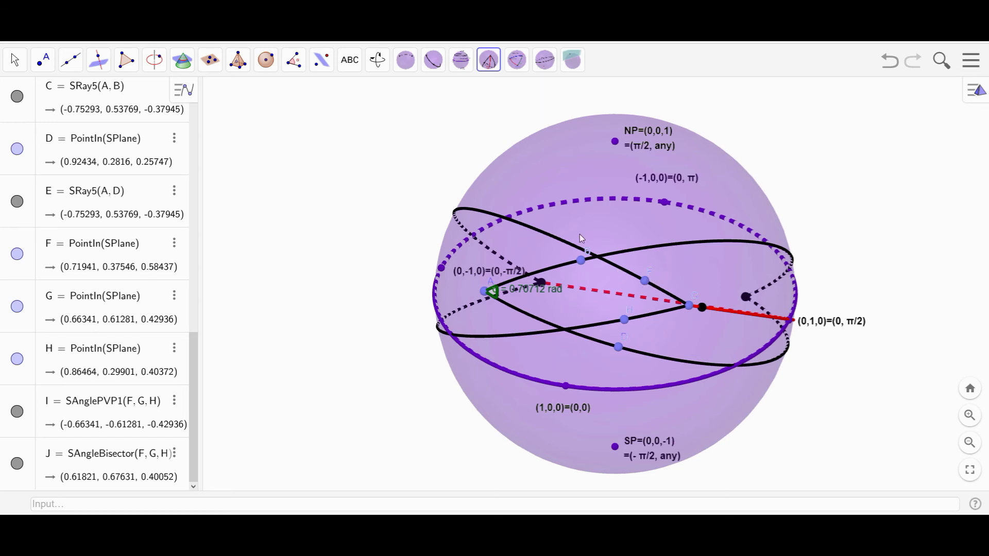
pyautogui.click(14, 60)
pyautogui.moveTo(642, 280)
pyautogui.mouseDown()
pyautogui.moveTo(727, 258)
pyautogui.moveTo(784, 339)
pyautogui.moveTo(758, 370)
pyautogui.moveTo(721, 371)
pyautogui.moveTo(767, 303)
pyautogui.moveTo(638, 243)
pyautogui.moveTo(626, 255)
pyautogui.moveTo(645, 267)
pyautogui.mouseUp()
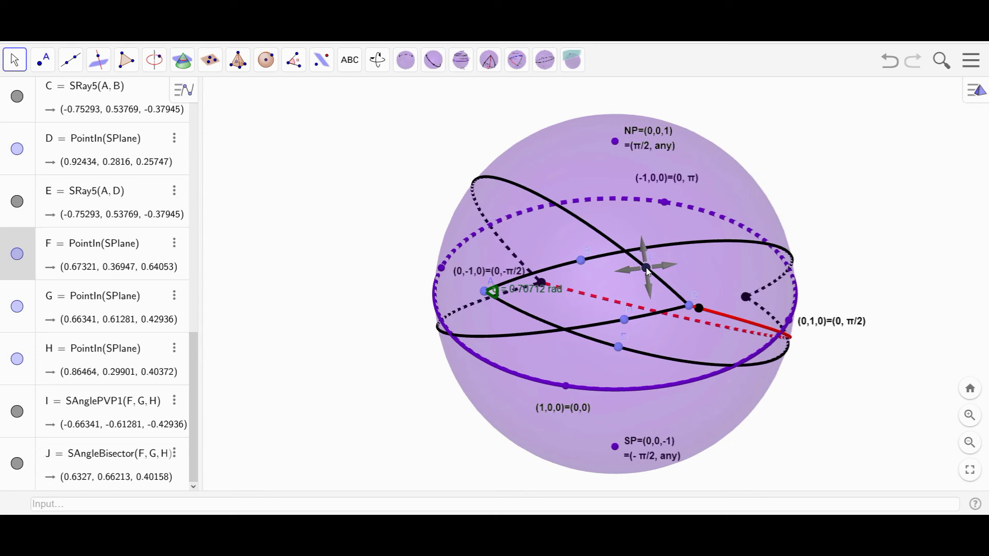
# Delete points F, B, H, G and D with their dependent rays and angles, keeping only point A
pyautogui.press('Delete')
pyautogui.click(584, 258)
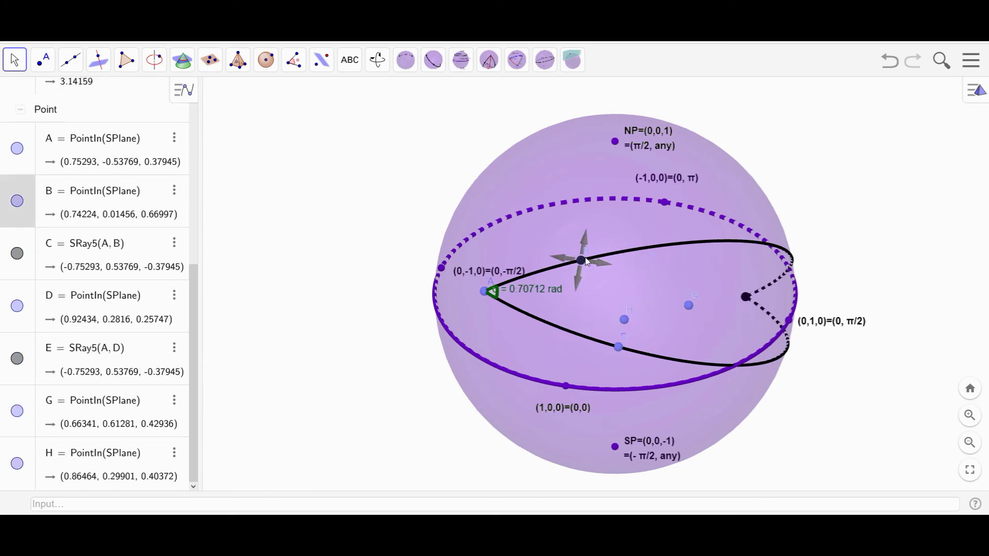
pyautogui.press('Delete')
pyautogui.click(625, 320)
pyautogui.press('Delete')
pyautogui.click(688, 304)
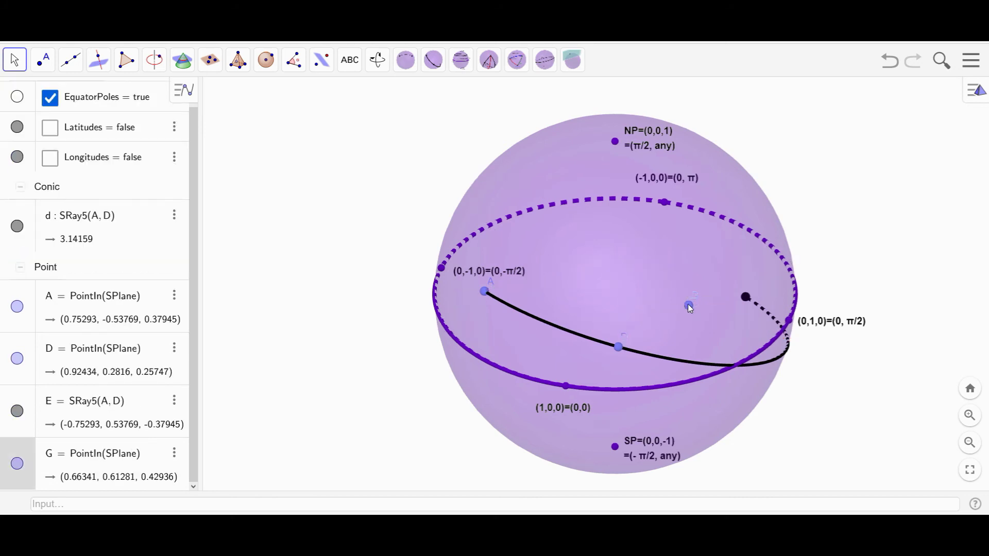
pyautogui.press('Delete')
pyautogui.click(618, 347)
pyautogui.press('Delete')
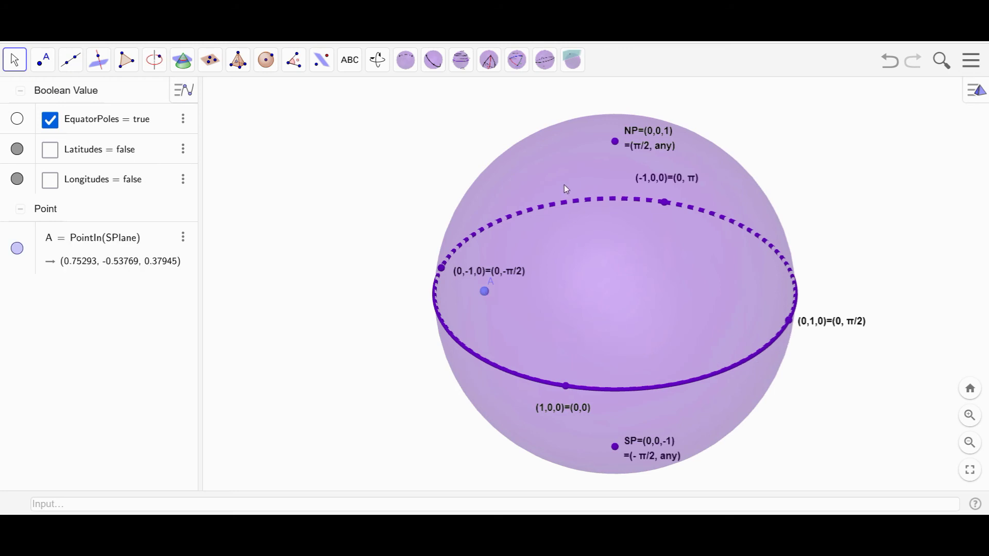
# Place two new points on the sphere at about (0.767, -0.007, 0.641) and (0.840, 0.303, 0.450)
pyautogui.click(490, 61)
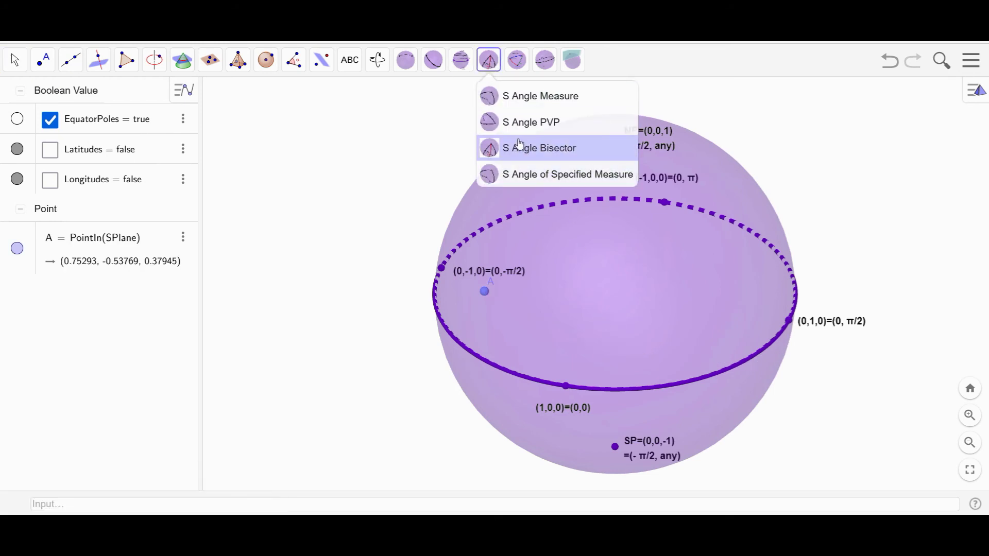
pyautogui.click(520, 96)
pyautogui.moveTo(516, 63)
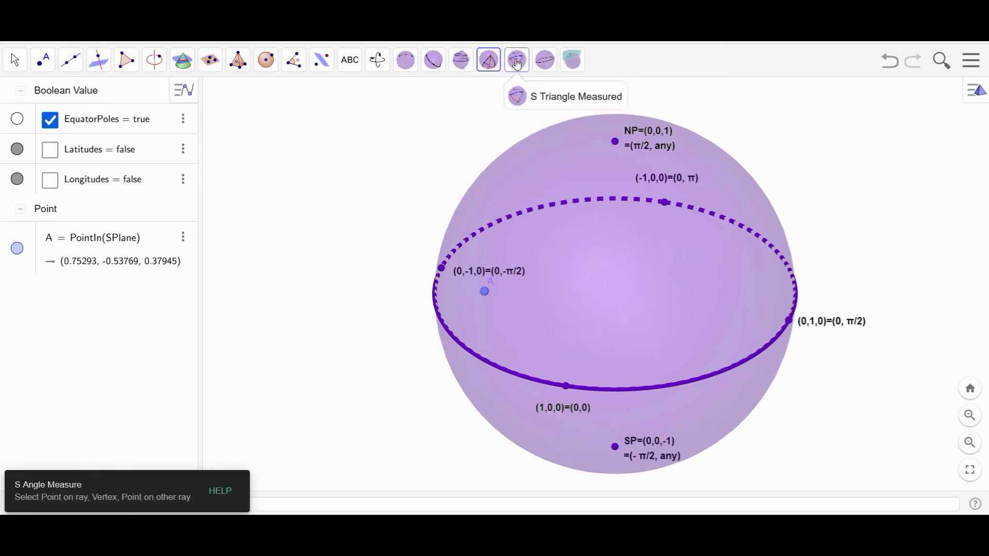
pyautogui.click(42, 60)
pyautogui.click(576, 267)
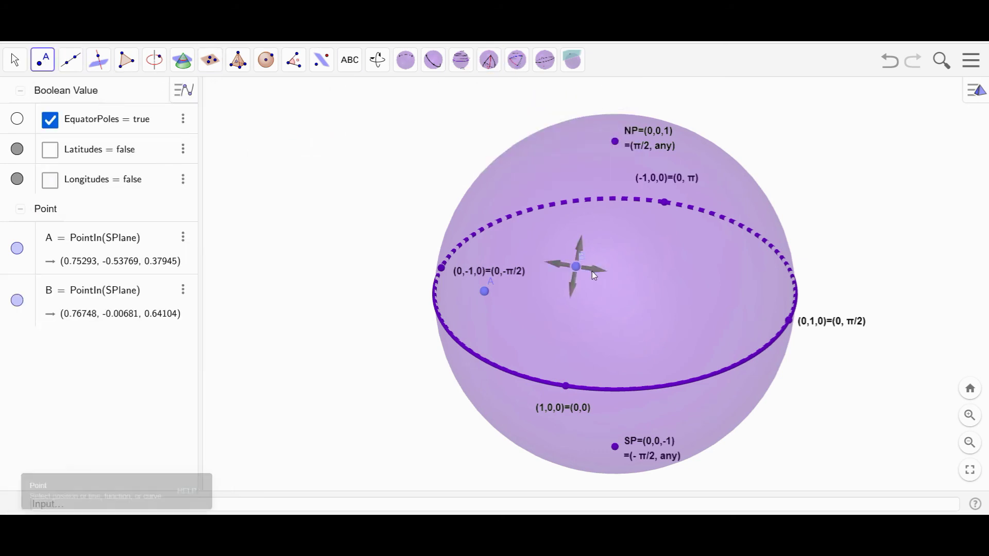
pyautogui.click(626, 311)
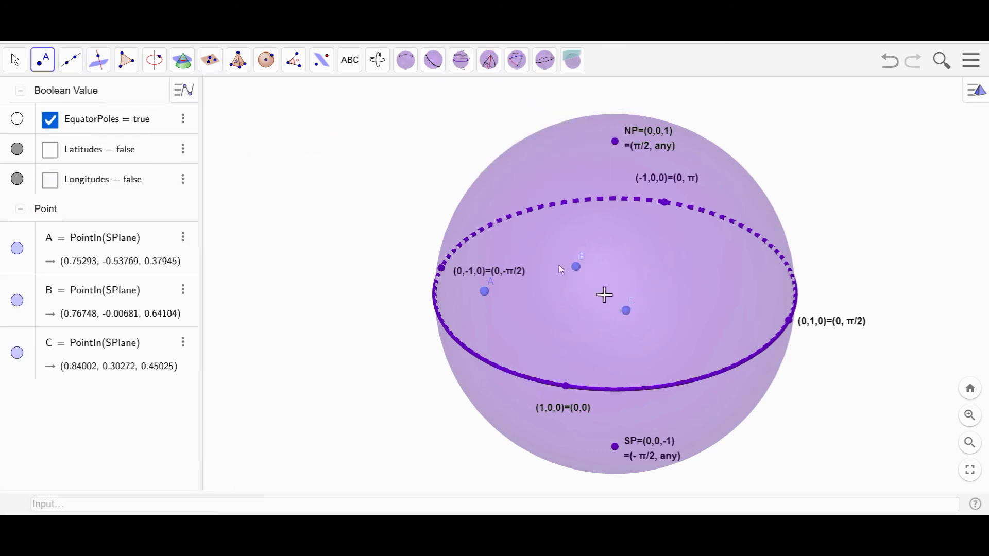
# Construct the measured spherical triangle with vertices A, B and C using S Triangle Measured
pyautogui.click(512, 66)
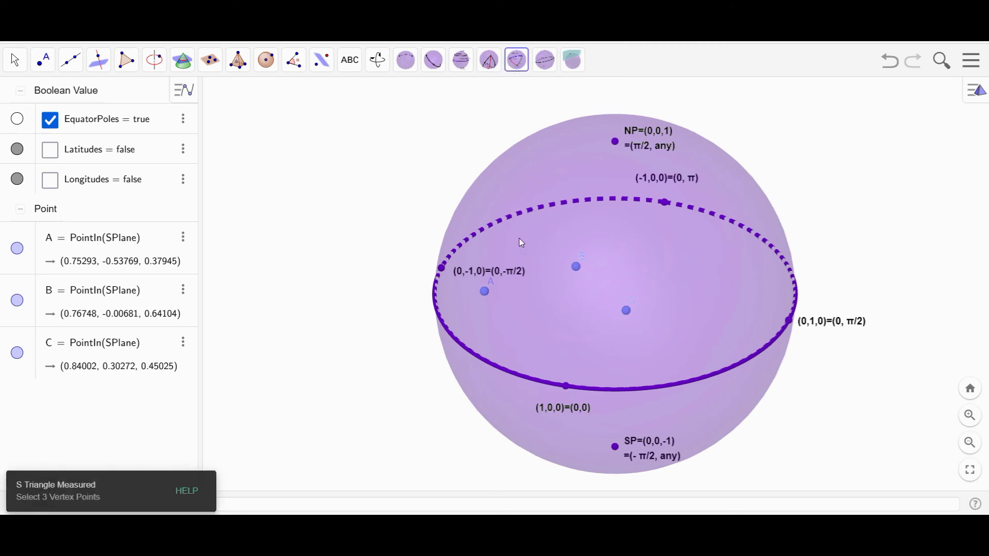
pyautogui.click(484, 292)
pyautogui.click(577, 266)
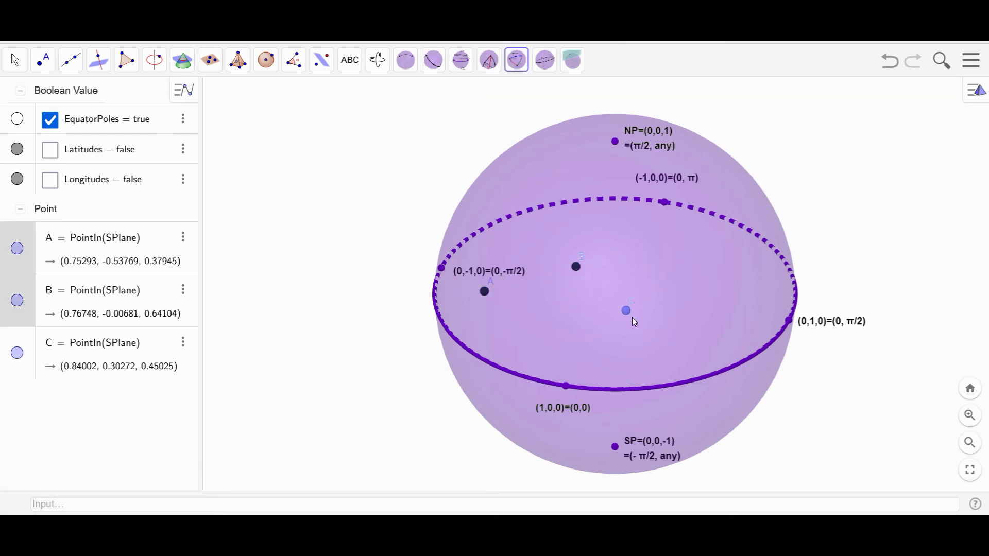
pyautogui.click(626, 311)
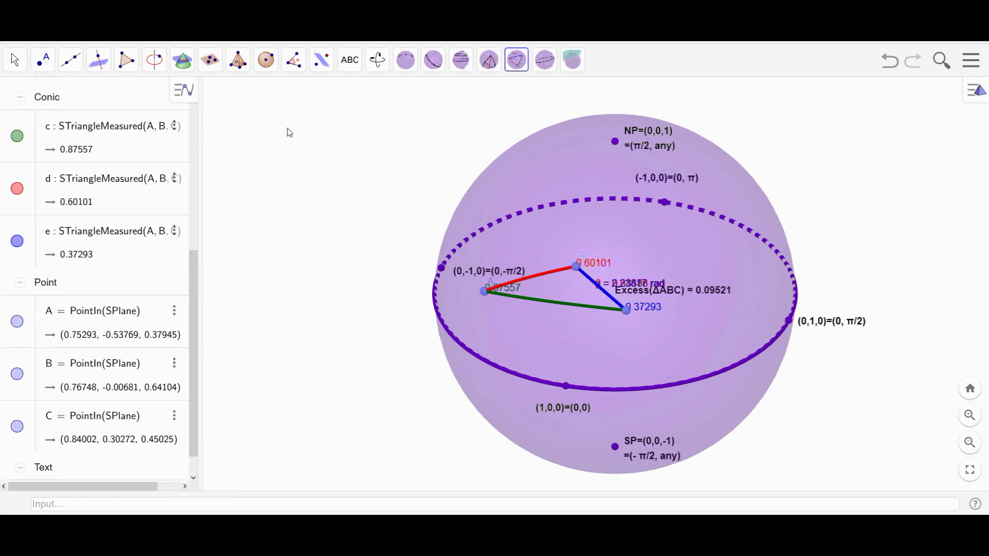
# Delete points B and C together with the measured spherical triangle, keeping only point A on the sphere
pyautogui.click(14, 60)
pyautogui.click(43, 60)
pyautogui.moveTo(513, 234); pyautogui.dragTo(540, 230)
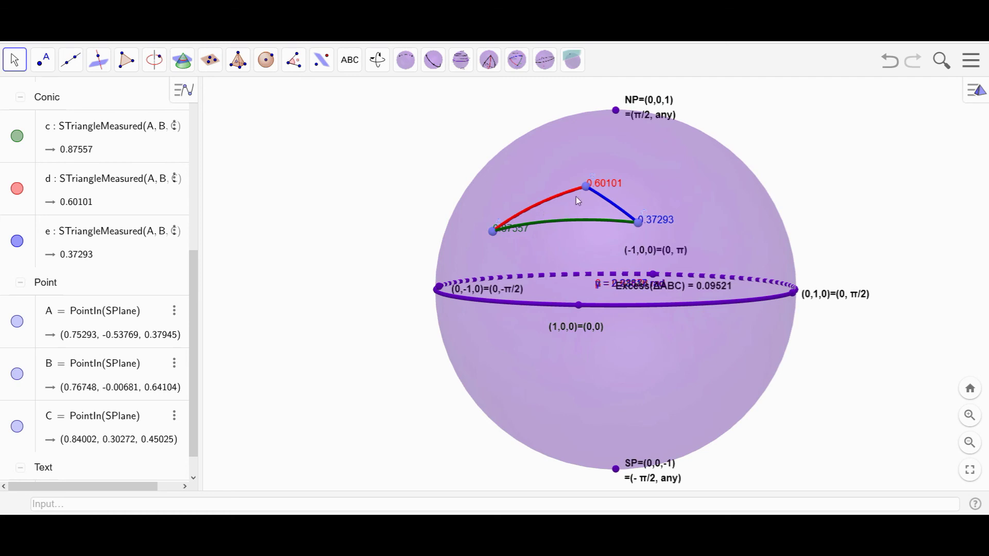
pyautogui.press('Delete')
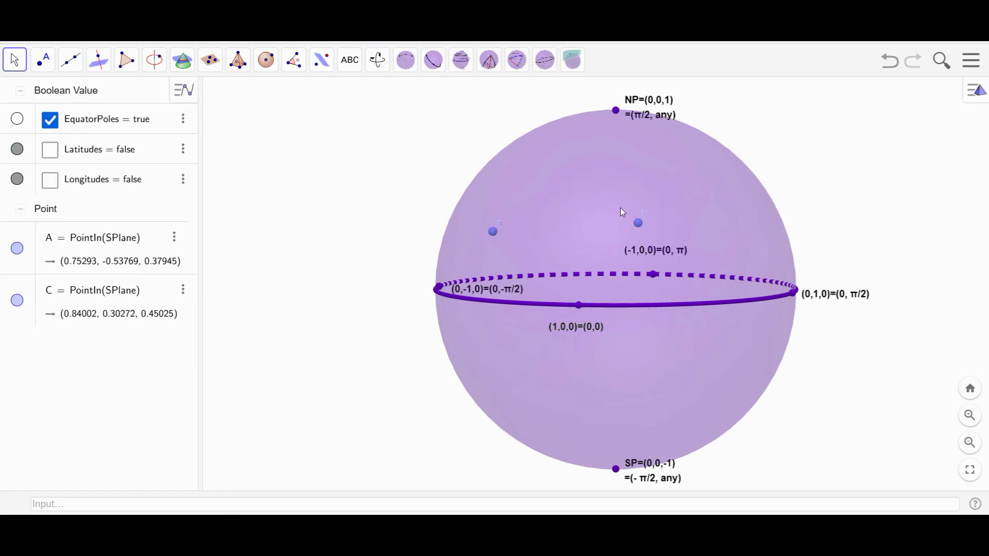
pyautogui.click(642, 225)
pyautogui.press('Delete')
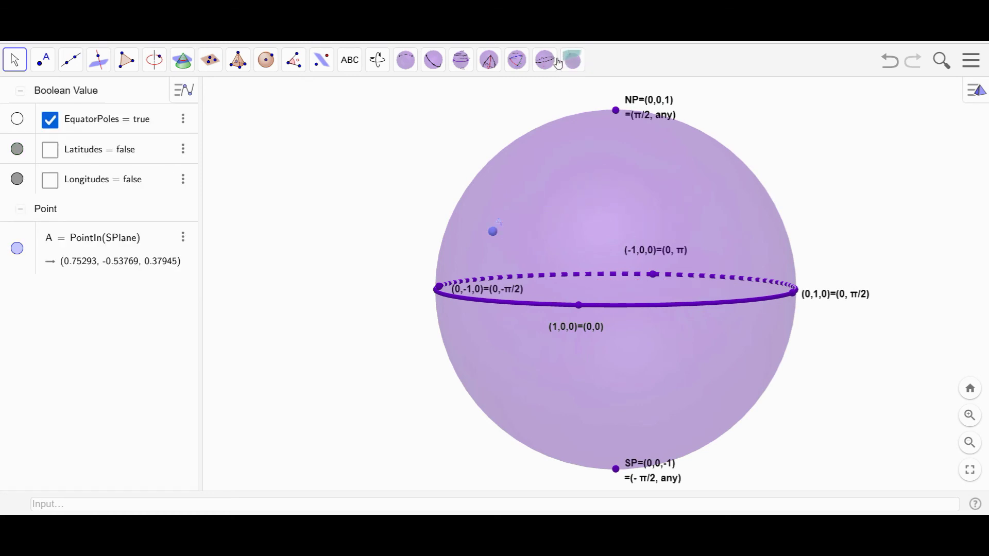
# Review the custom spherical tool groups, including S Distance, S Reflection, S Rotation, E Tangent Plane and E Tangent Ray
pyautogui.click(516, 60)
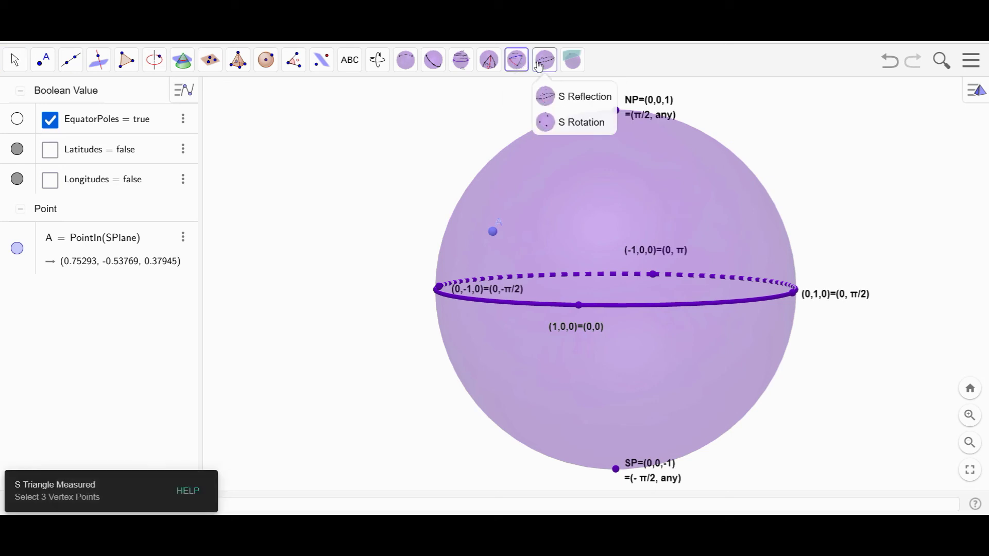
pyautogui.click(540, 67)
pyautogui.click(541, 67)
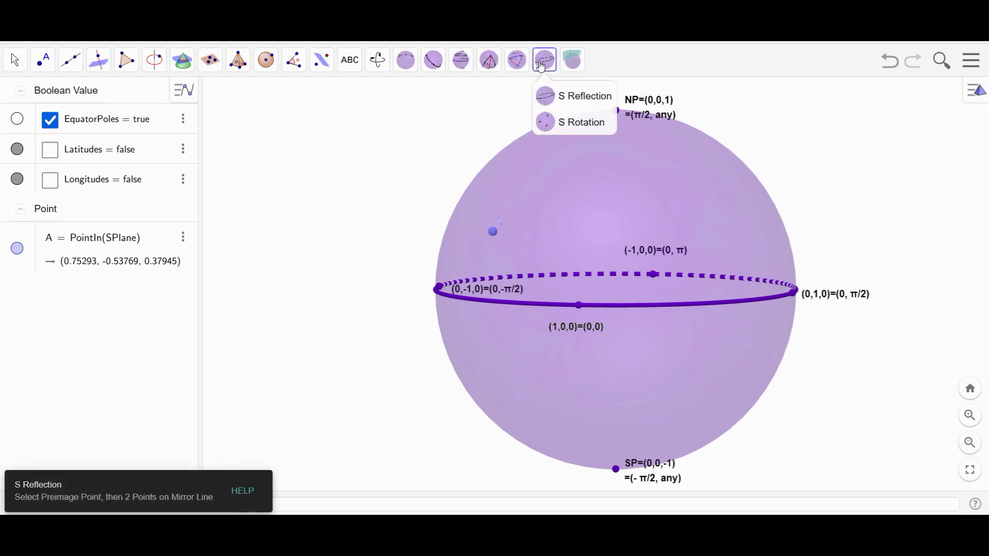
pyautogui.click(572, 62)
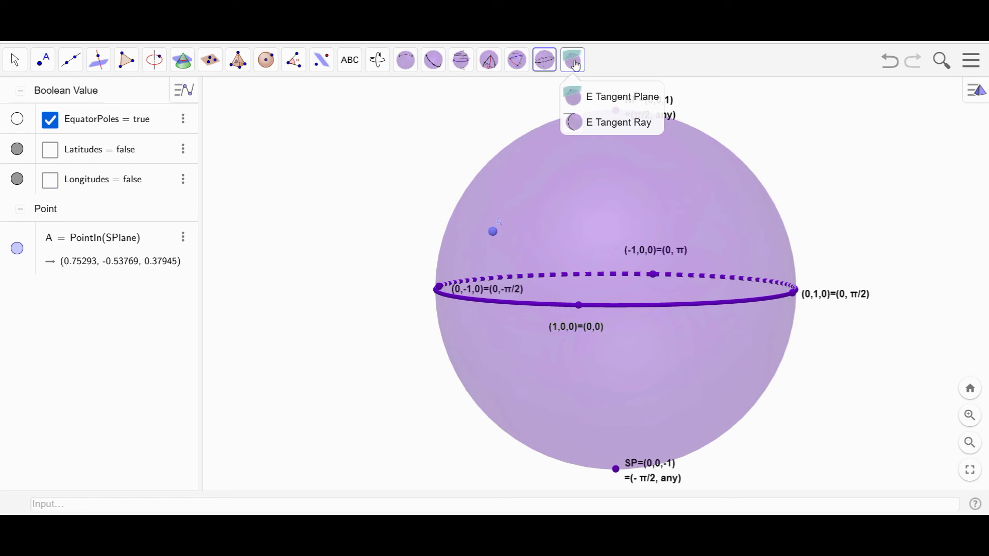
pyautogui.moveTo(405, 60)
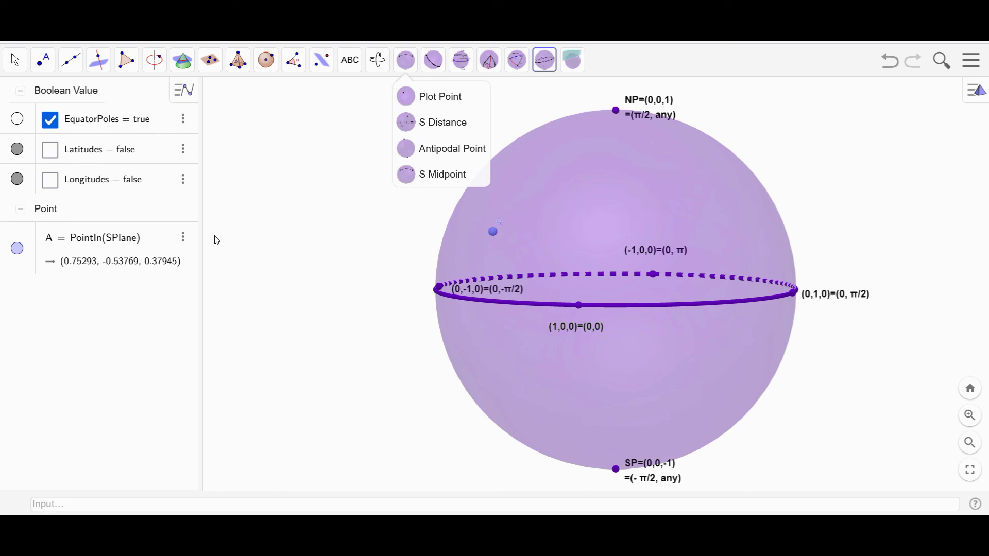
pyautogui.click(410, 122)
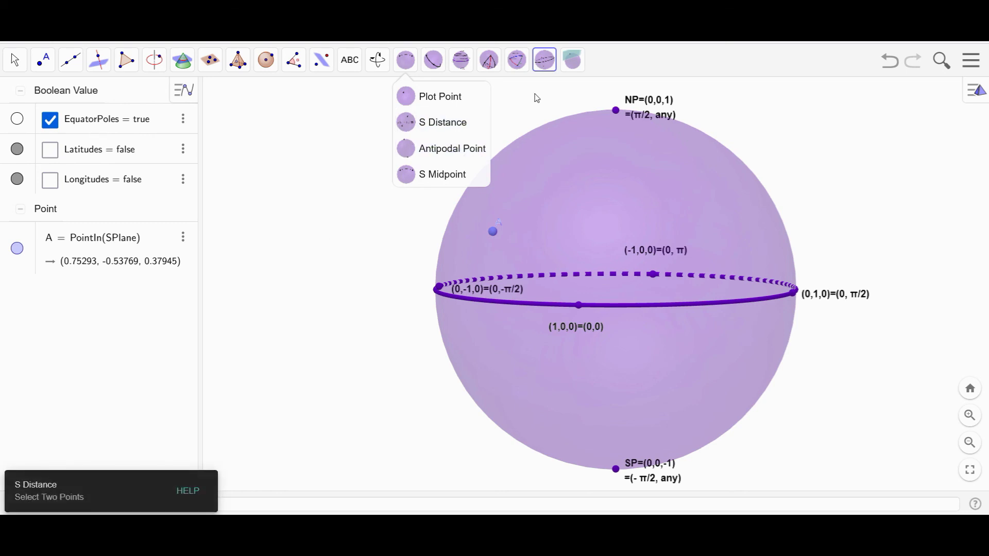
pyautogui.click(404, 67)
pyautogui.click(433, 62)
pyautogui.click(434, 64)
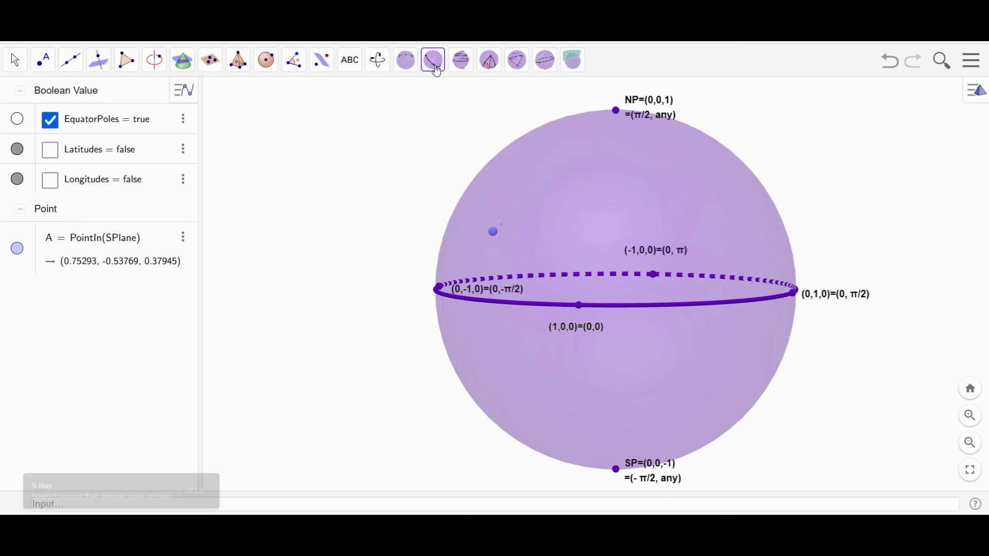
pyautogui.click(467, 72)
pyautogui.click(492, 67)
pyautogui.click(514, 67)
pyautogui.click(545, 62)
pyautogui.click(545, 64)
pyautogui.click(572, 65)
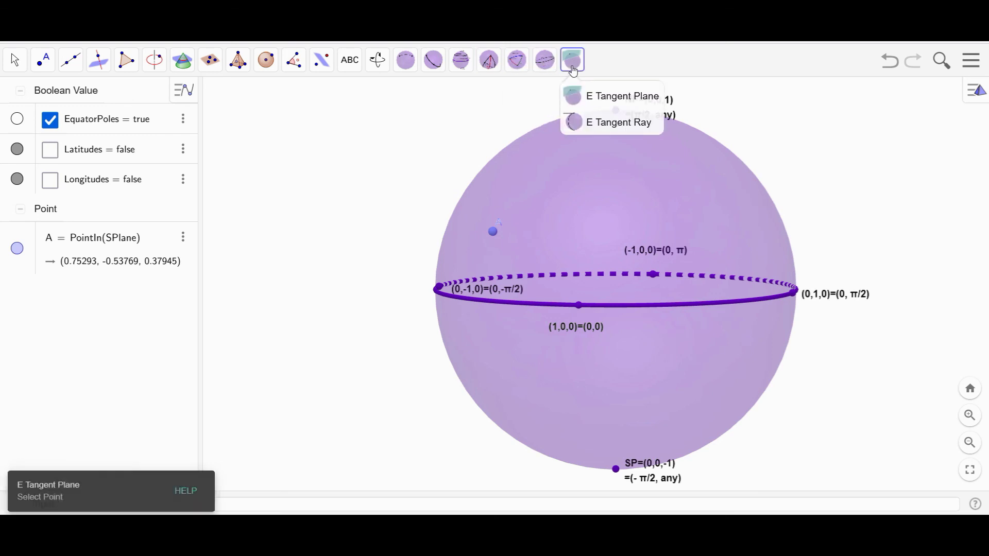
pyautogui.moveTo(403, 77)
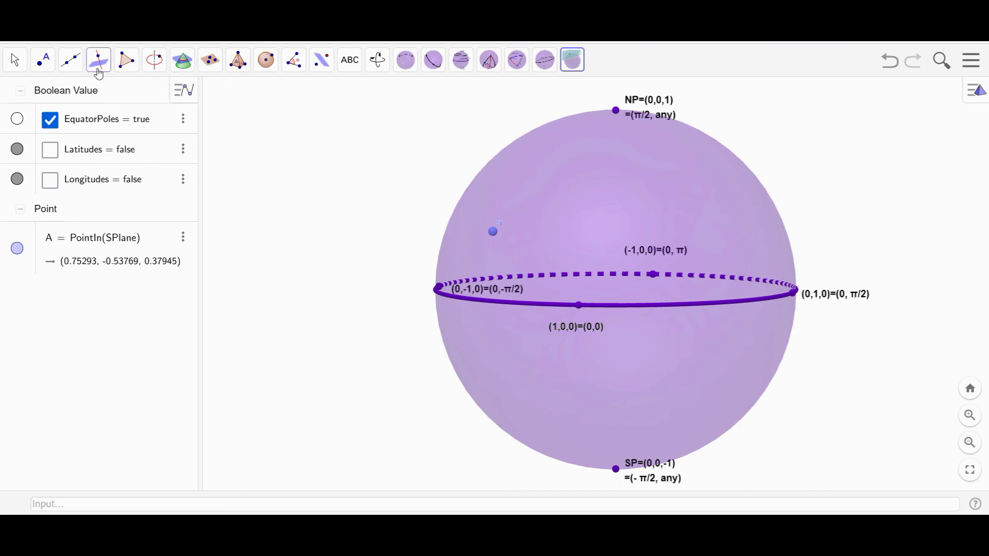
# Look through the standard sphere, surface intersection and circle tools for comparison with the custom spherical ones
pyautogui.click(265, 66)
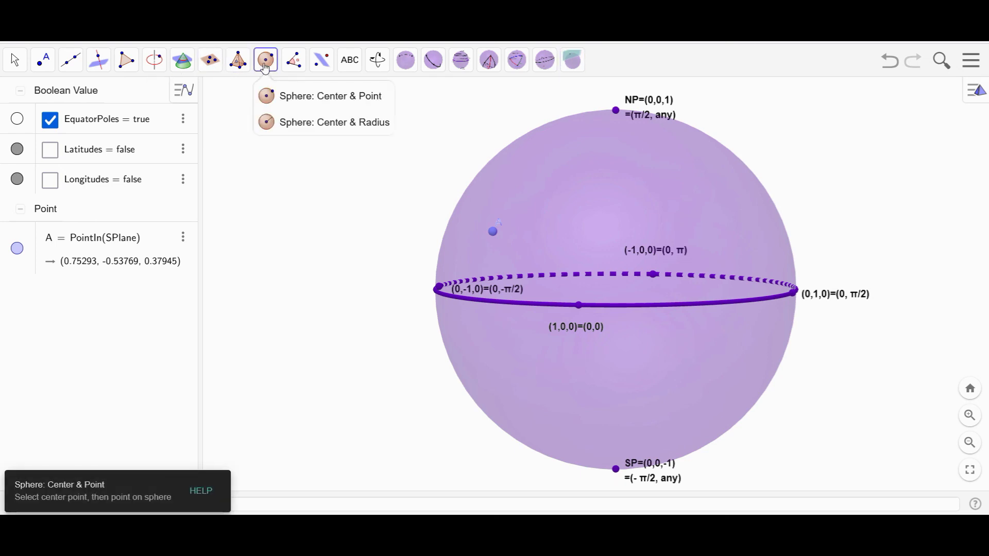
pyautogui.click(282, 103)
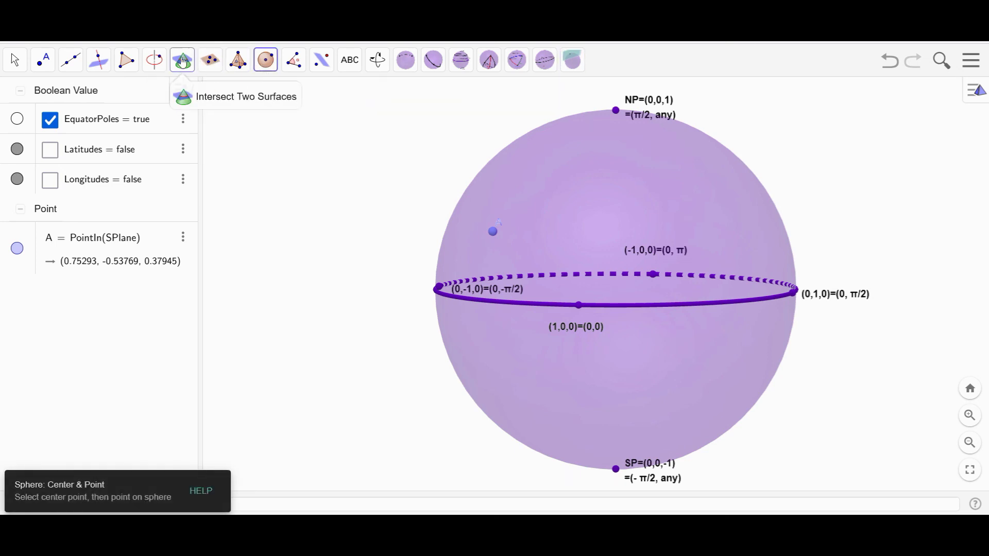
pyautogui.moveTo(155, 70)
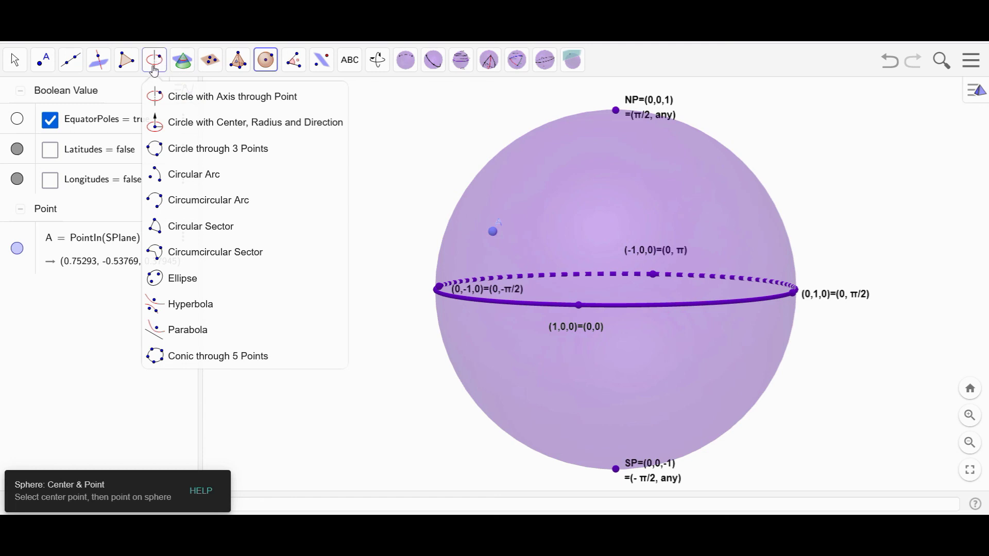
pyautogui.click(160, 208)
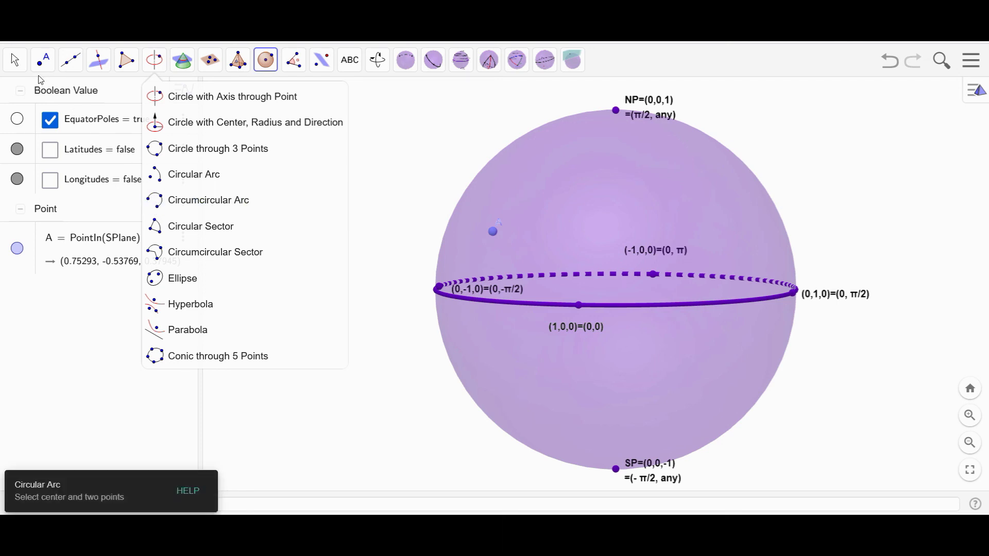
# Place two new points on the sphere at about (0.719, -0.271, 0.641) and (0.697, 0.223, 0.682)
pyautogui.click(43, 60)
pyautogui.click(543, 187)
pyautogui.click(629, 178)
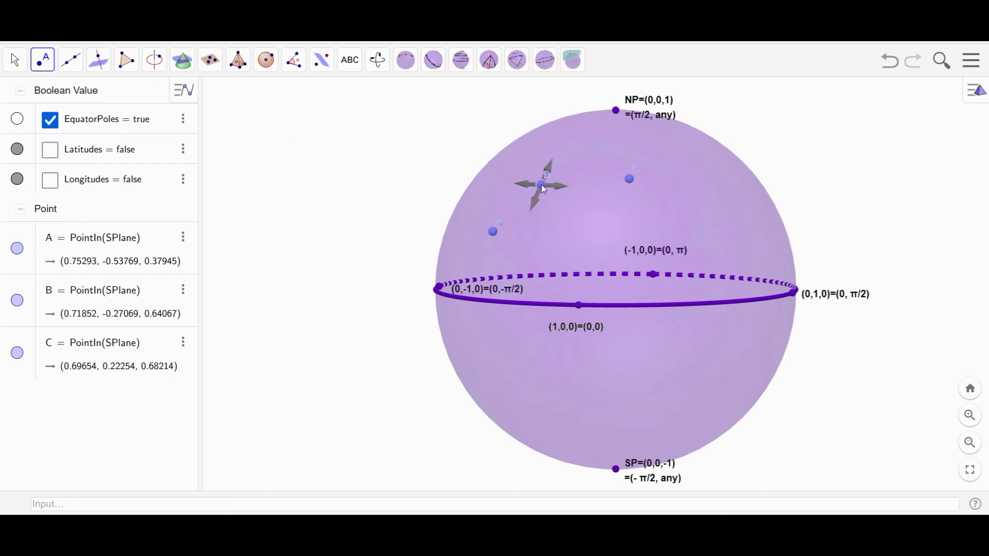
# Delete the two newly placed points B and C, leaving point A in place
pyautogui.click(14, 59)
pyautogui.click(70, 60)
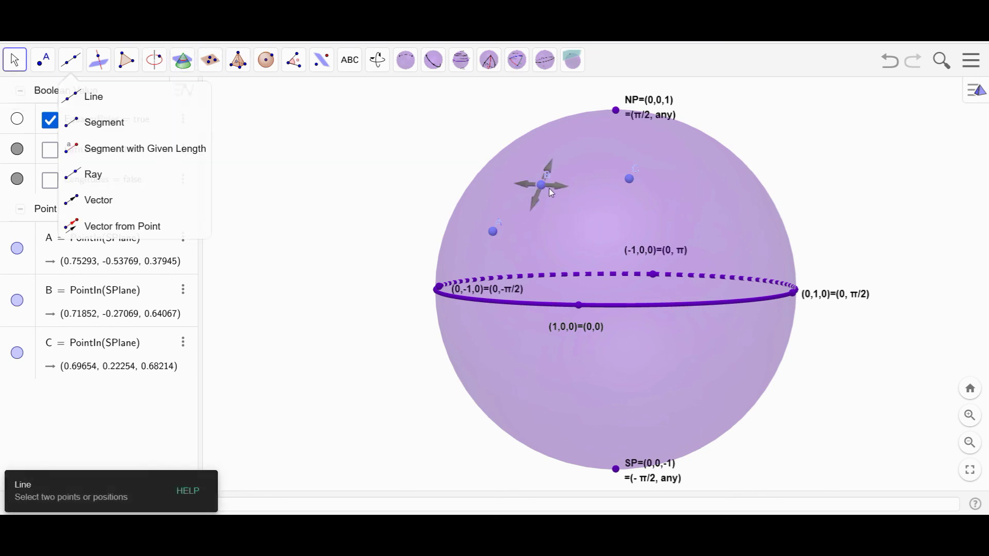
pyautogui.click(545, 181)
pyautogui.press('Delete')
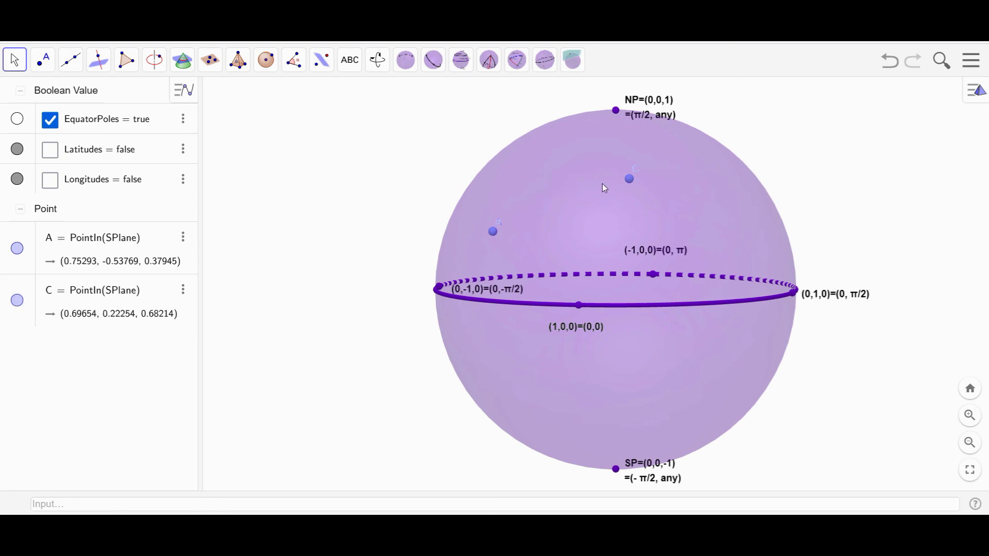
pyautogui.press('Delete')
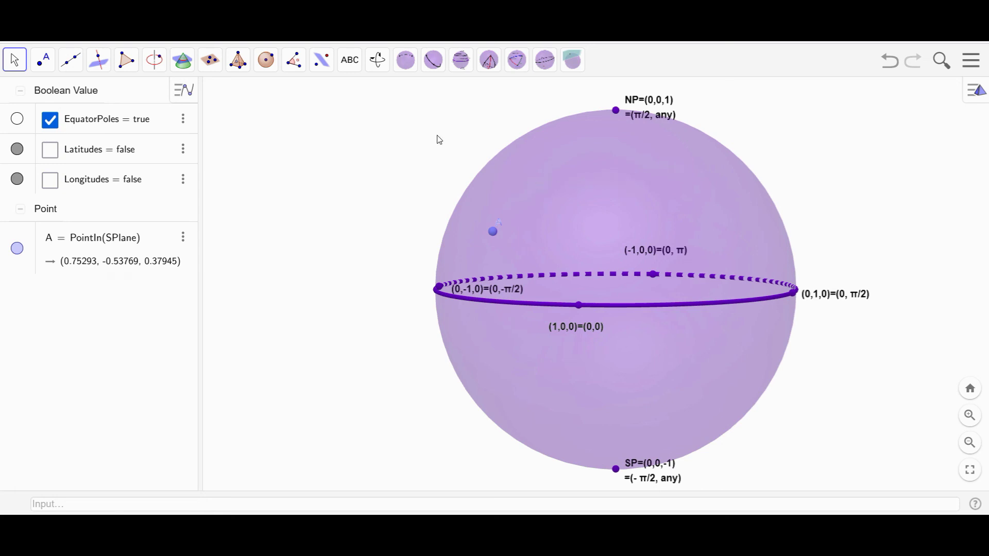
pyautogui.click(155, 61)
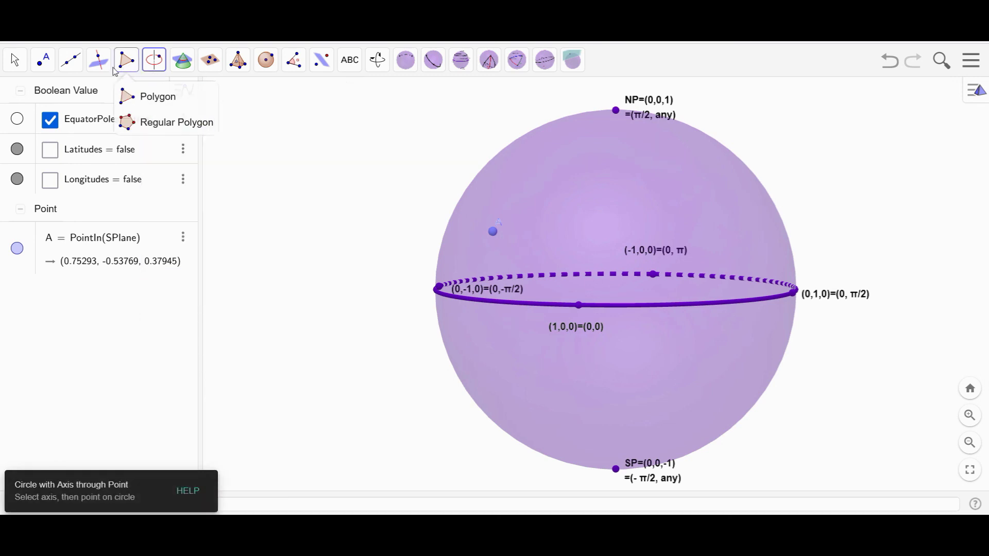
pyautogui.moveTo(75, 63)
pyautogui.moveTo(43, 61)
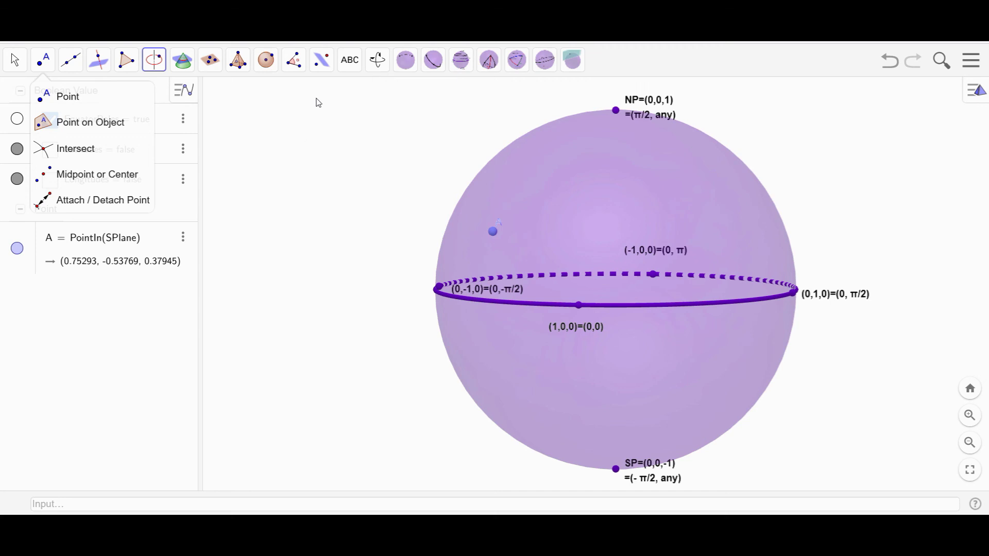
pyautogui.click(572, 60)
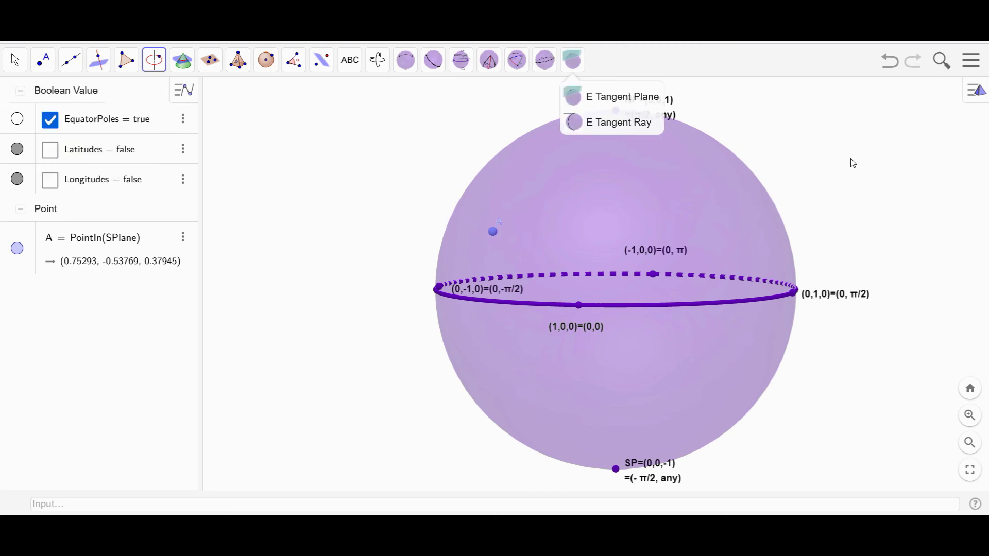